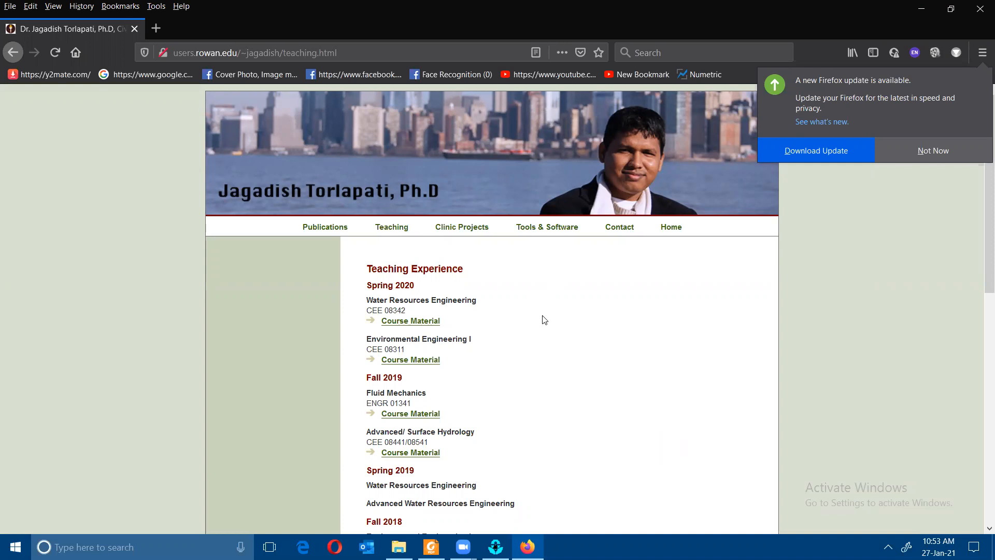
# - Open the Water Resources Engineering course material
pyautogui.scroll(-3, 487, 340)
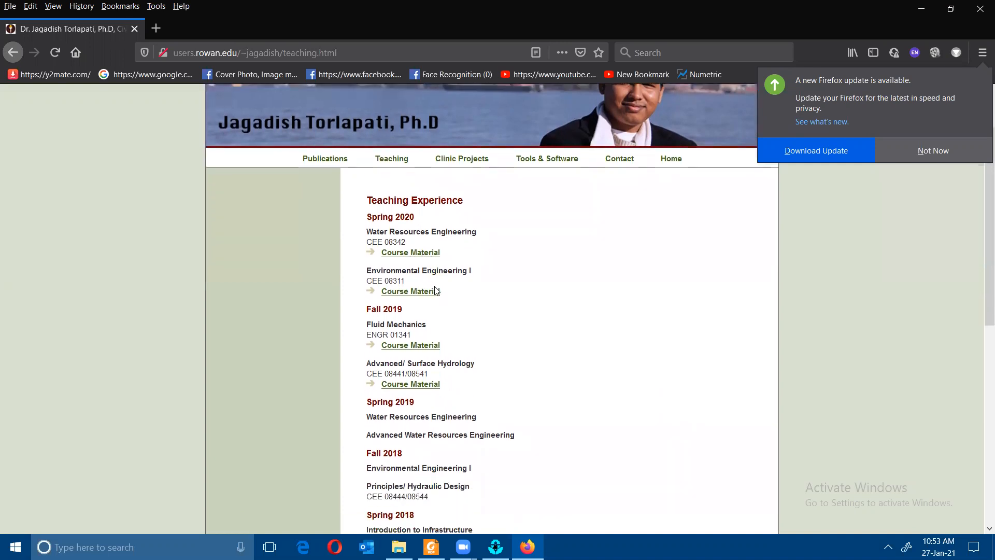
pyautogui.scroll(3, 645, 288)
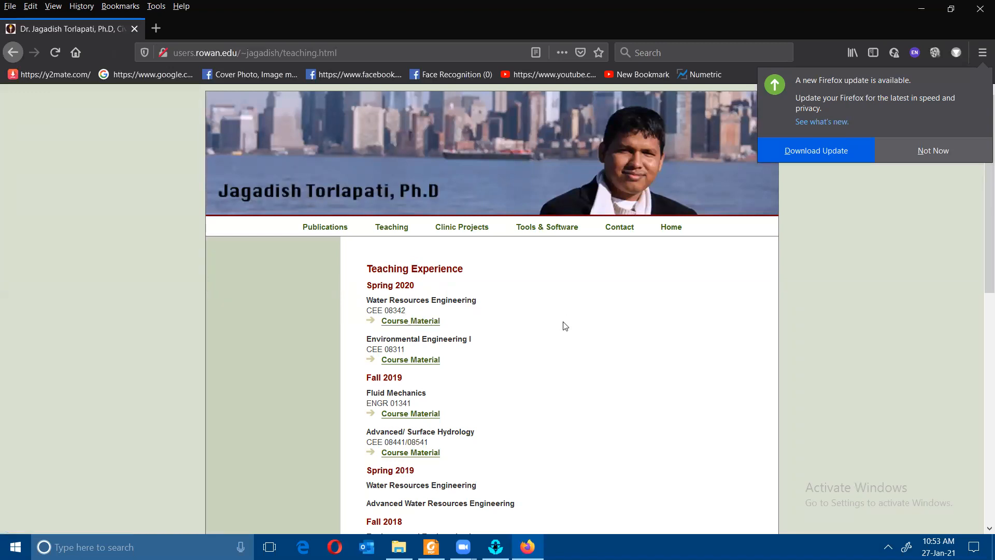
pyautogui.click(430, 322)
# - Open the EPANET download page from the Lab 2 handouts in a new tab
pyautogui.scroll(-6, 596, 313)
pyautogui.scroll(-4, 598, 313)
pyautogui.scroll(4, 599, 313)
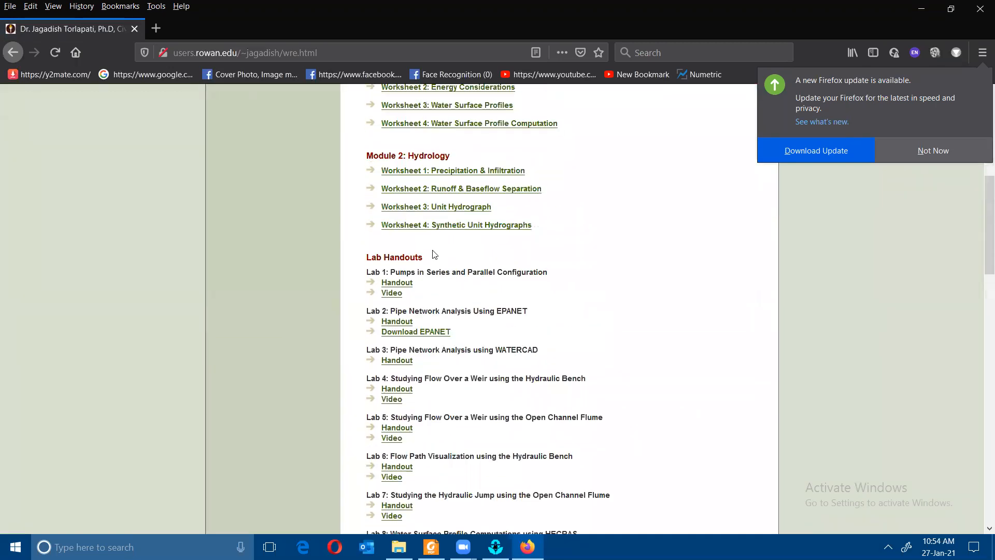
pyautogui.scroll(-2, 420, 255)
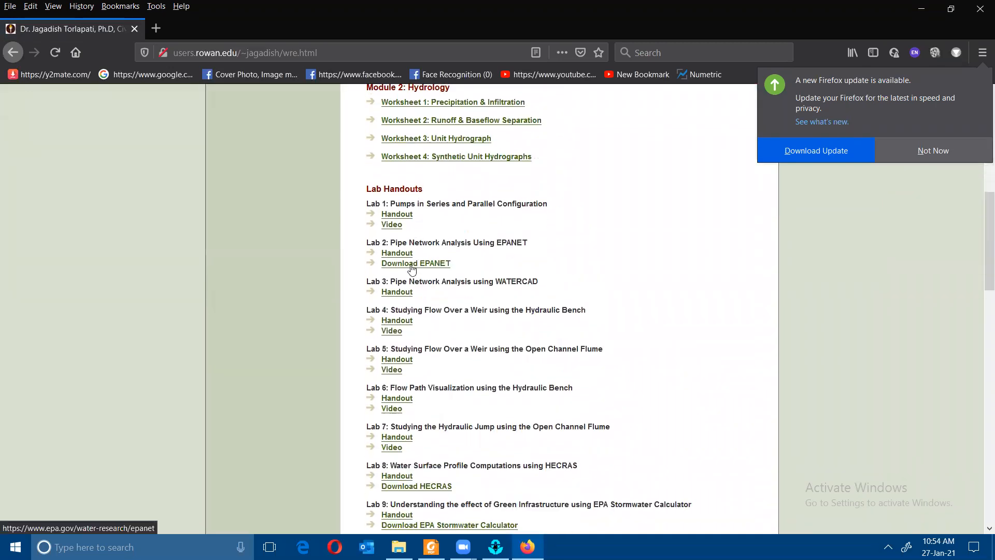
pyautogui.click(412, 265)
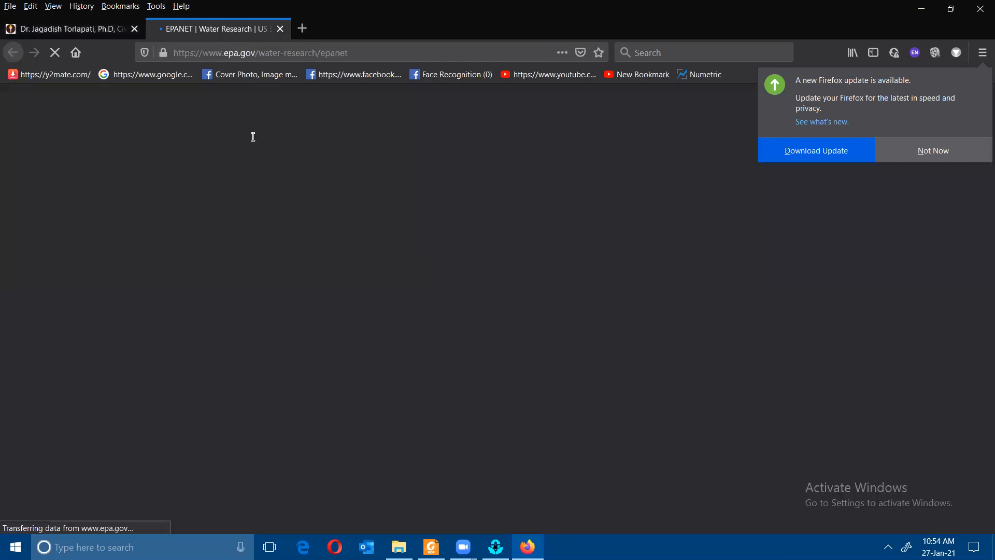
# - Download and save the EPANET 2.2 installer, epanet2.2_setup.exe
pyautogui.scroll(-9, 304, 246)
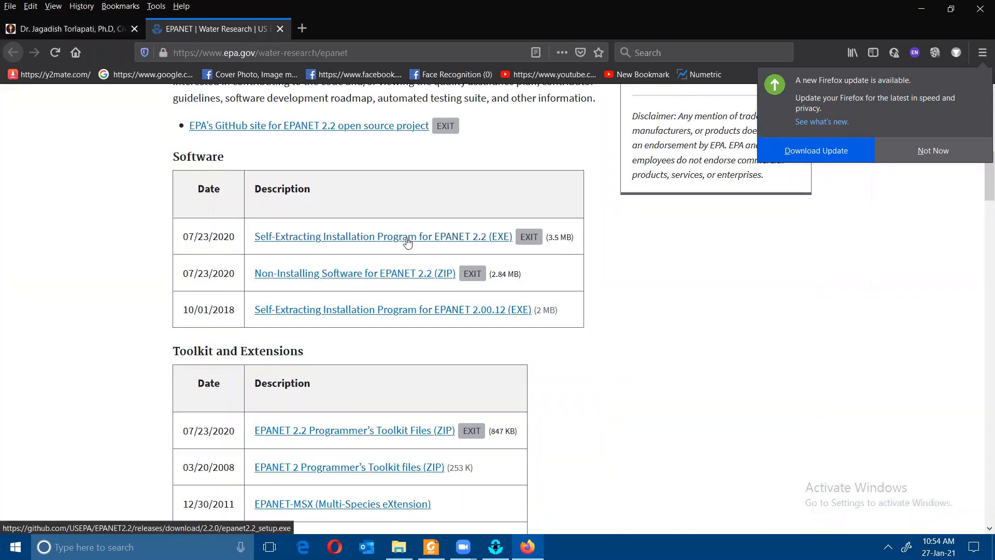
pyautogui.click(408, 239)
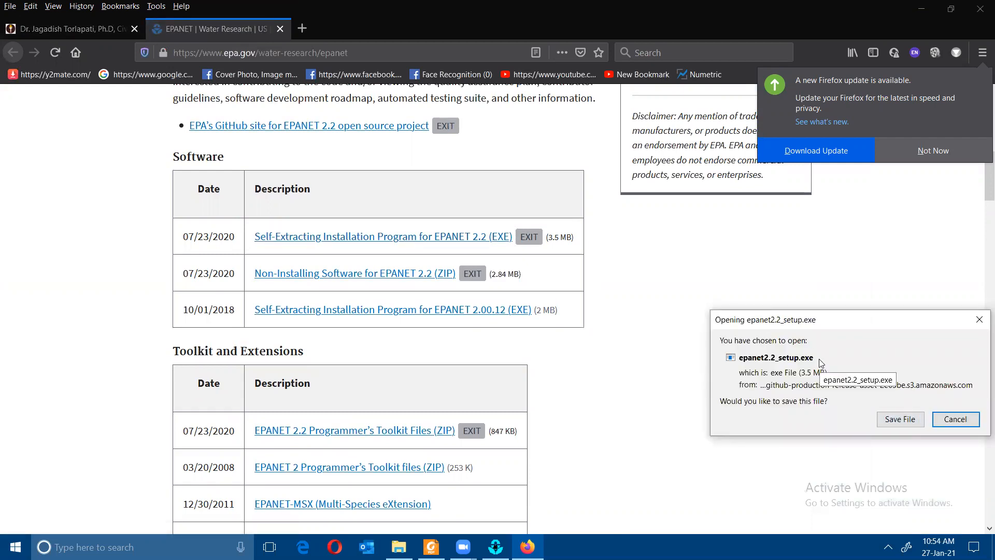
pyautogui.click(906, 423)
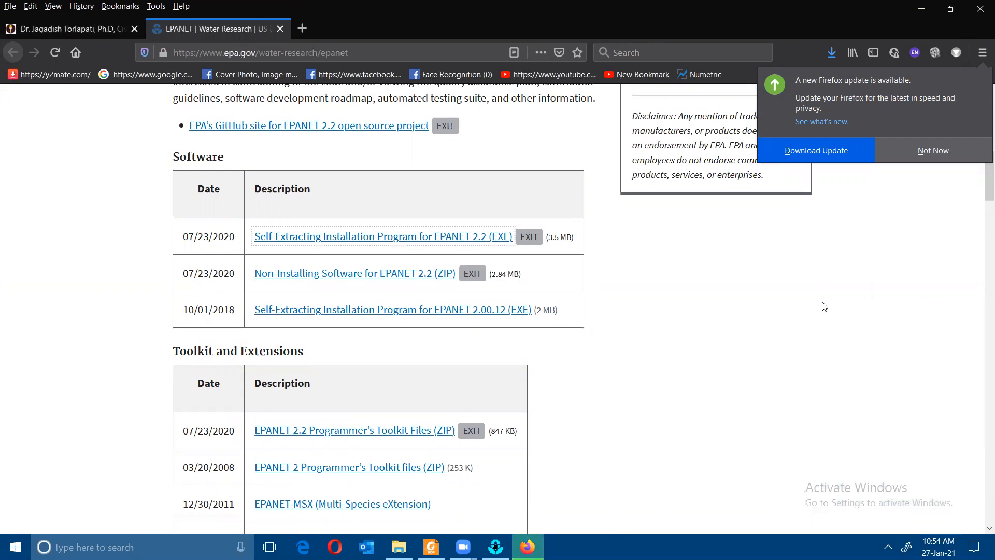
# - Run the downloaded installer from the Downloads panel, then bring up the EPANET user manual
pyautogui.click(832, 52)
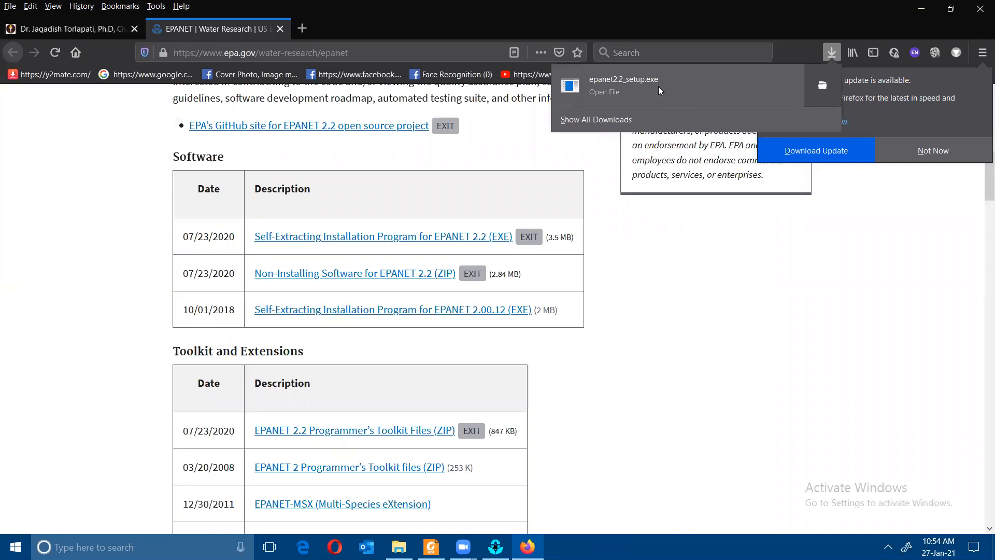
pyautogui.click(658, 86)
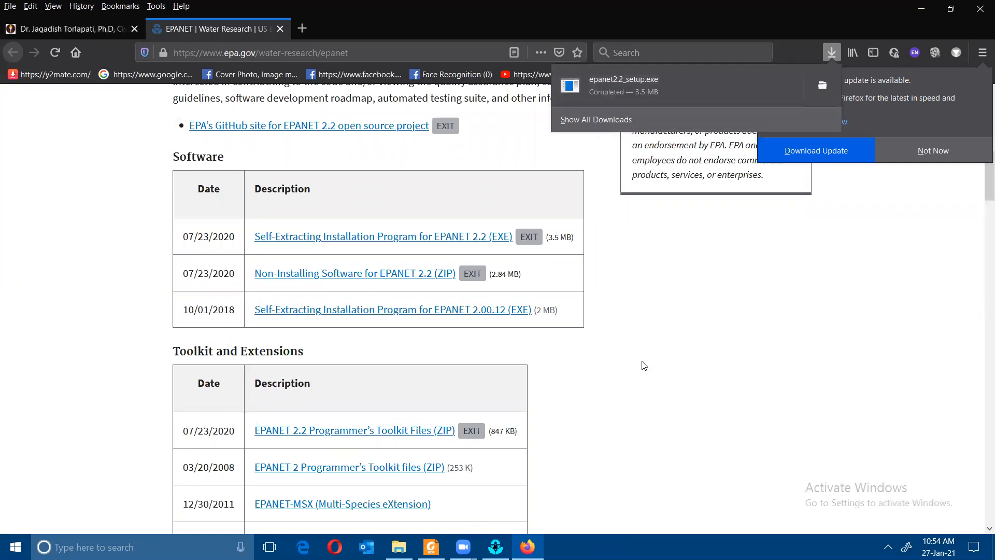
pyautogui.click(431, 547)
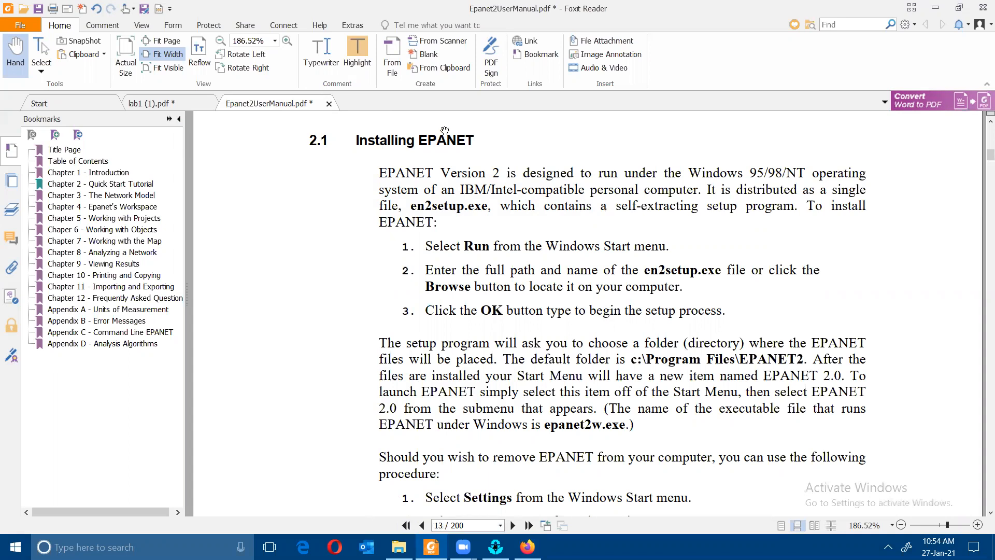
# - Scroll the manual to section 2.2 Example Network and bring up the Start menu
pyautogui.scroll(-1, 510, 159)
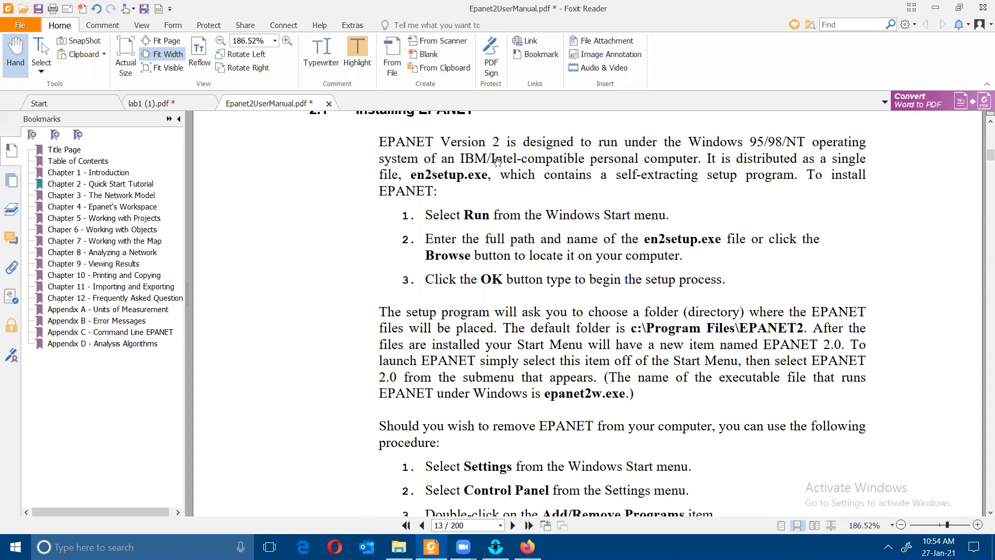
pyautogui.scroll(-15, 487, 182)
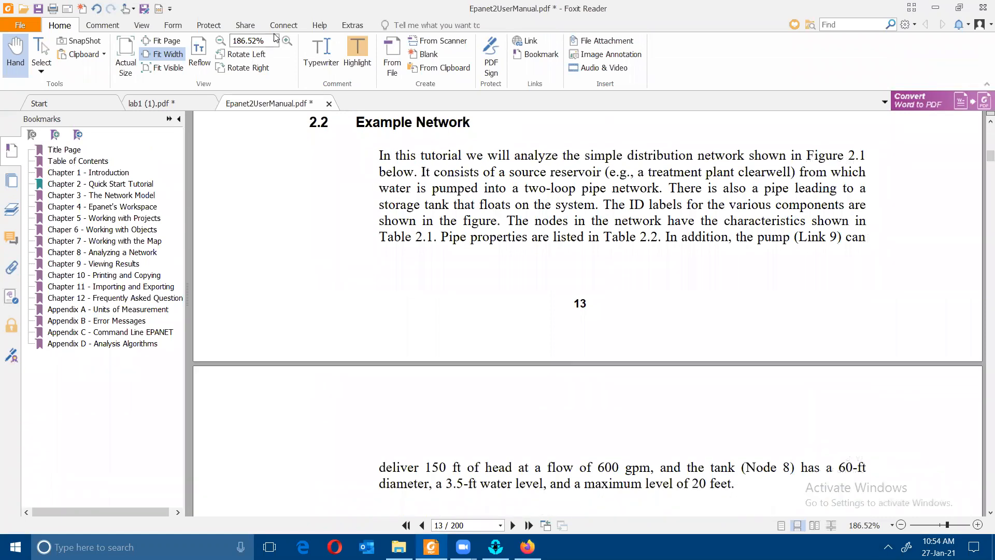
pyautogui.click(4, 545)
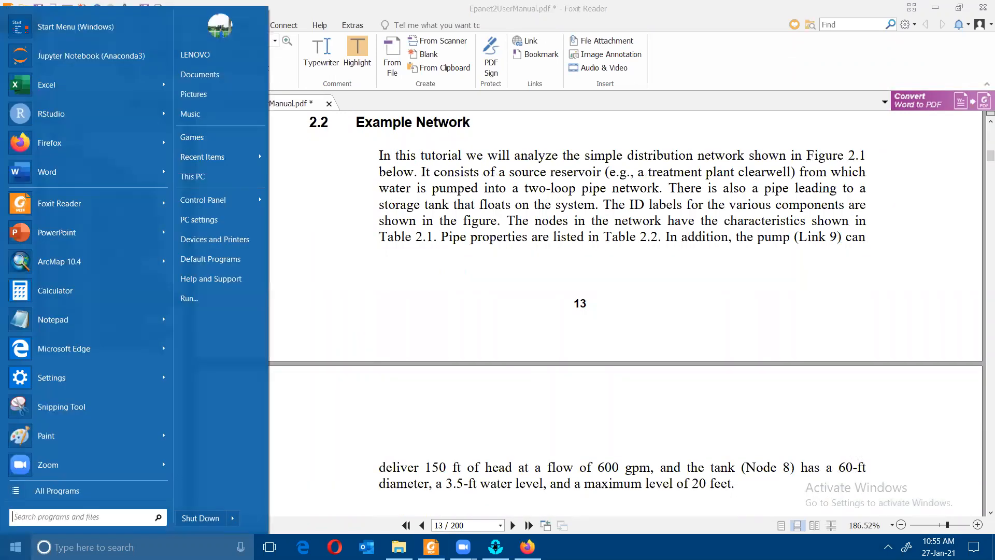
# - Search 'epa' to launch EPANET 2.2, then return to the user manual
pyautogui.write('epa')
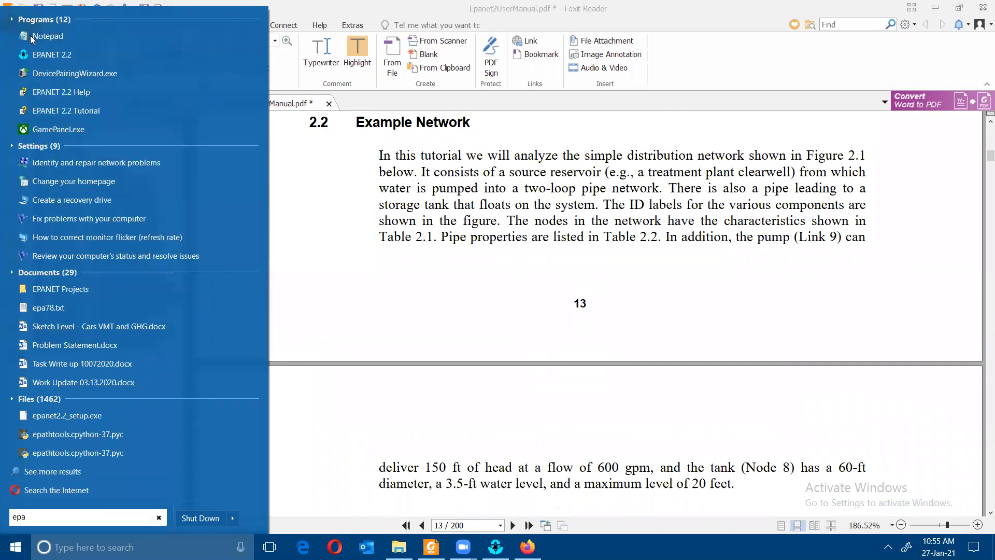
pyautogui.click(527, 422)
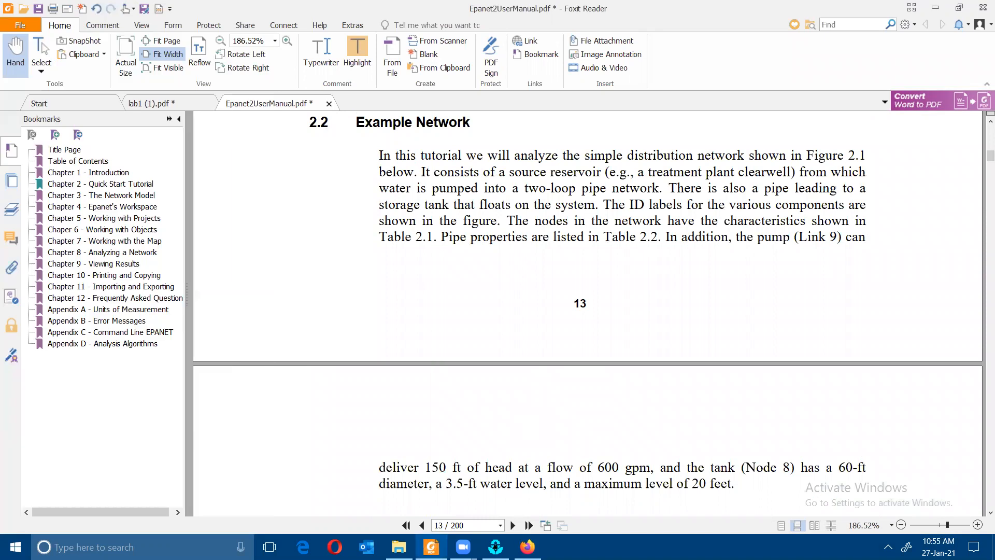
pyautogui.click(495, 546)
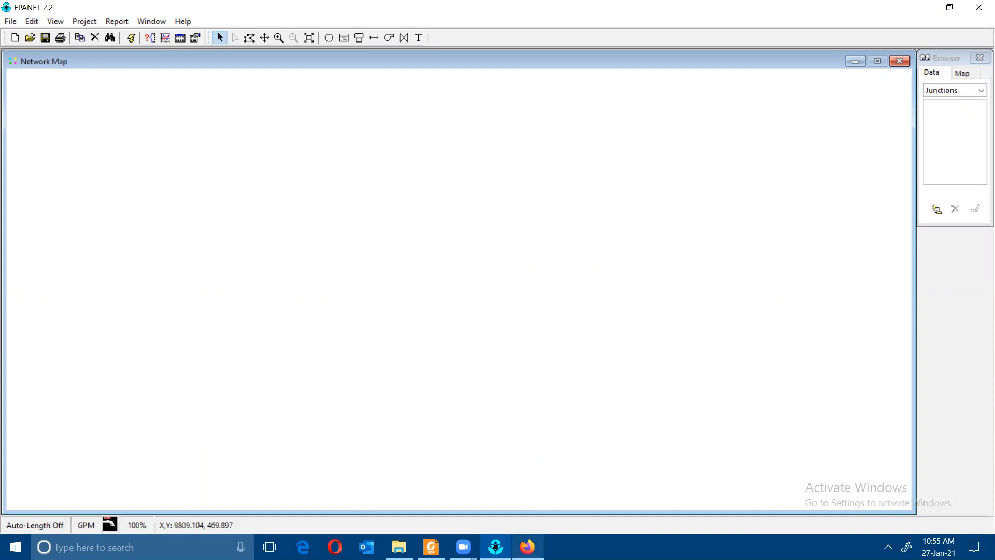
pyautogui.click(431, 547)
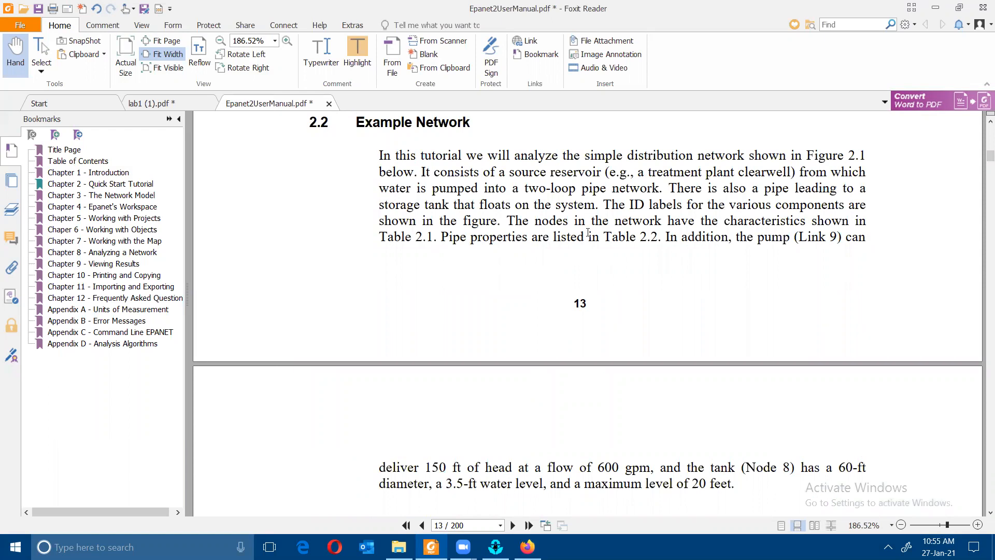
# - Read the manual's section 2.3 Project Setup and Defaults figure, then return to EPANET's empty map
pyautogui.scroll(-8, 572, 221)
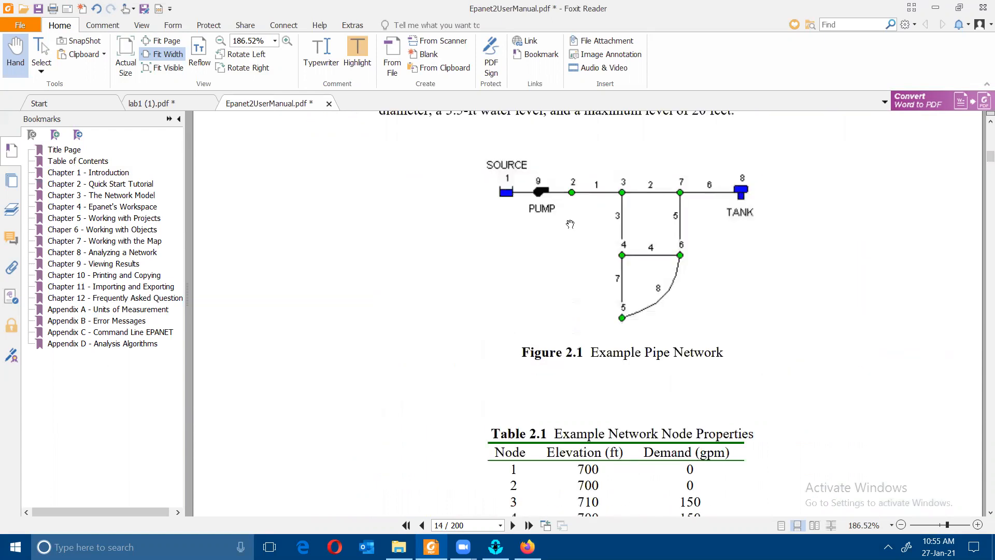
pyautogui.scroll(3, 570, 224)
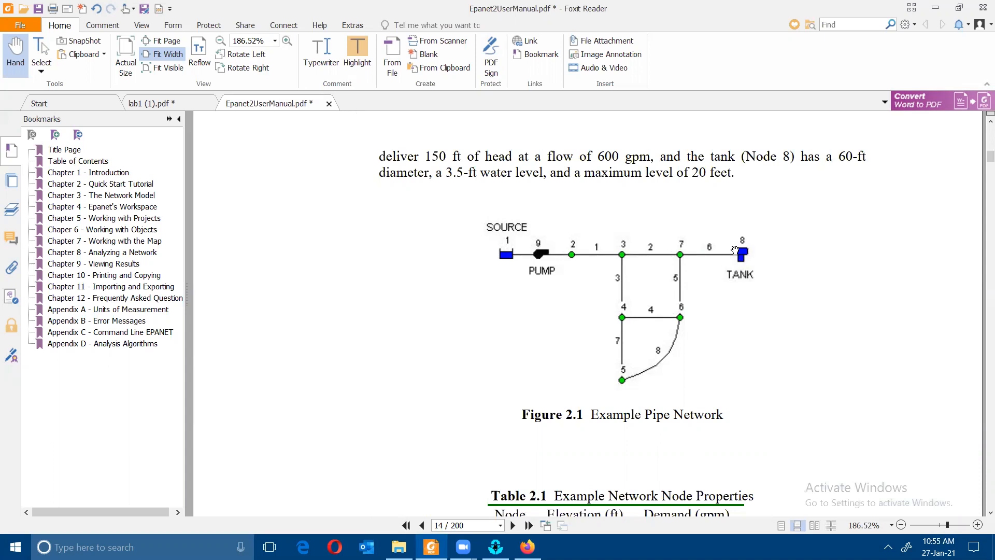
pyautogui.scroll(-5, 734, 250)
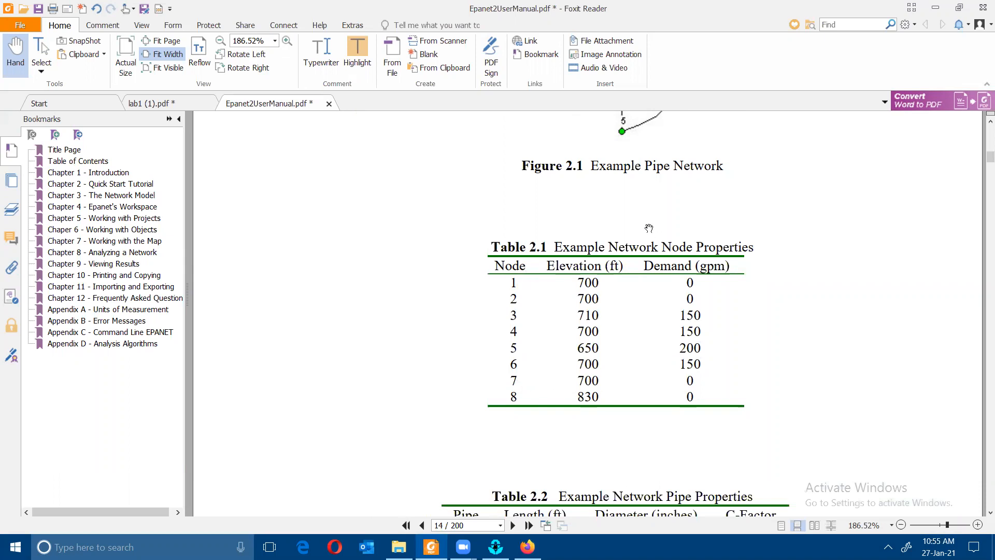
pyautogui.scroll(-5, 711, 249)
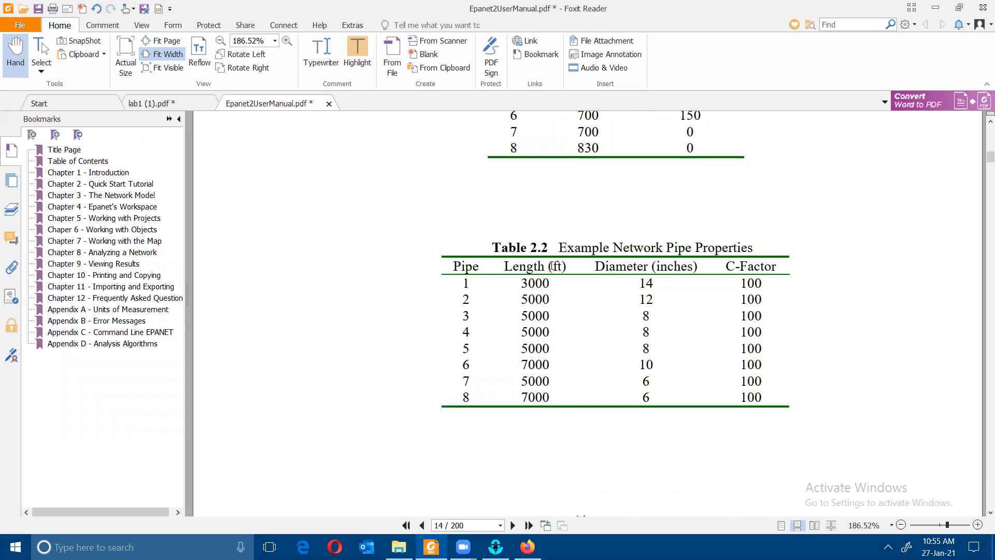
pyautogui.scroll(-4, 772, 251)
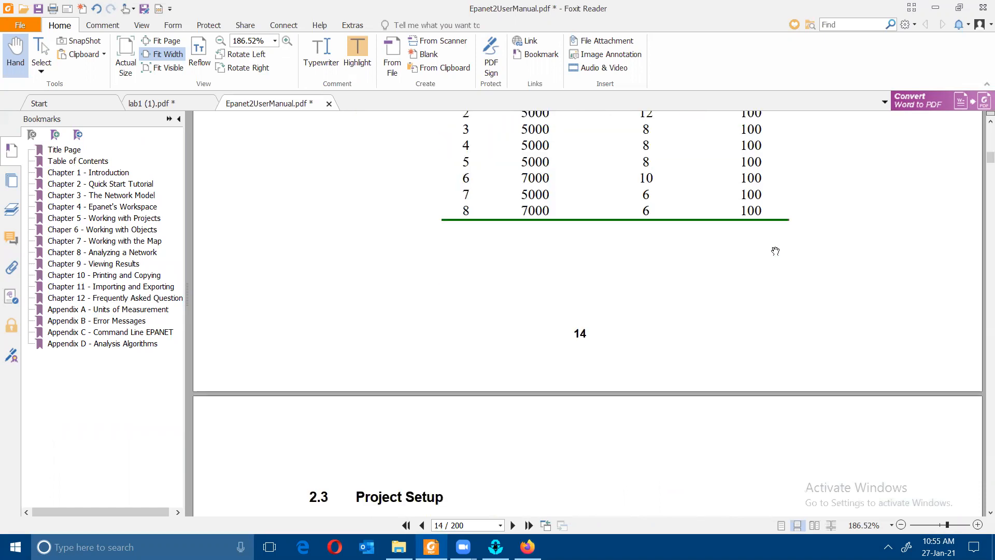
pyautogui.scroll(2, 772, 249)
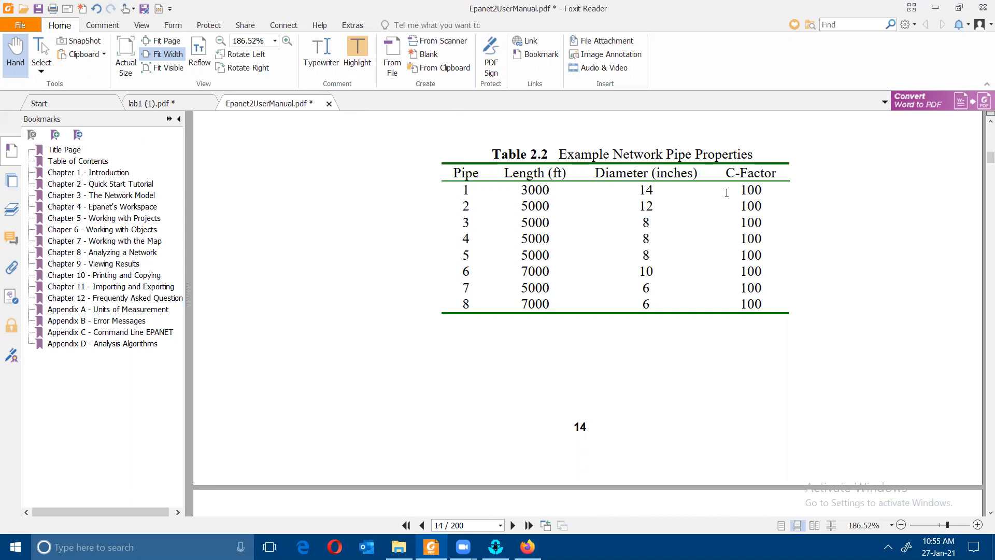
pyautogui.scroll(-6, 726, 197)
pyautogui.scroll(-2, 705, 208)
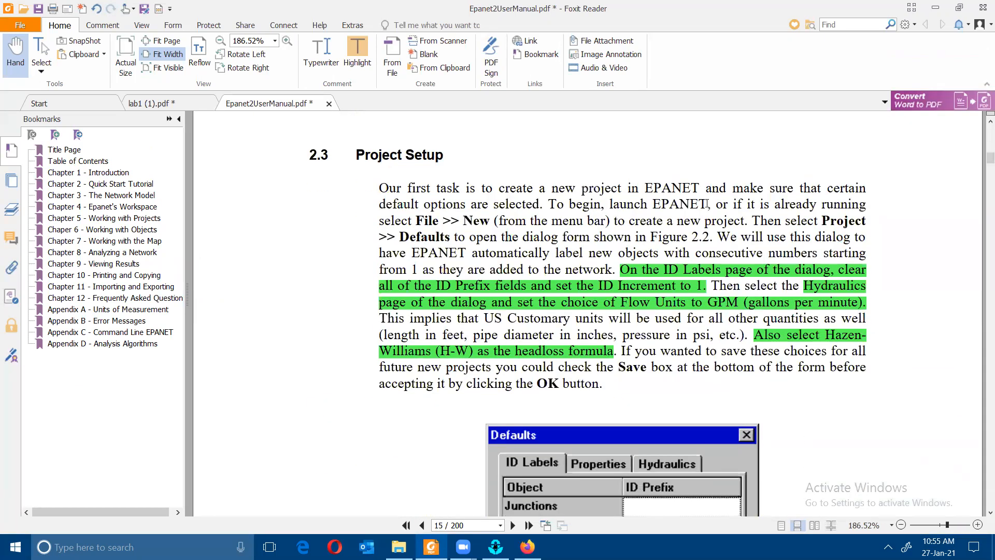
pyautogui.scroll(-1, 698, 210)
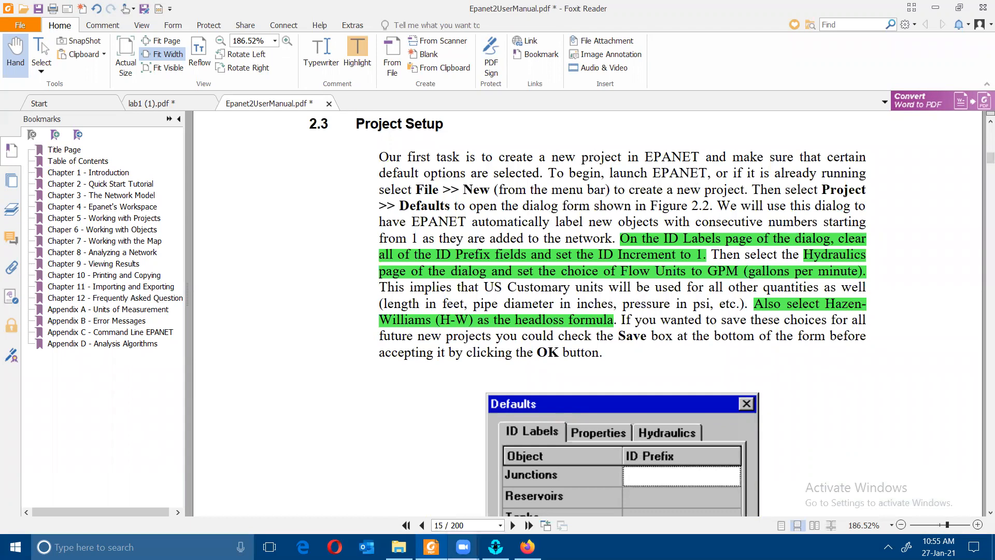
pyautogui.click(496, 547)
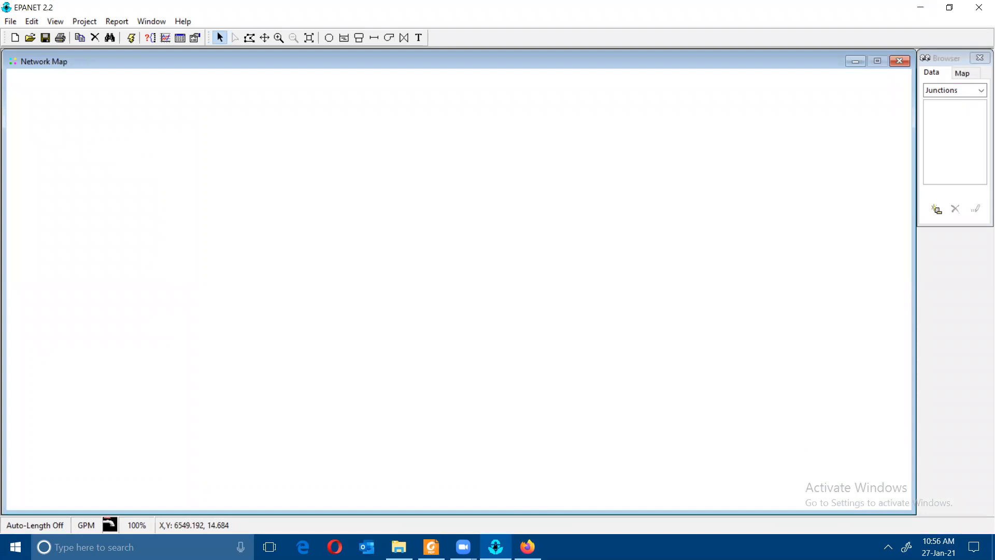
# - Open the Project Defaults dialog in EPANET after rechecking the manual
pyautogui.click(431, 546)
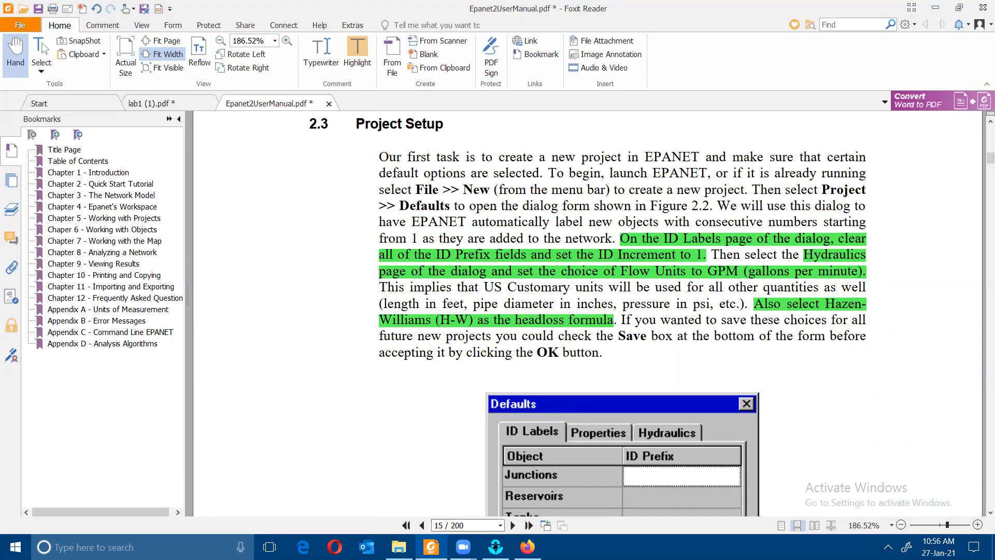
pyautogui.click(495, 546)
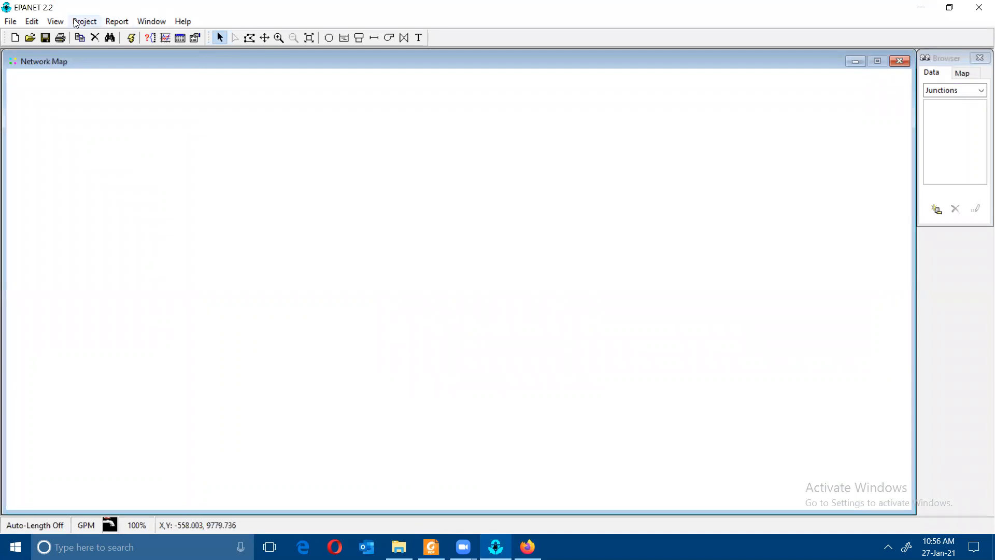
pyautogui.click(496, 547)
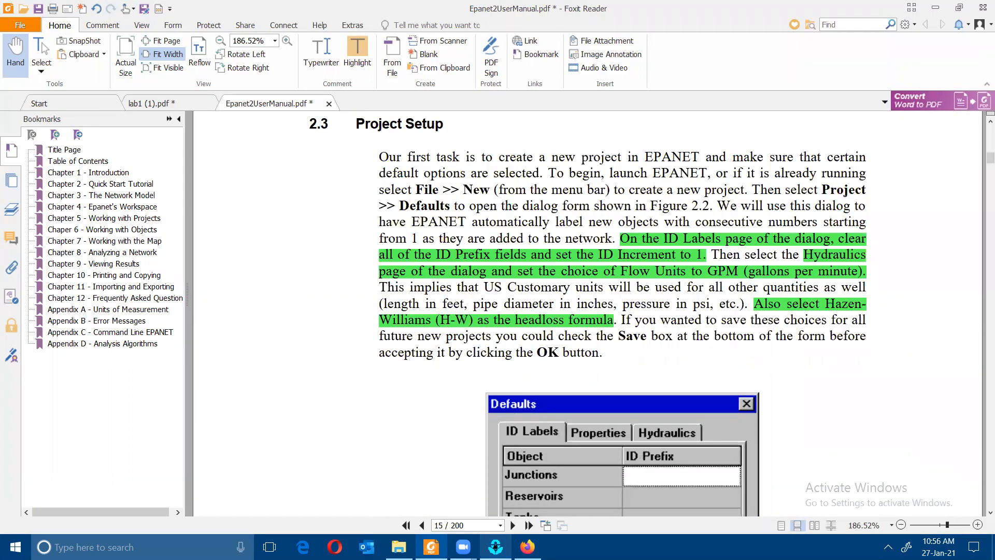
pyautogui.click(495, 547)
pyautogui.click(84, 21)
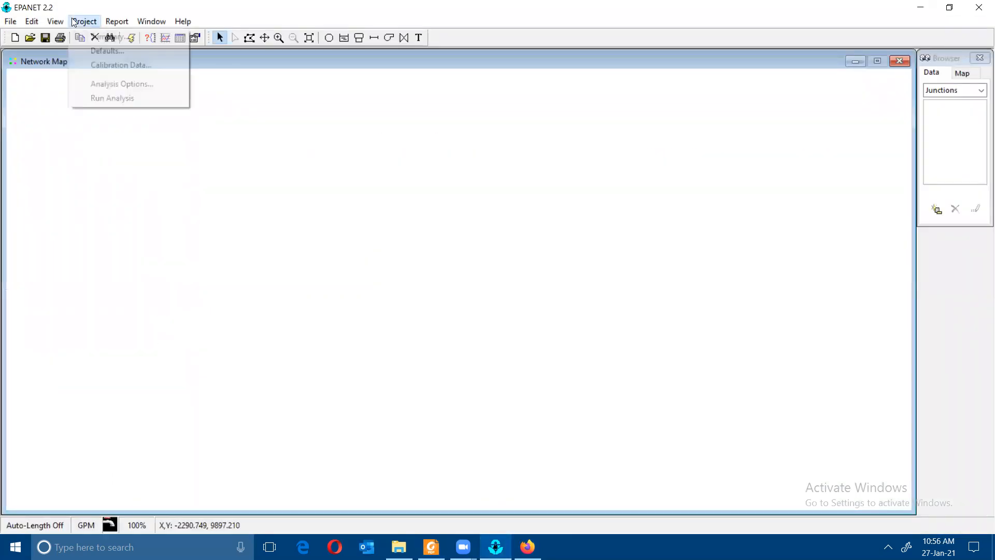
pyautogui.click(95, 50)
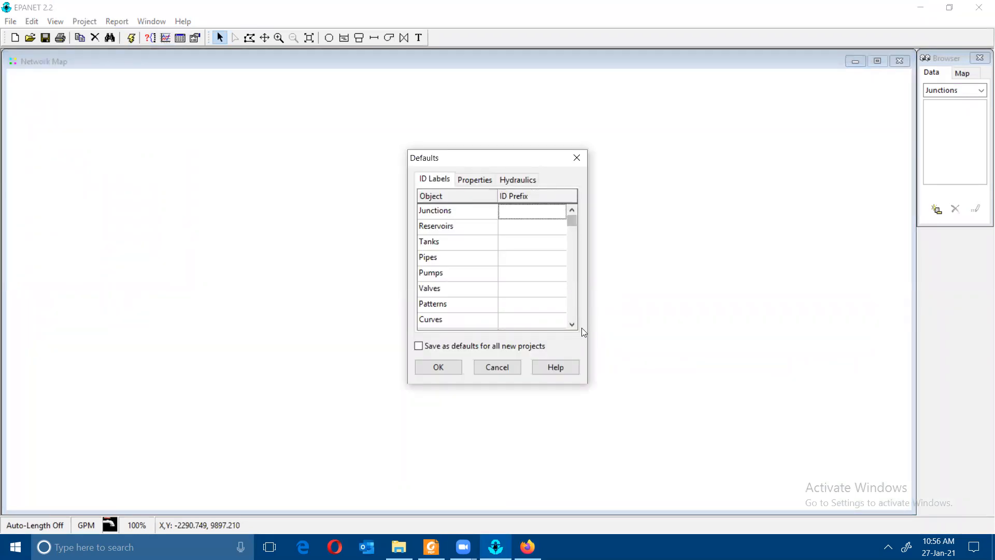
# - Move the Defaults dialog aside and compare its Properties page with the manual's setup values
pyautogui.moveTo(570, 221); pyautogui.dragTo(572, 315)
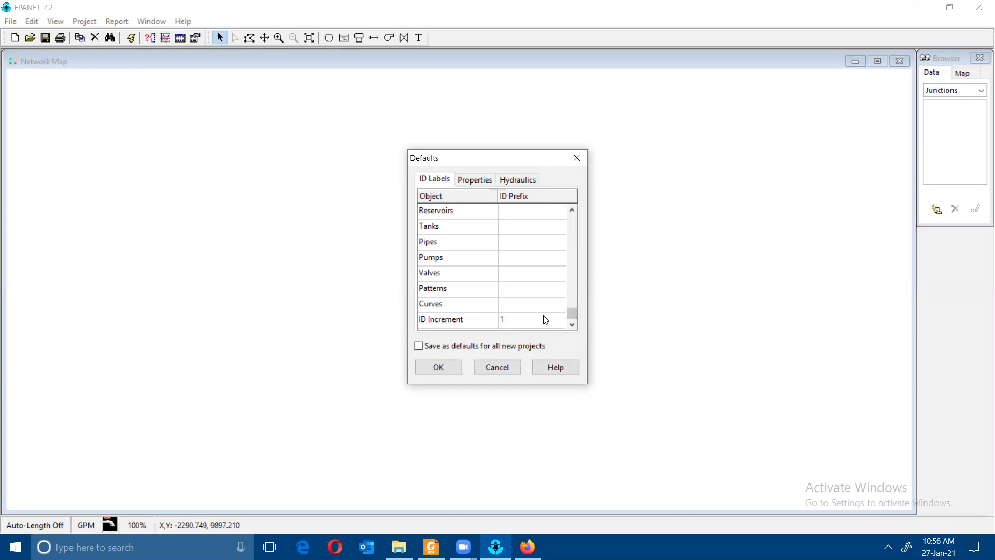
pyautogui.moveTo(574, 312); pyautogui.dragTo(557, 362)
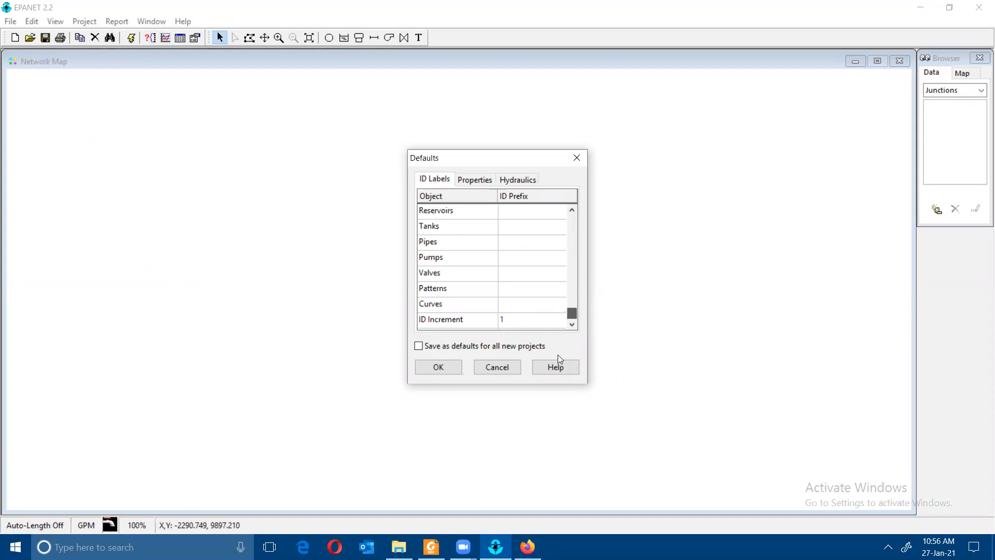
pyautogui.click(487, 181)
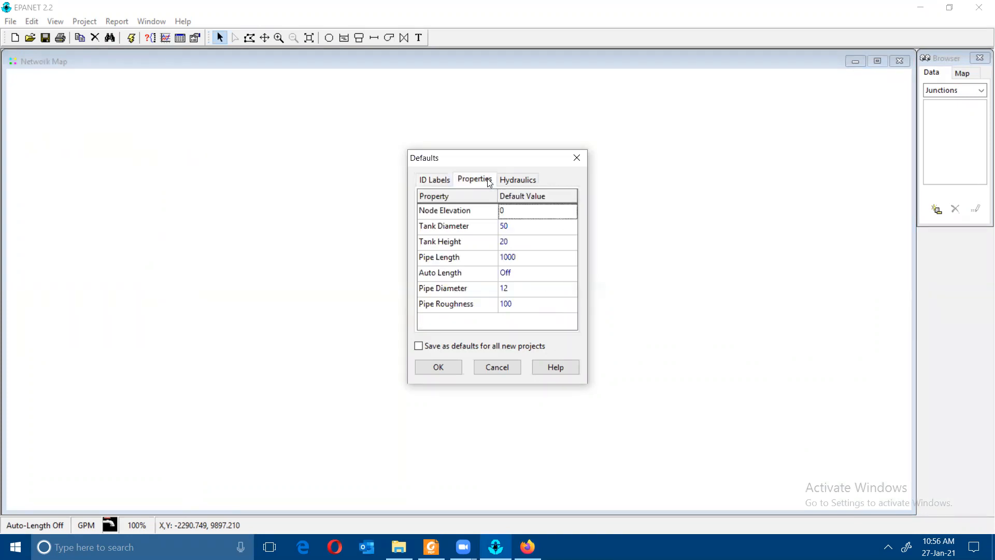
pyautogui.click(431, 545)
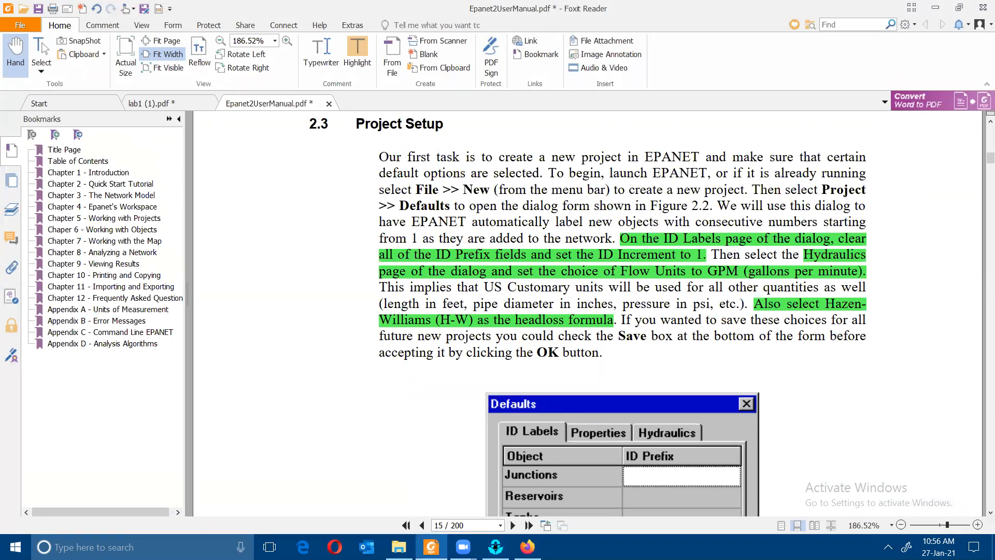
pyautogui.click(436, 546)
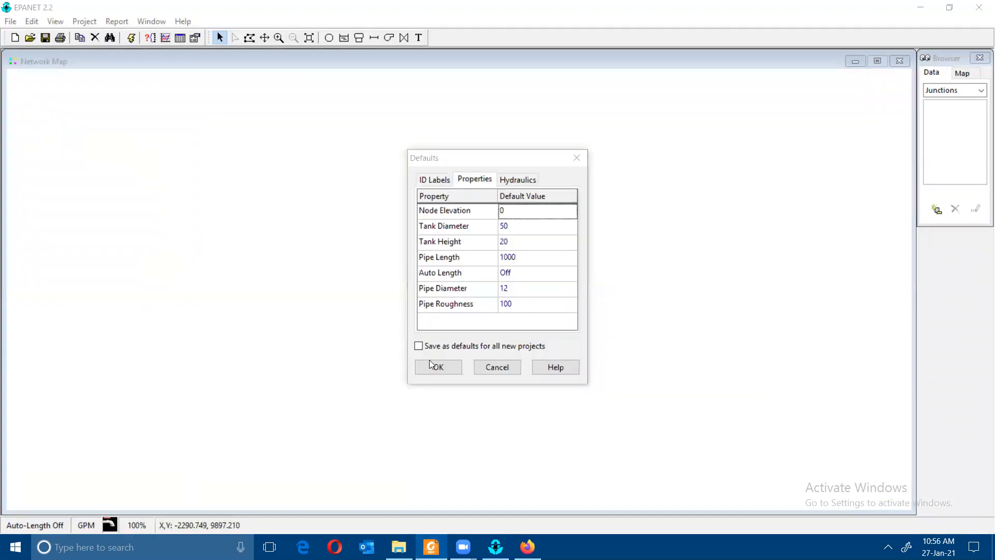
# - Set Hydraulics defaults to GPM flow units and H-W headloss formula
pyautogui.click(507, 180)
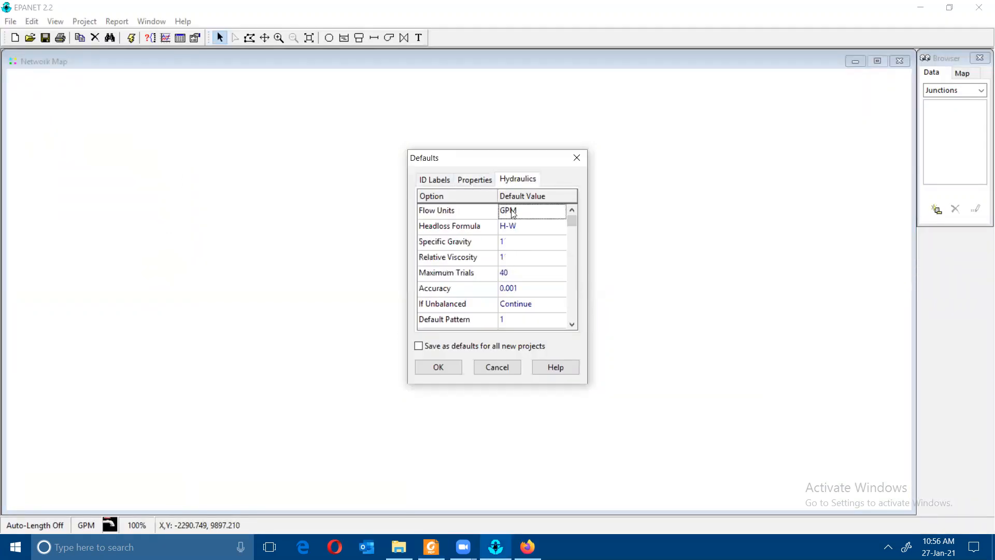
pyautogui.click(512, 212)
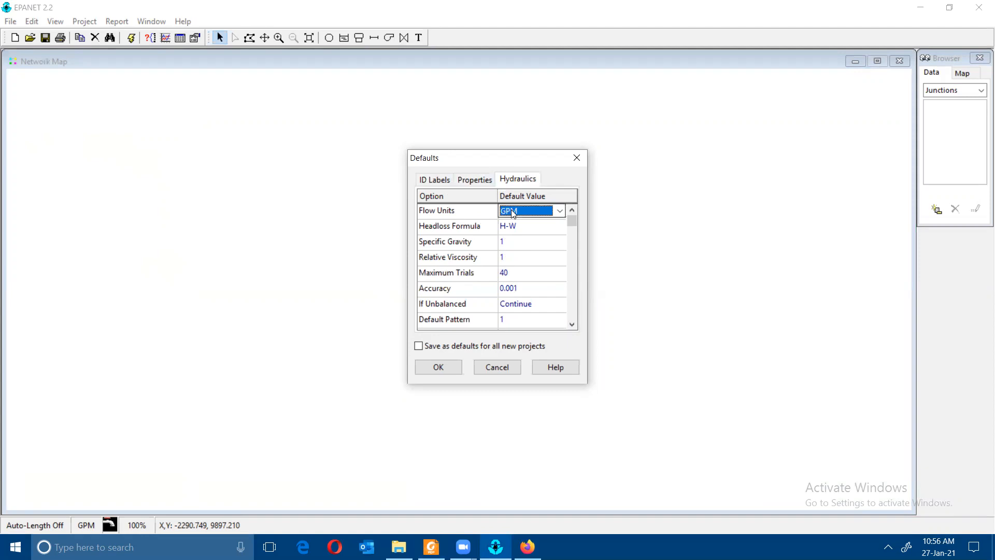
pyautogui.click(560, 211)
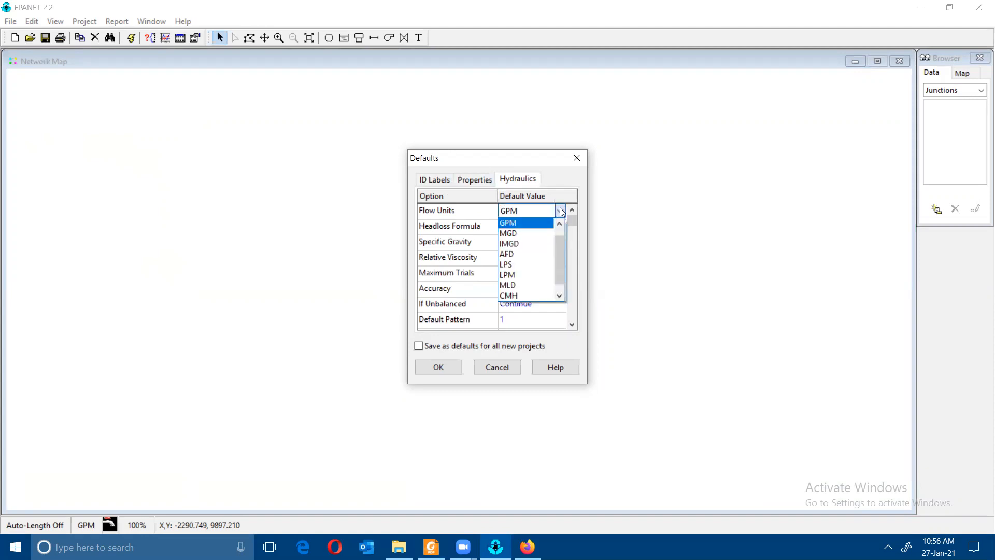
pyautogui.click(559, 211)
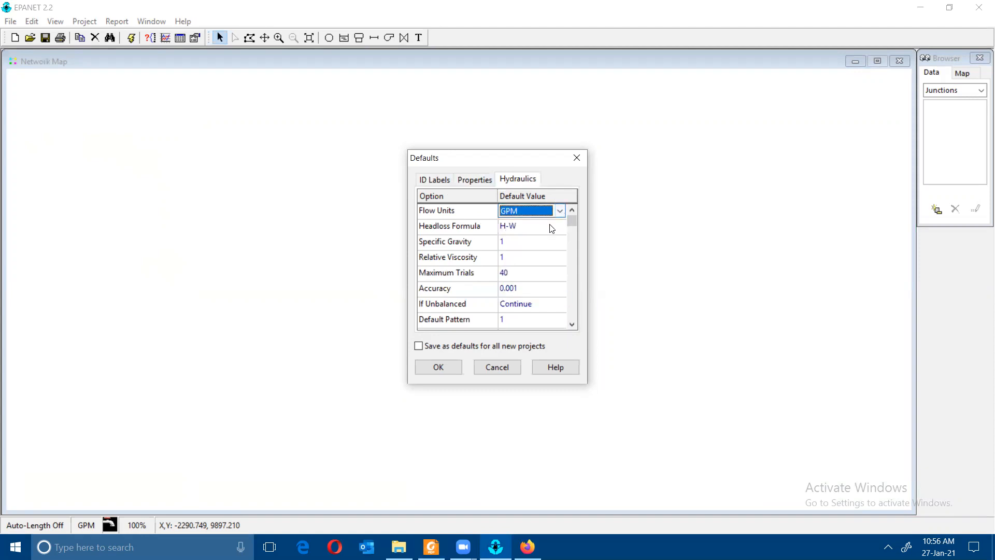
pyautogui.click(551, 226)
pyautogui.click(560, 226)
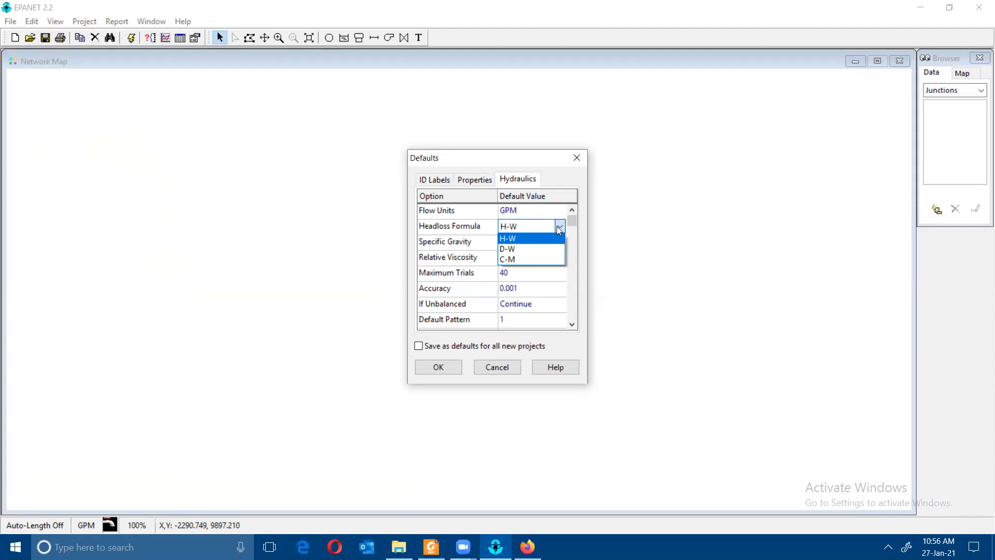
pyautogui.click(558, 227)
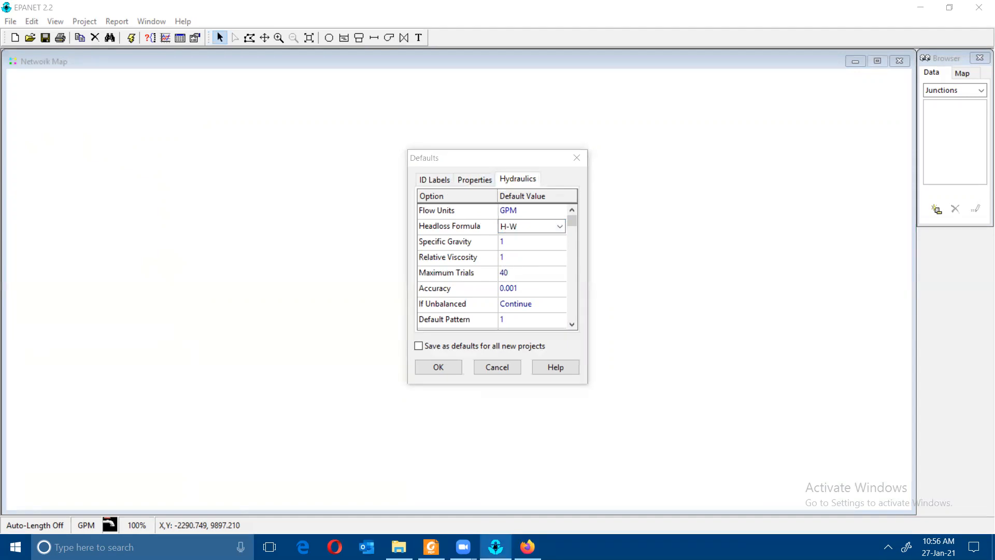
# - Confirm against the manual and accept the project defaults, then return to the manual
pyautogui.click(431, 547)
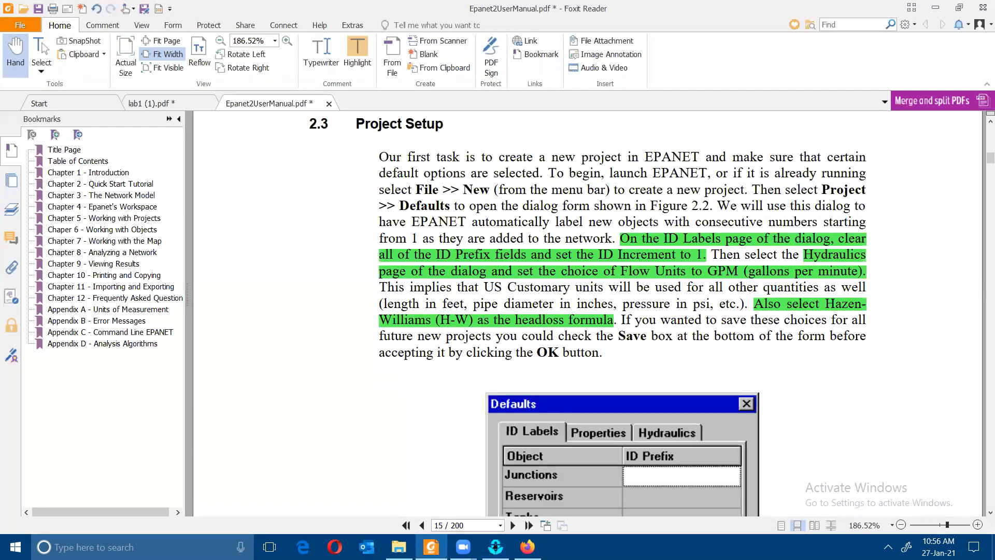
pyautogui.scroll(-10, 440, 273)
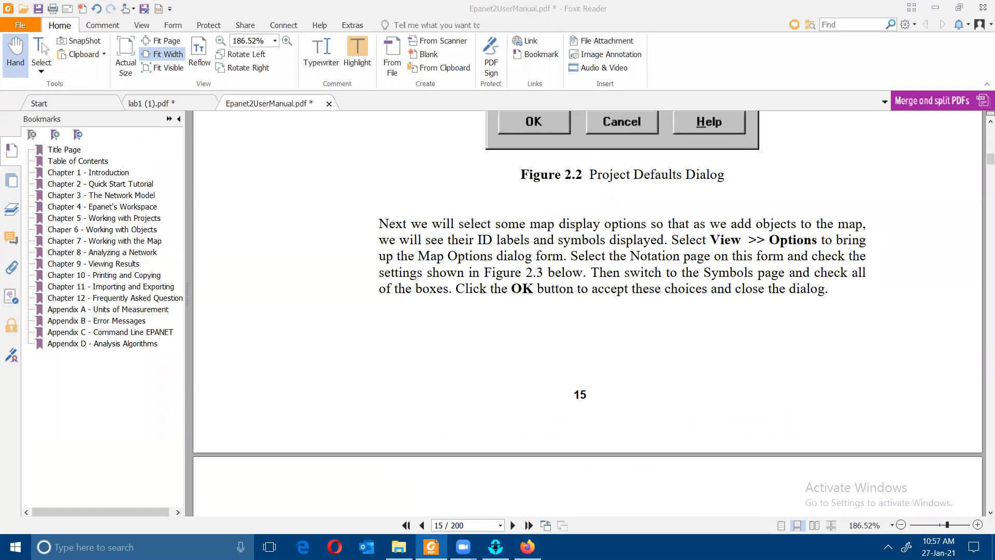
pyautogui.click(495, 547)
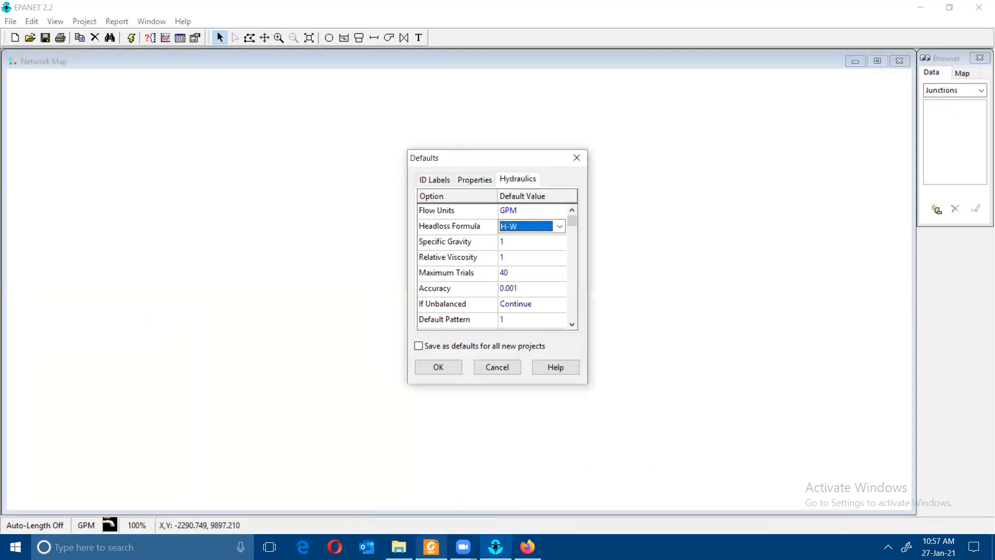
pyautogui.click(451, 367)
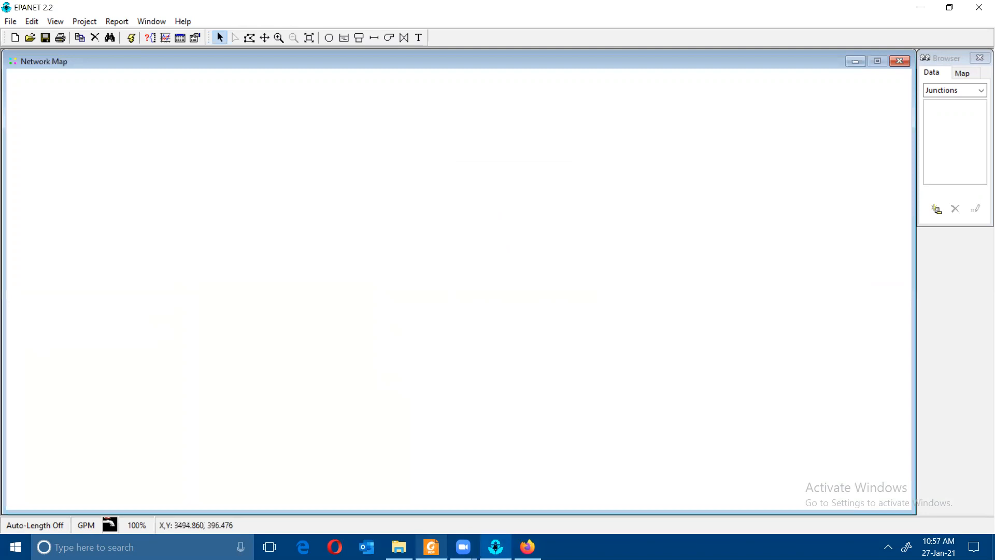
pyautogui.click(431, 547)
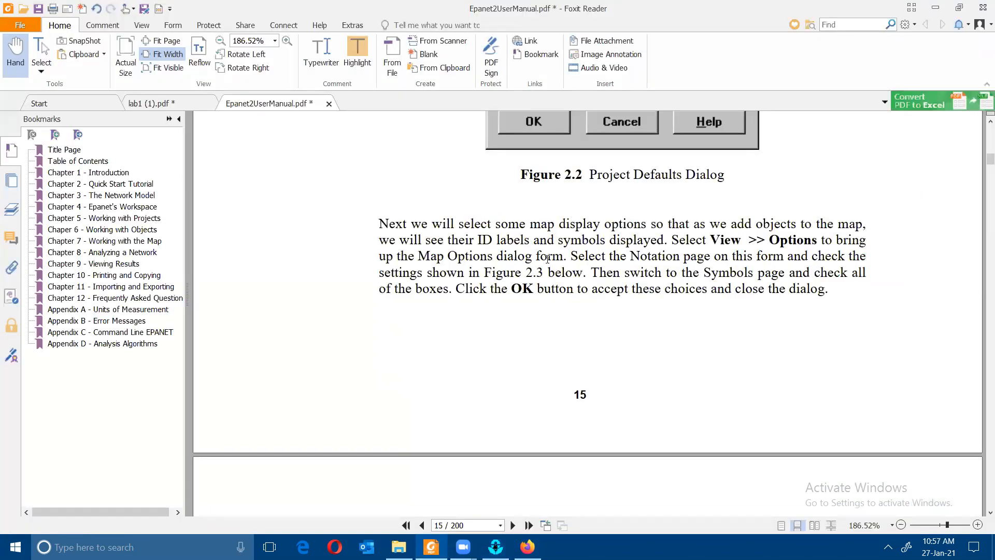
# - Read the manual through page 16's Map Options figure, then return to EPANET's map
pyautogui.scroll(-5, 548, 258)
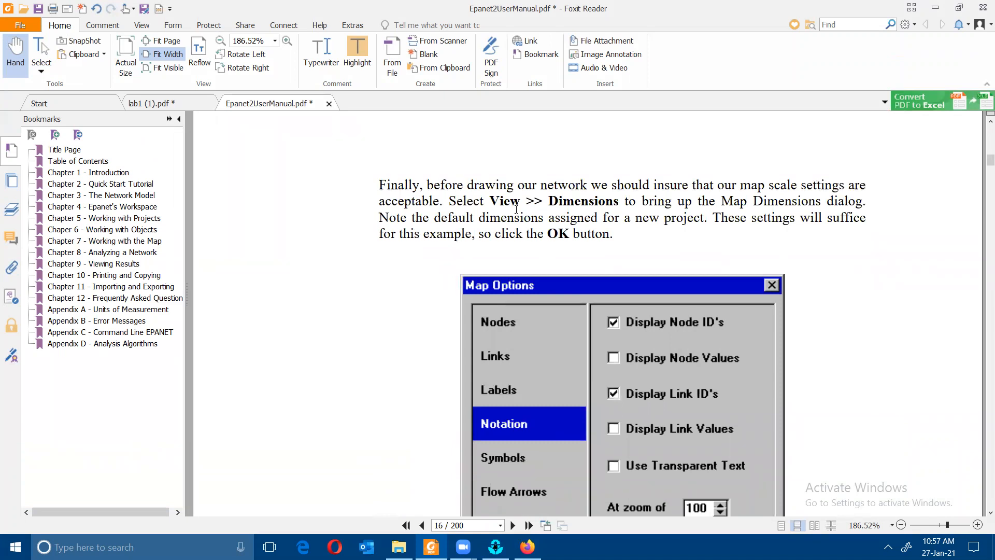
pyautogui.scroll(-1, 516, 210)
pyautogui.scroll(-1, 517, 209)
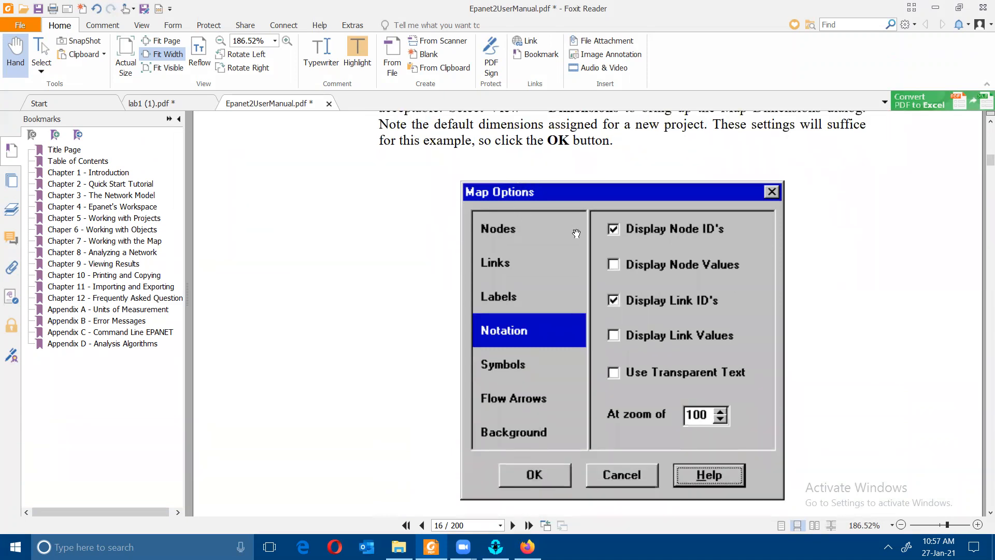
pyautogui.click(495, 547)
pyautogui.click(65, 21)
# - Check the map dimensions and keep the defaults
pyautogui.moveTo(40, 25)
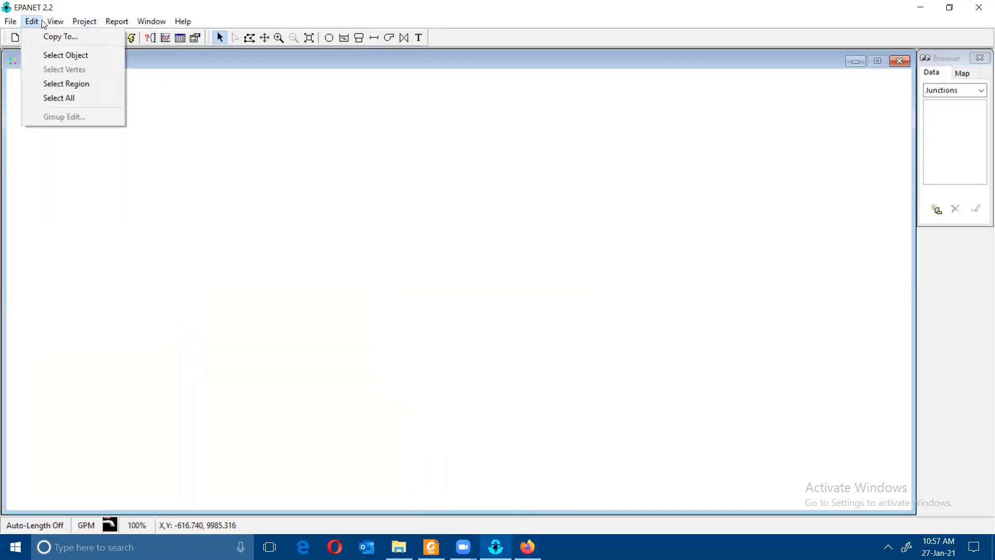
pyautogui.click(78, 36)
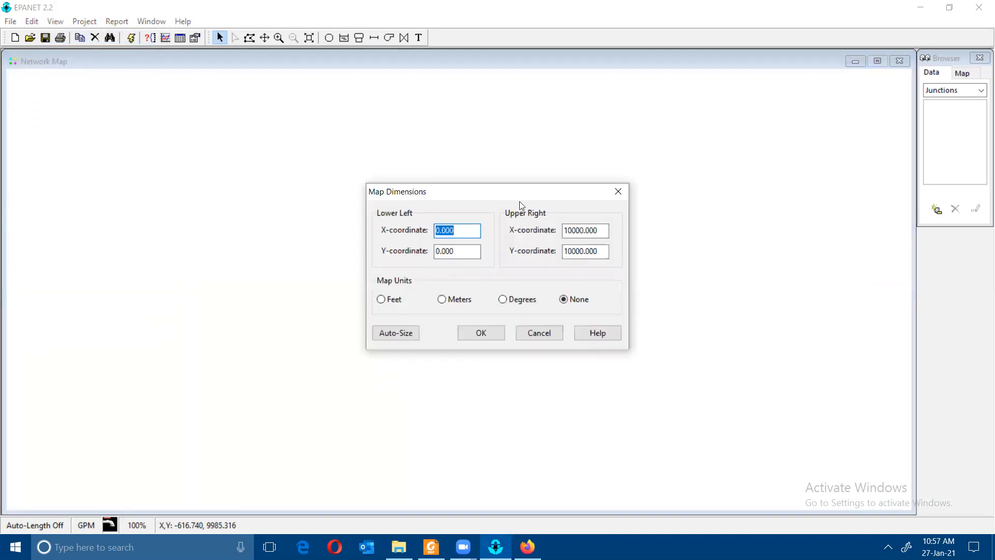
pyautogui.click(618, 191)
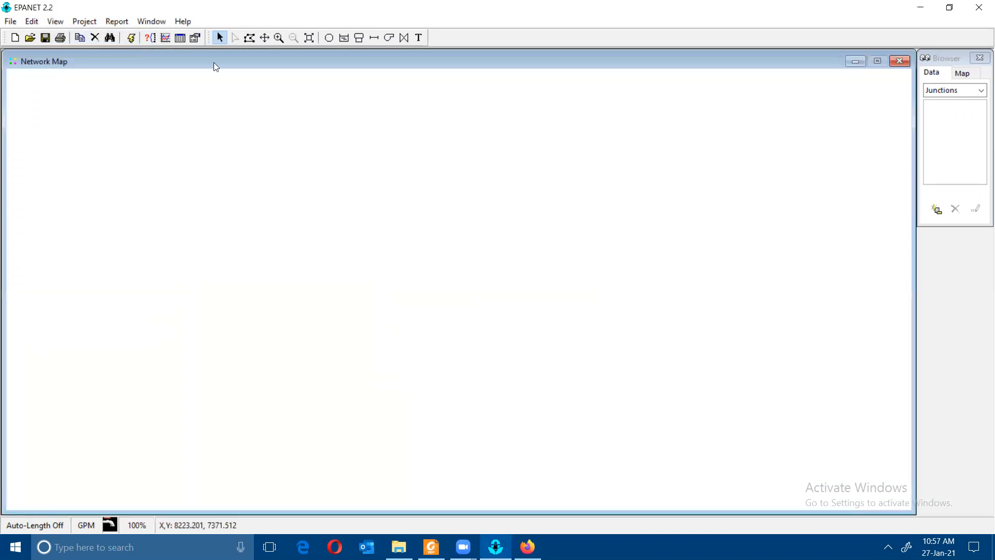
# - Turn on Display Link ID's in the map Notation options and apply
pyautogui.click(57, 21)
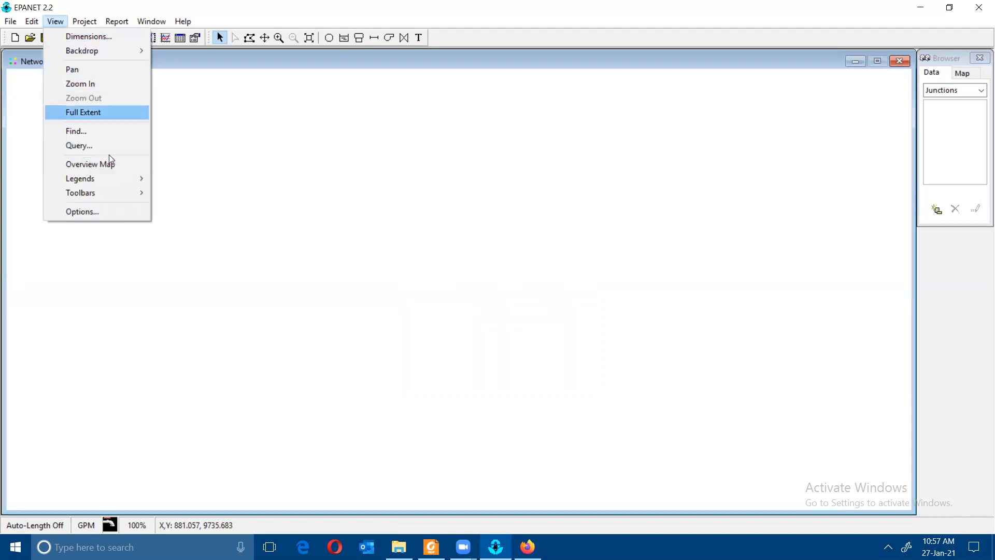
pyautogui.click(115, 216)
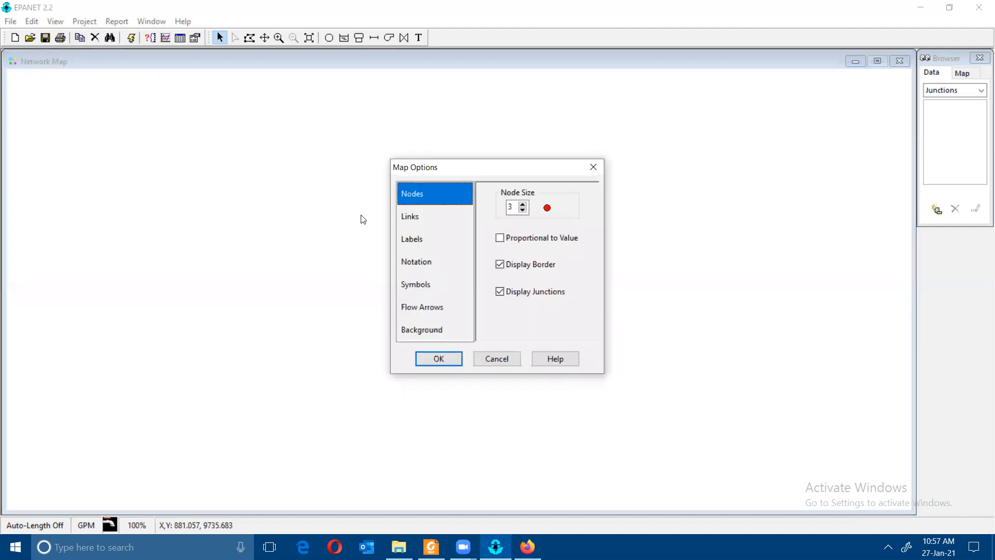
pyautogui.click(433, 220)
pyautogui.click(422, 205)
pyautogui.click(418, 221)
pyautogui.click(417, 240)
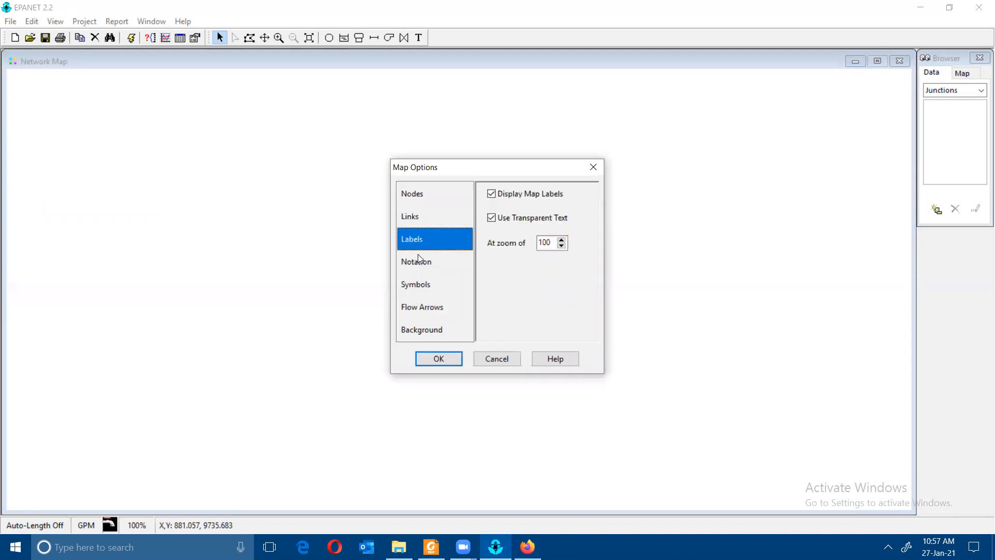
pyautogui.click(419, 259)
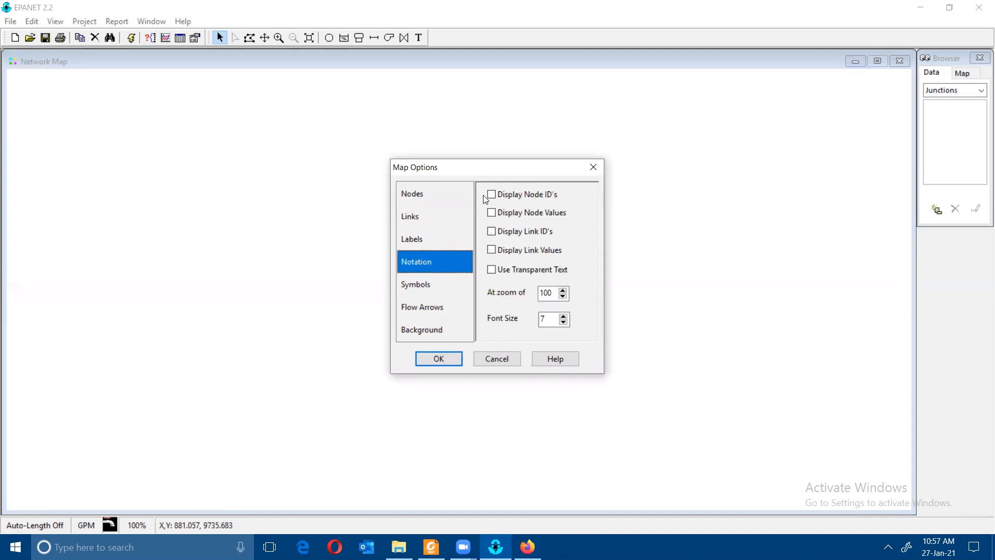
pyautogui.click(492, 234)
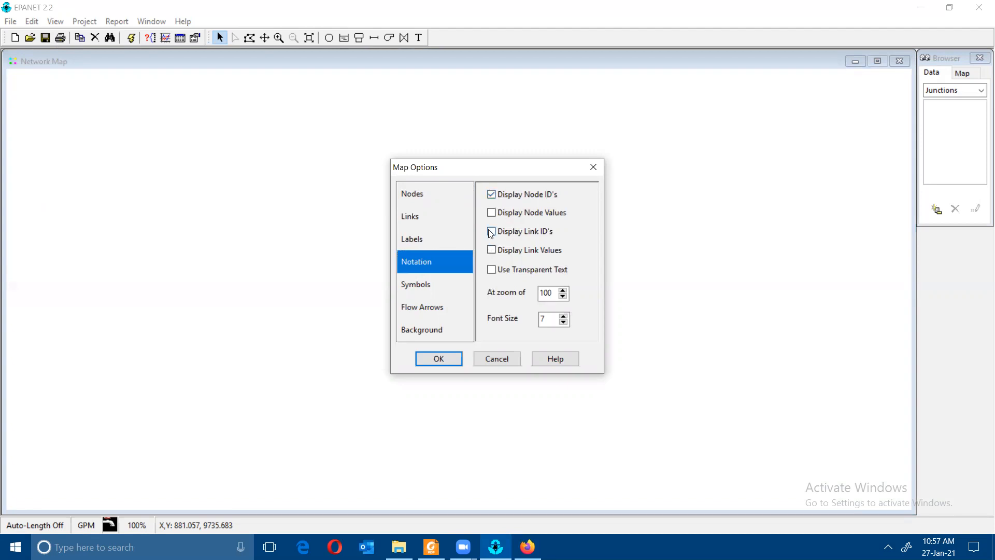
pyautogui.click(445, 356)
# - Review the manual's section 2.4 Drawing the Network, then return to EPANET's empty map
pyautogui.click(431, 546)
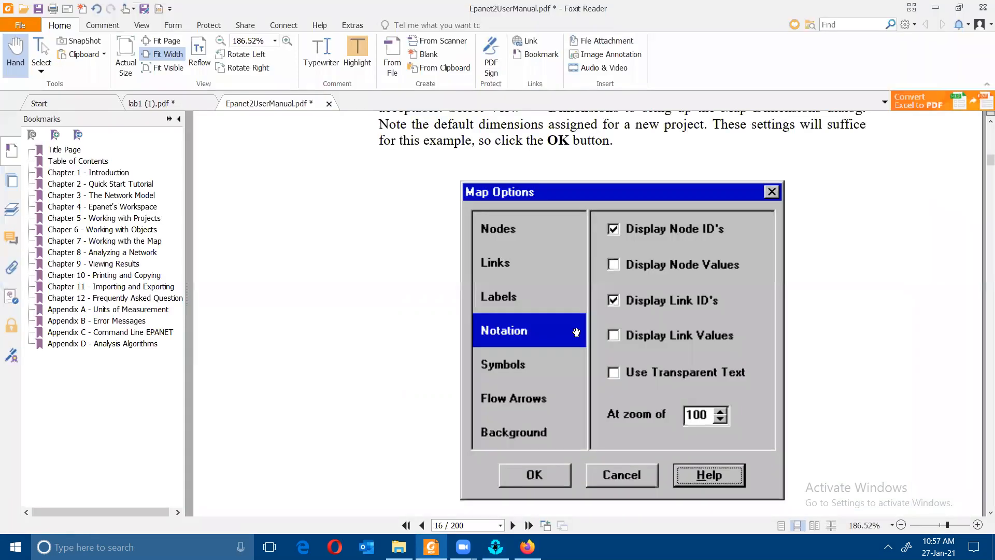
pyautogui.scroll(3, 622, 259)
pyautogui.scroll(-7, 626, 321)
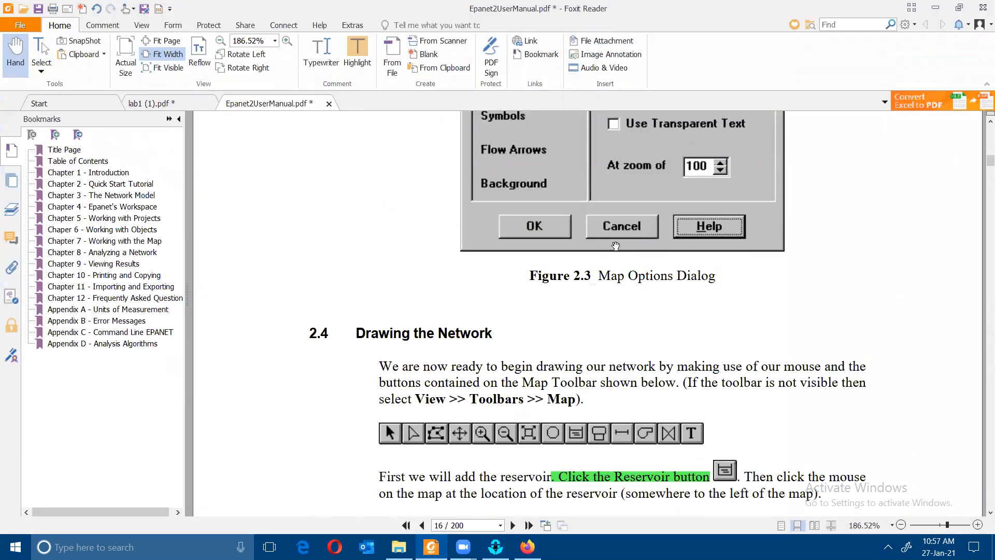
pyautogui.scroll(-3, 615, 245)
pyautogui.scroll(10, 582, 257)
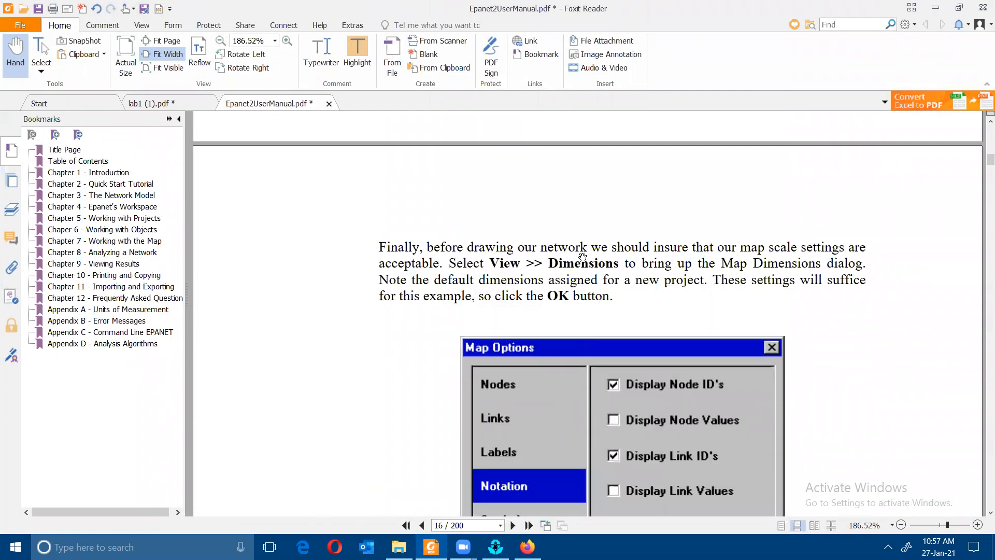
pyautogui.scroll(5, 582, 256)
pyautogui.scroll(2, 582, 252)
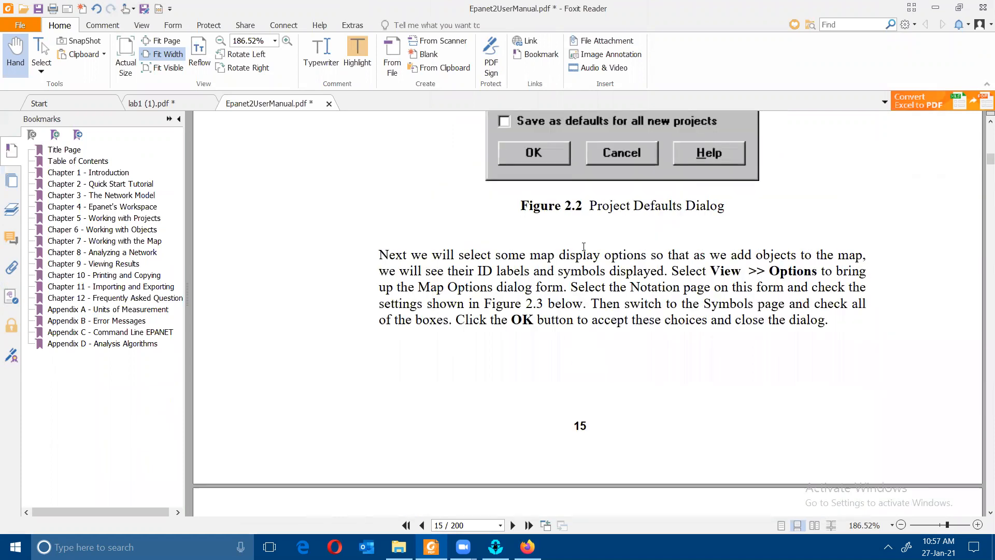
pyautogui.scroll(4, 583, 246)
pyautogui.scroll(-3, 583, 250)
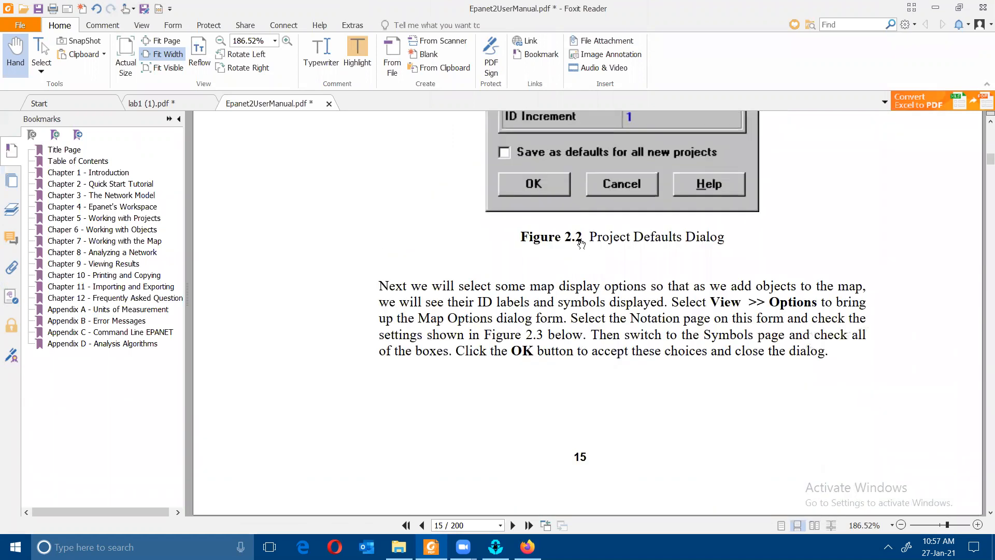
pyautogui.scroll(-1, 582, 243)
pyautogui.scroll(-8, 583, 242)
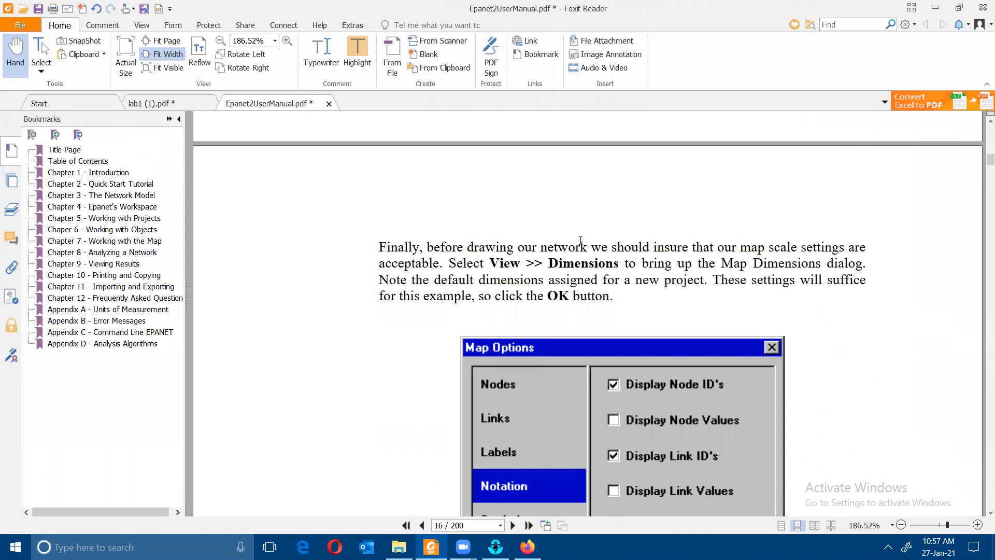
pyautogui.scroll(-12, 572, 238)
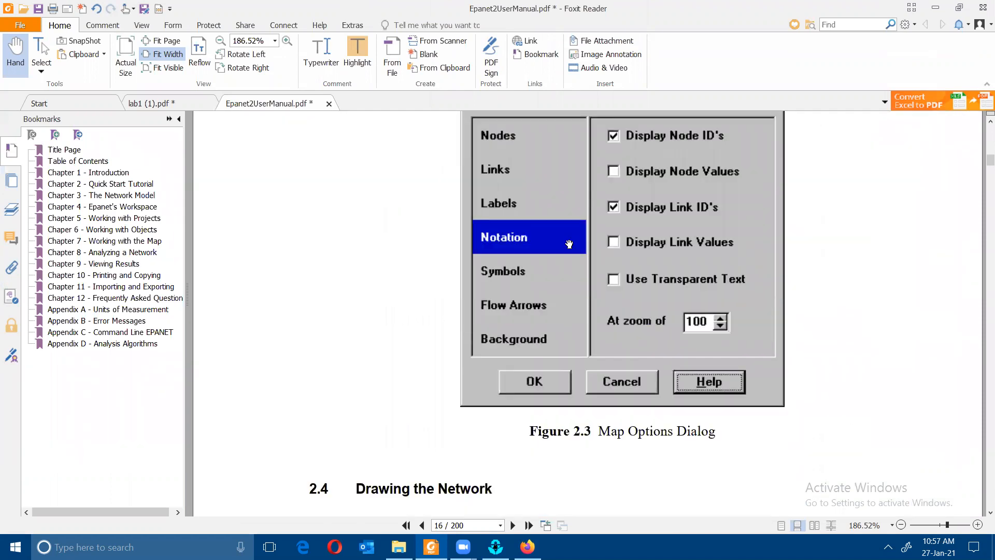
pyautogui.scroll(-1, 568, 240)
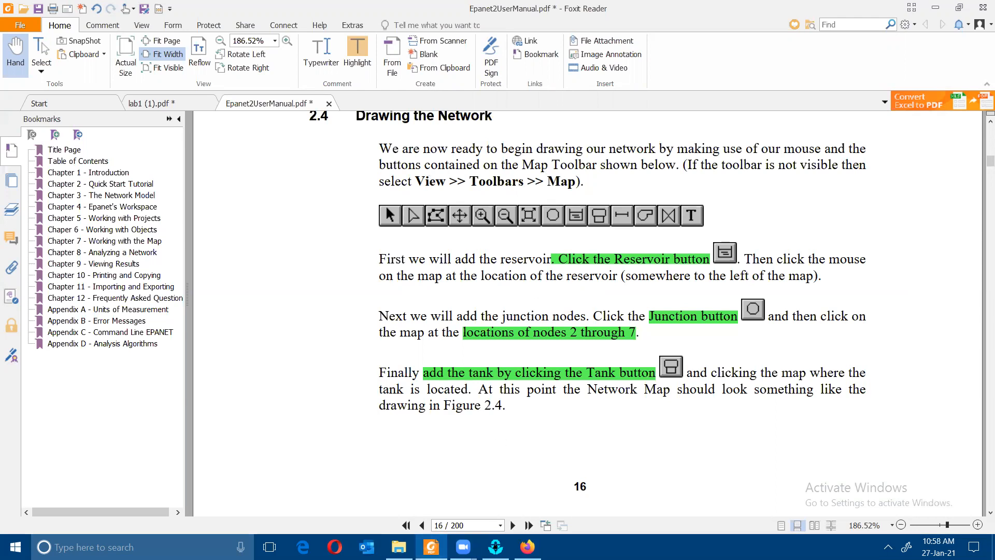
pyautogui.click(495, 546)
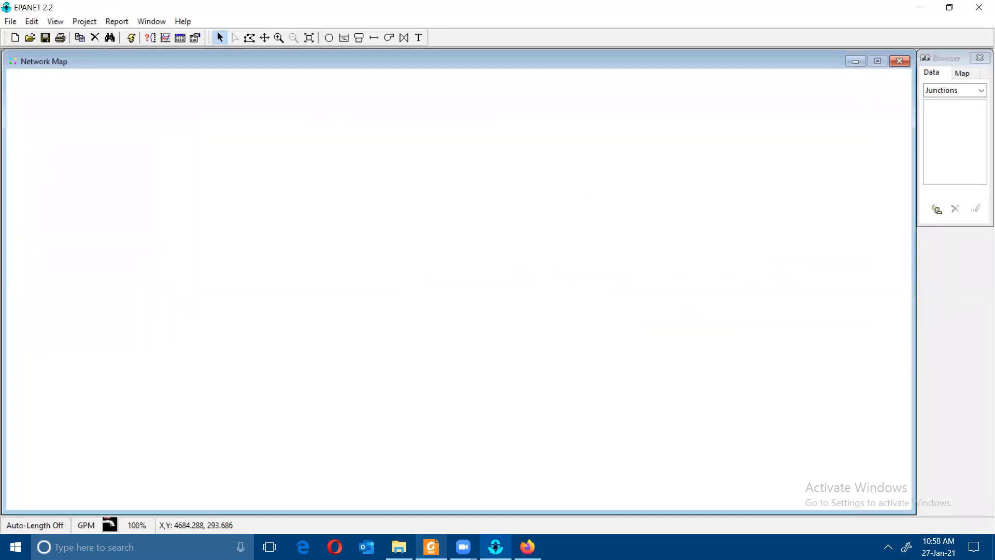
pyautogui.click(56, 22)
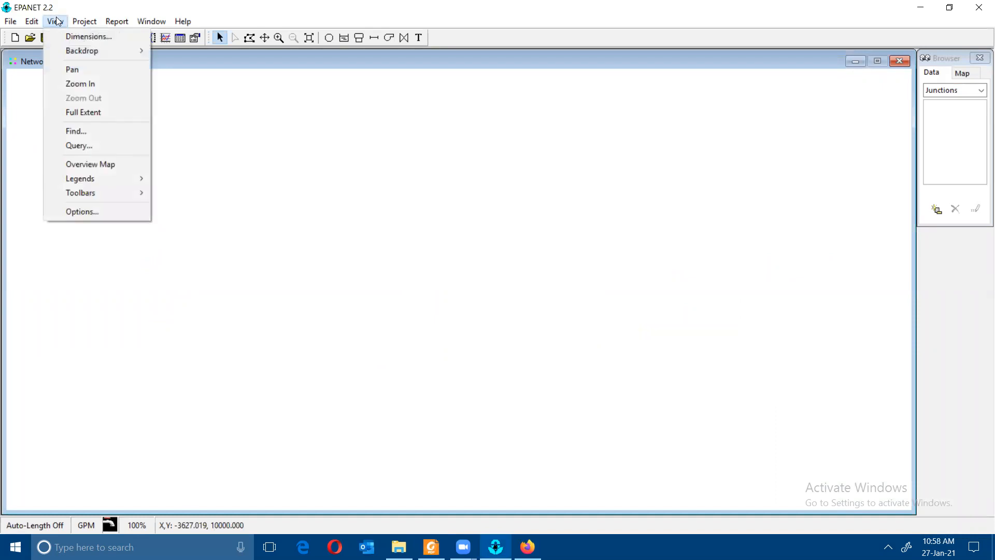
# - Confirm the Map toolbar is already ticked under View > Toolbars
pyautogui.moveTo(120, 194)
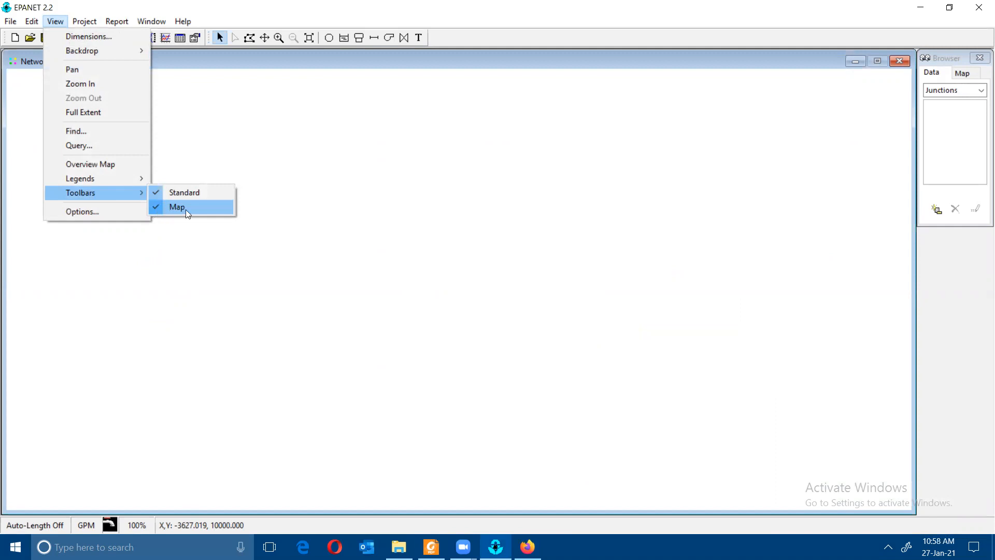
# - Check the manual's Figure 2.4 layout of nodes 1–8, then return to the empty EPANET map
pyautogui.click(527, 547)
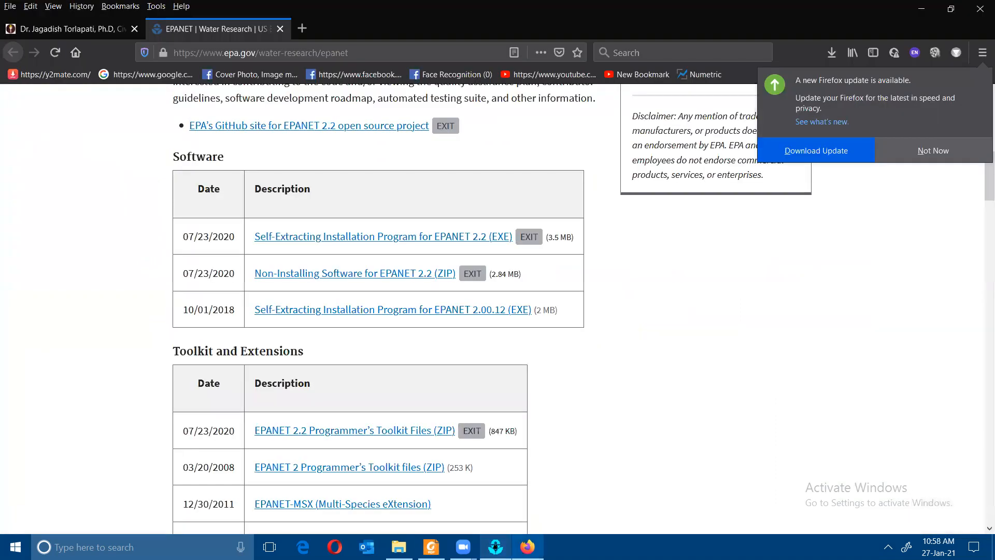
pyautogui.click(431, 546)
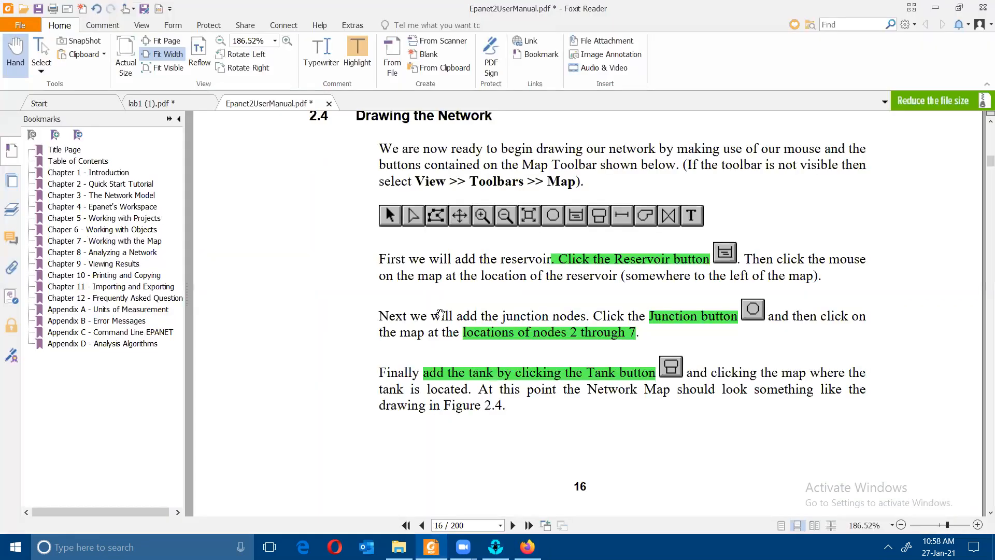
pyautogui.scroll(-2, 438, 291)
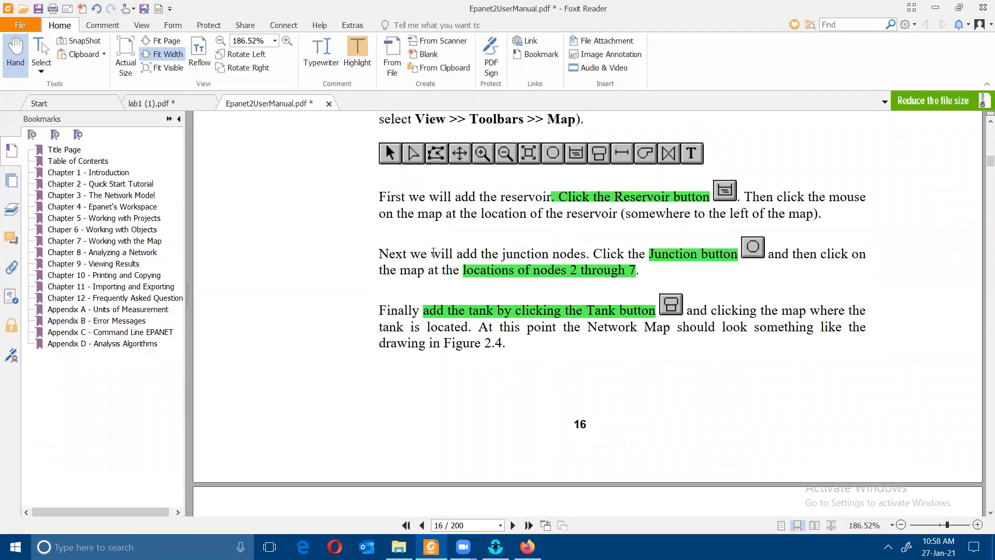
pyautogui.scroll(-10, 430, 250)
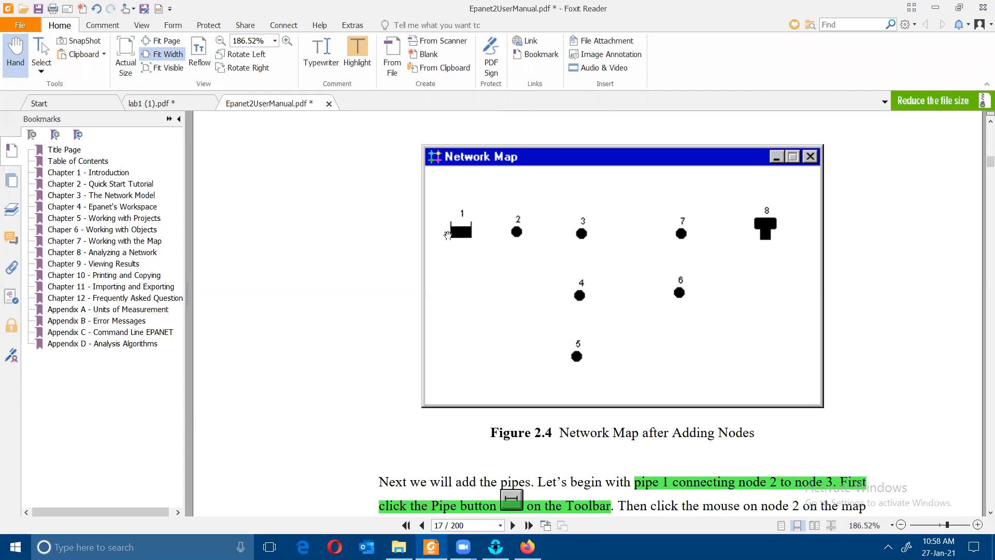
pyautogui.scroll(7, 469, 234)
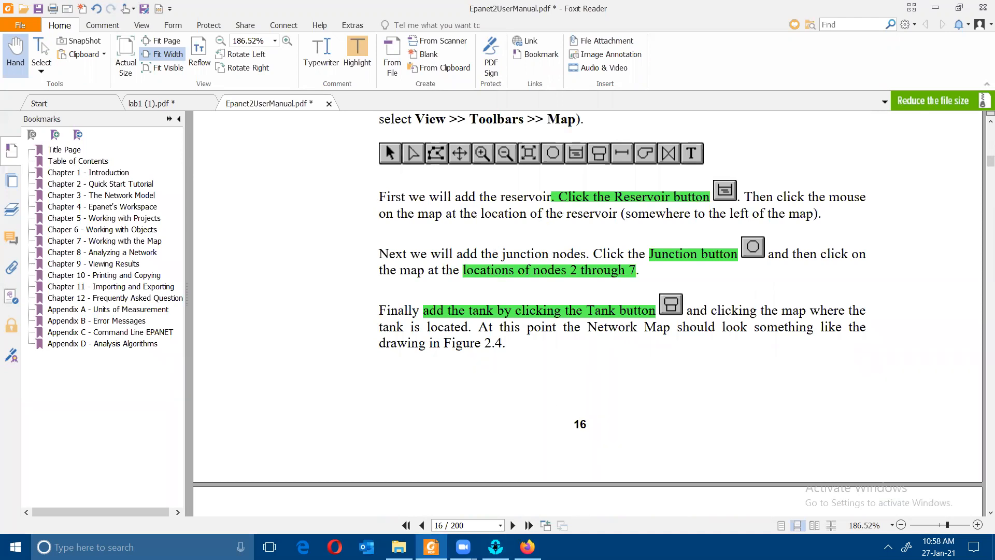
pyautogui.moveTo(496, 547)
pyautogui.click(494, 495)
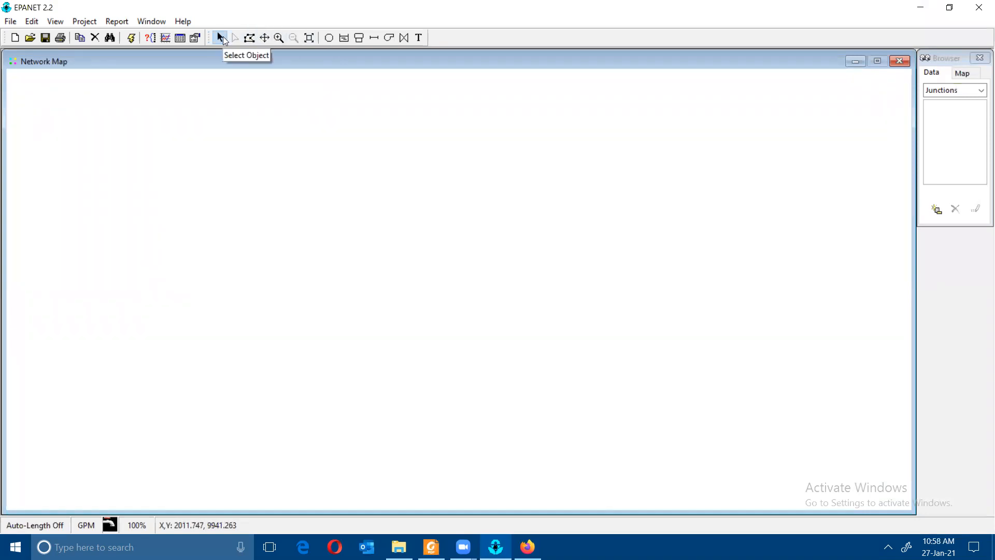
# - Place reservoir 1 toward the left side of the network map with the Reservoir tool
pyautogui.click(347, 37)
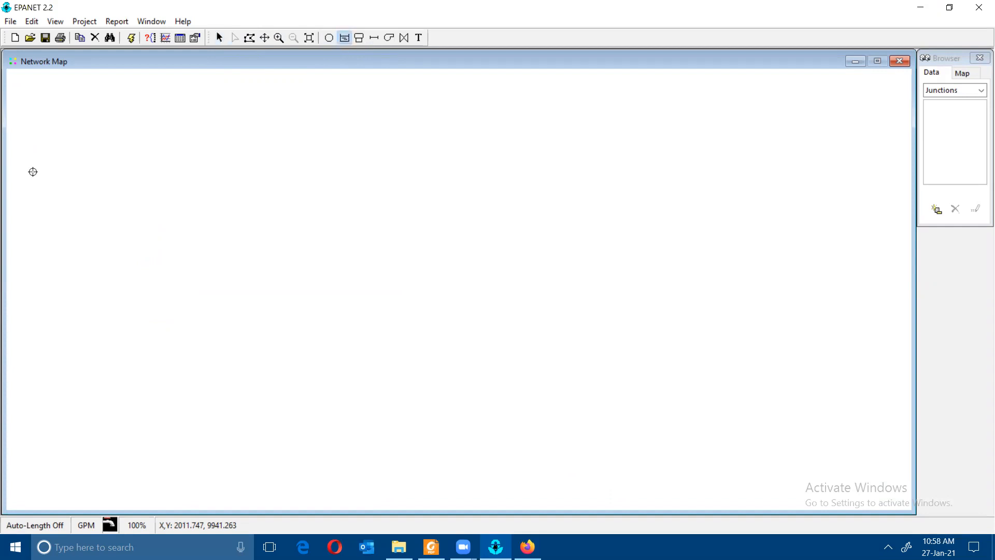
pyautogui.click(81, 142)
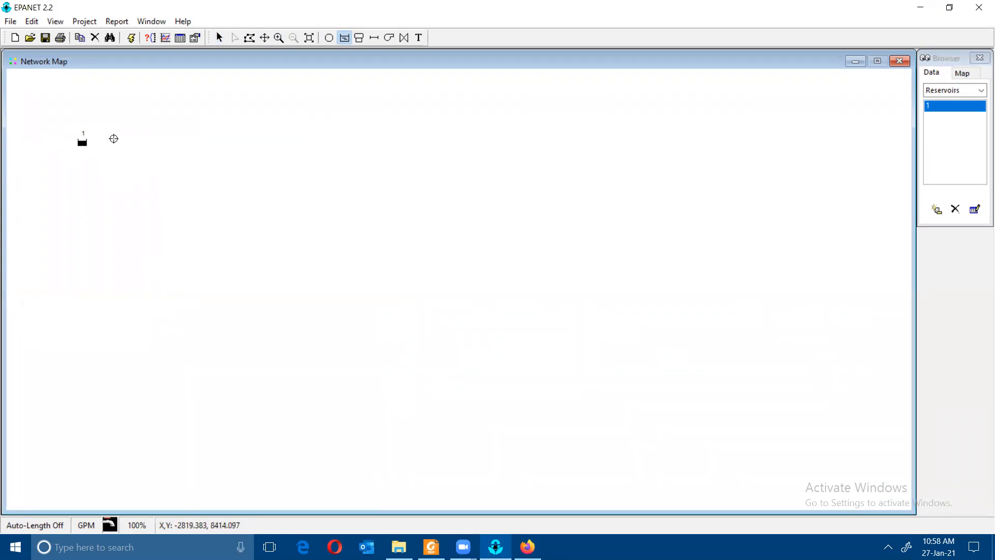
pyautogui.click(437, 540)
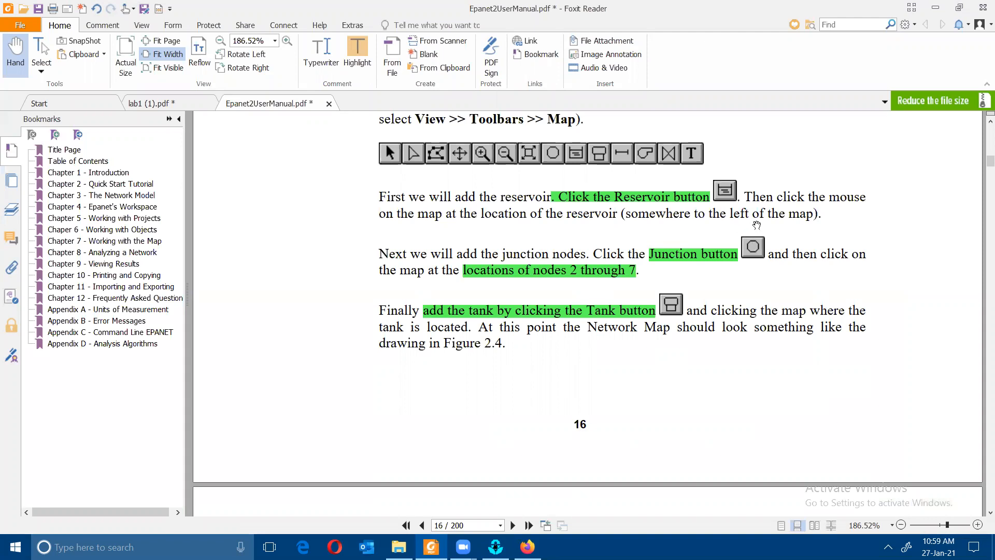
# - Scroll the manual to Figure 2.4 on page 17, then return to EPANET
pyautogui.scroll(-10, 741, 254)
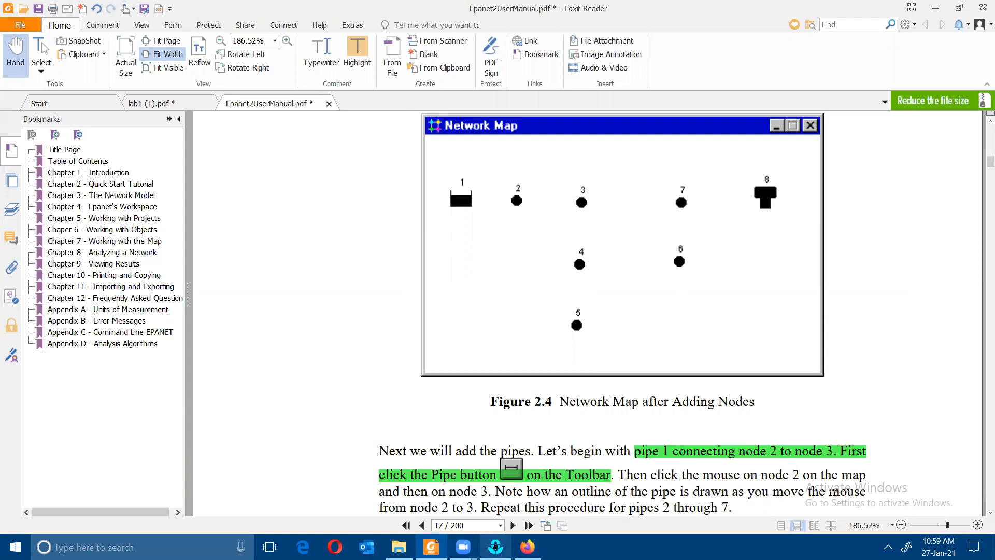
pyautogui.click(495, 546)
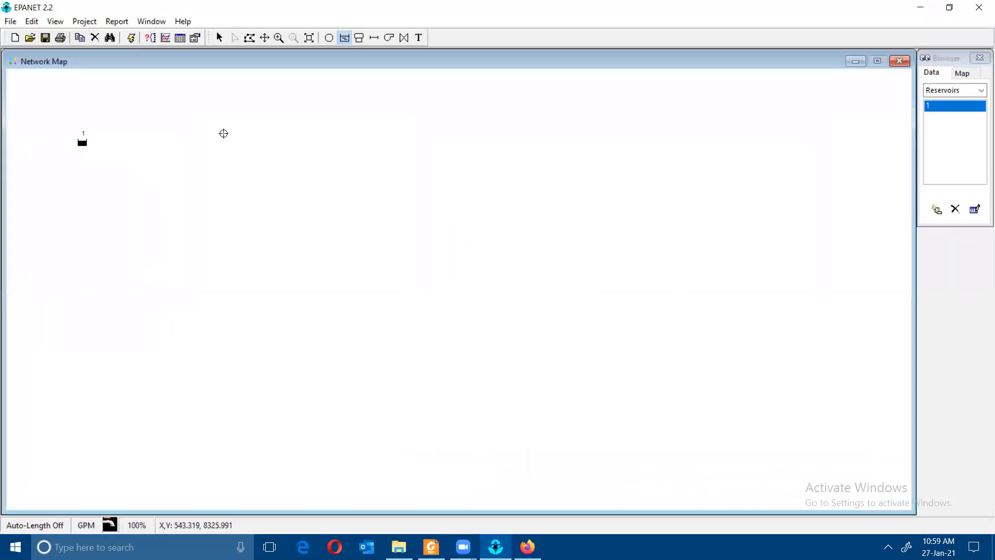
# - Place junction 2 right of reservoir 1, junction 3 beyond it, and junctions 4 and 5 below
pyautogui.click(329, 38)
pyautogui.click(129, 143)
pyautogui.click(431, 547)
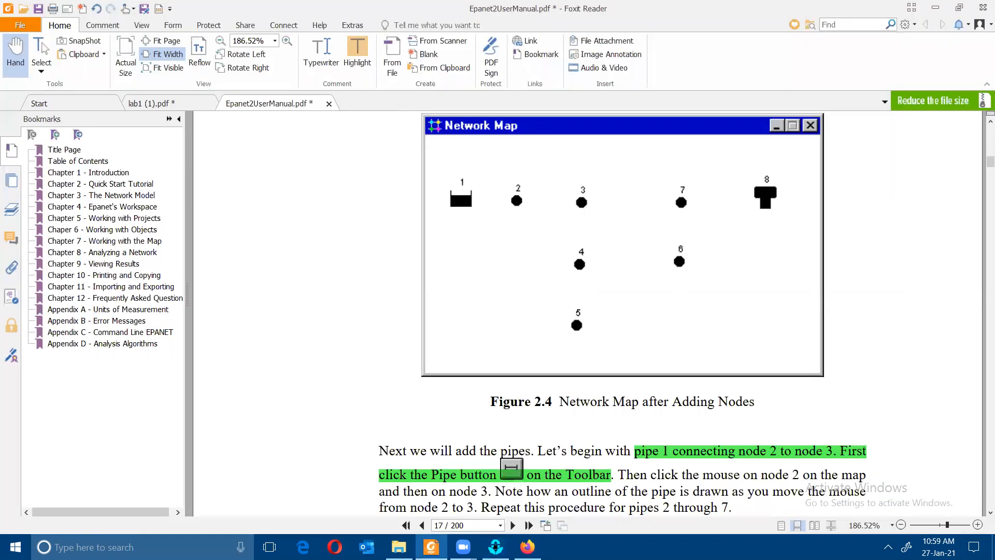
pyautogui.click(495, 546)
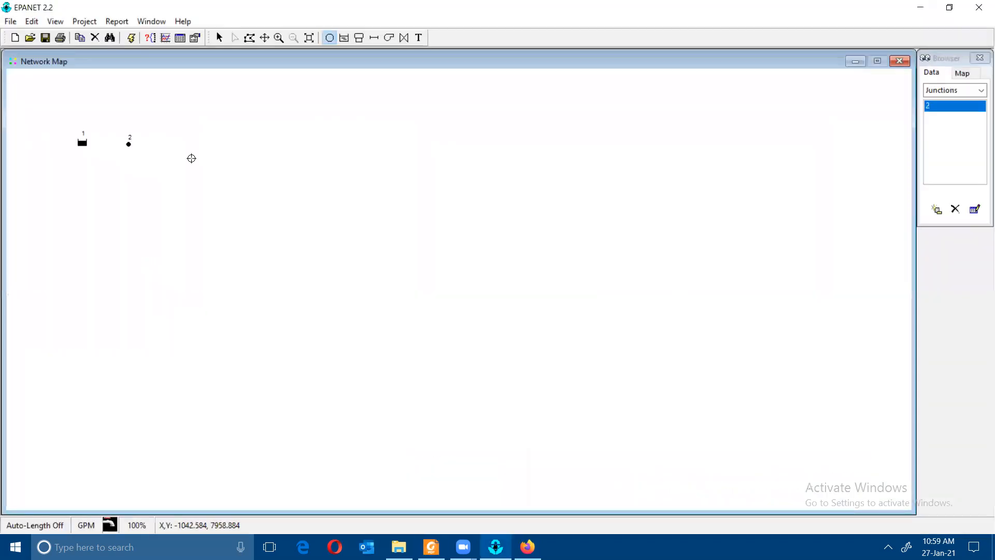
pyautogui.click(179, 143)
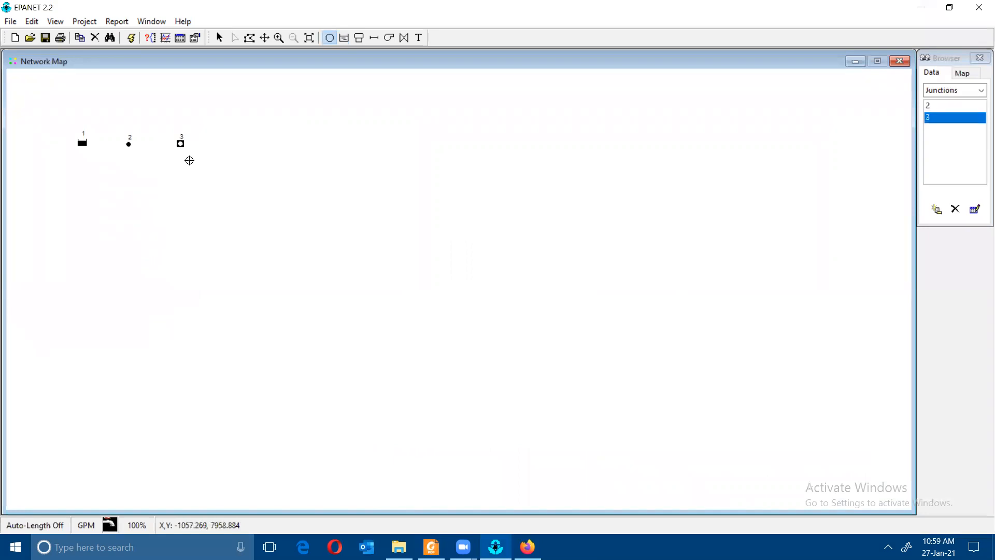
pyautogui.click(181, 190)
pyautogui.click(180, 238)
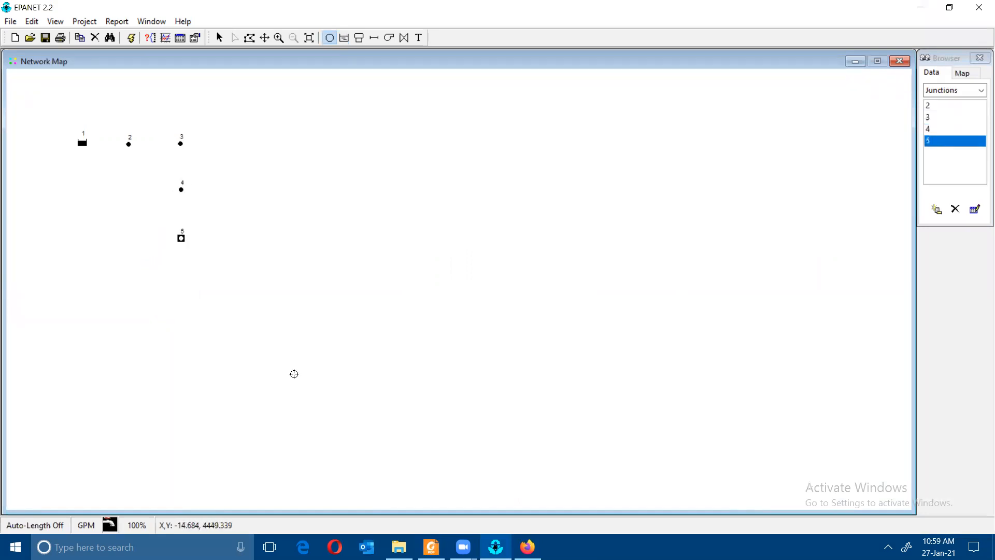
# - Add junction 6 right of junction 4 and junction 7 right of junction 3
pyautogui.click(431, 547)
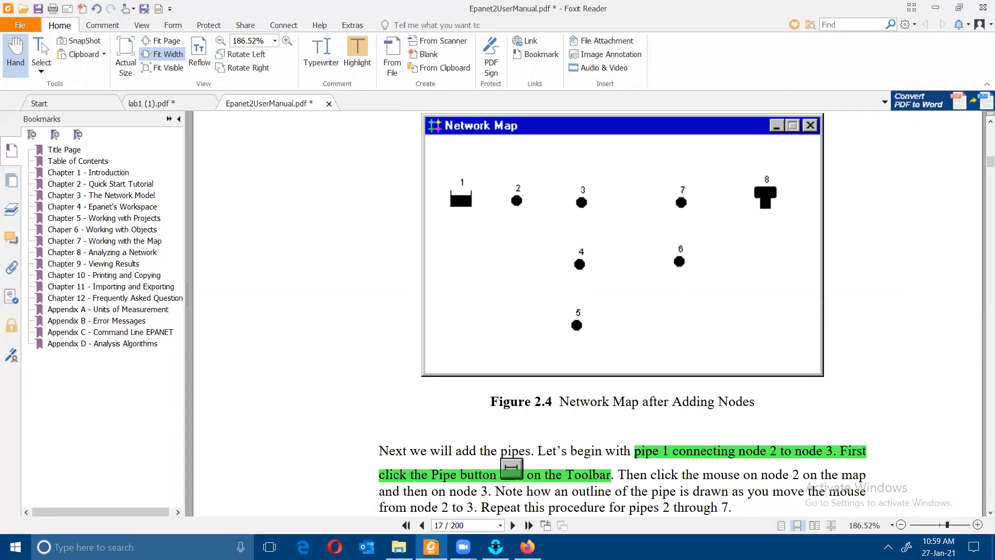
pyautogui.click(495, 546)
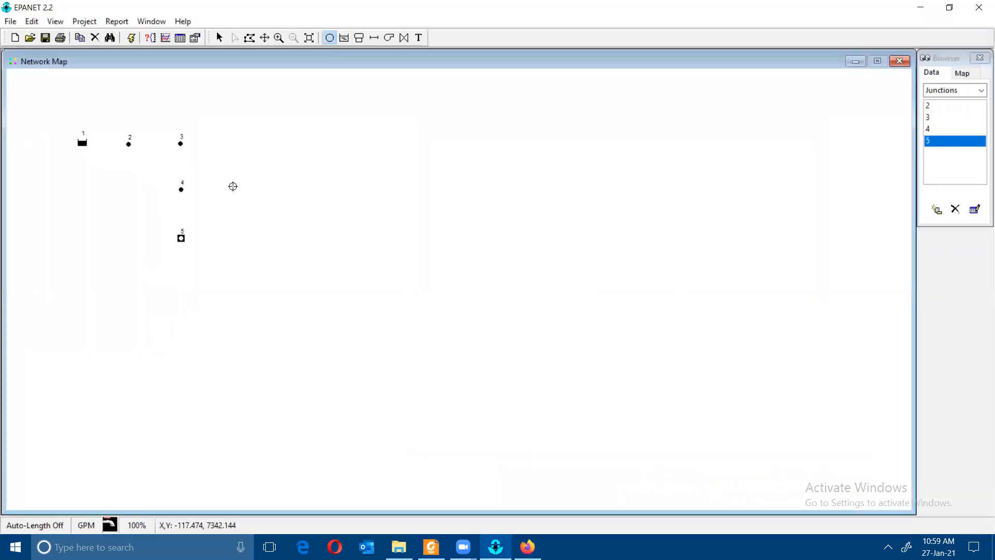
pyautogui.click(232, 186)
pyautogui.click(431, 546)
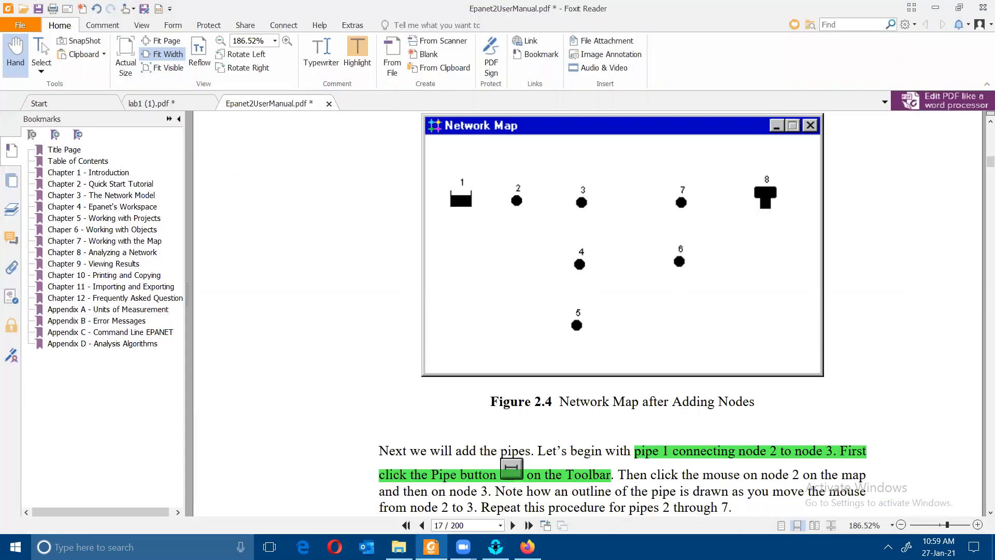
pyautogui.hotkey('alt', 'Tab')
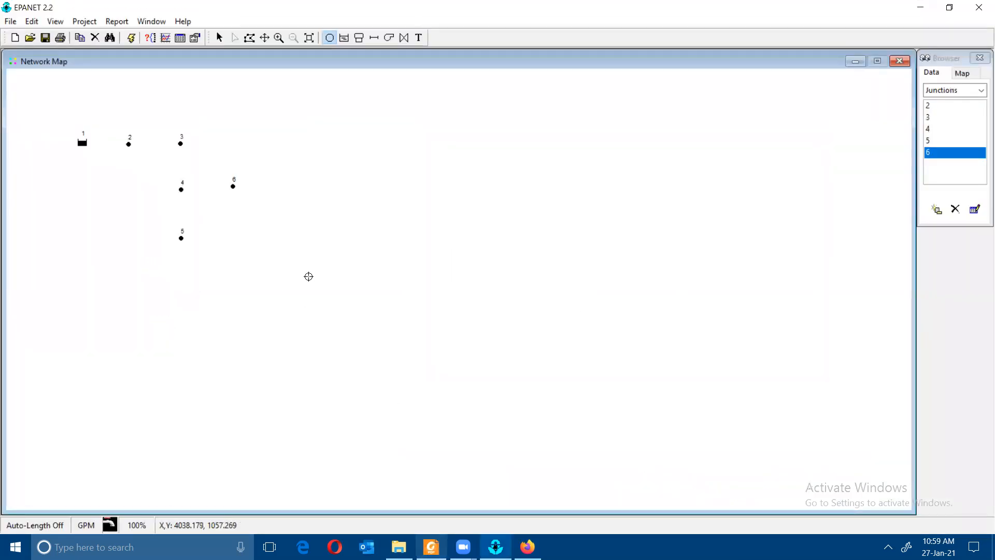
pyautogui.click(230, 142)
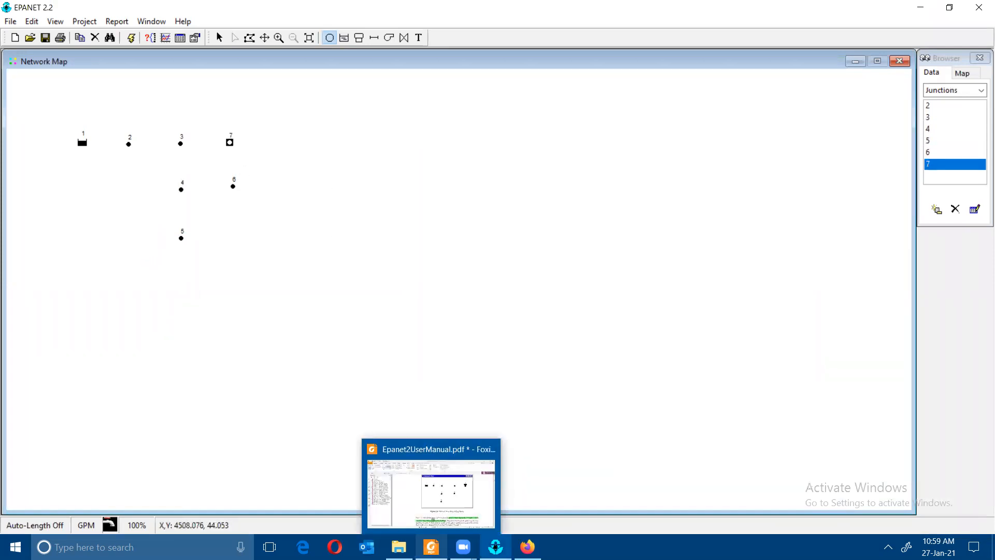
# - Place tank 8 to the right of junction 7, as shown in Figure 2.4
pyautogui.click(431, 547)
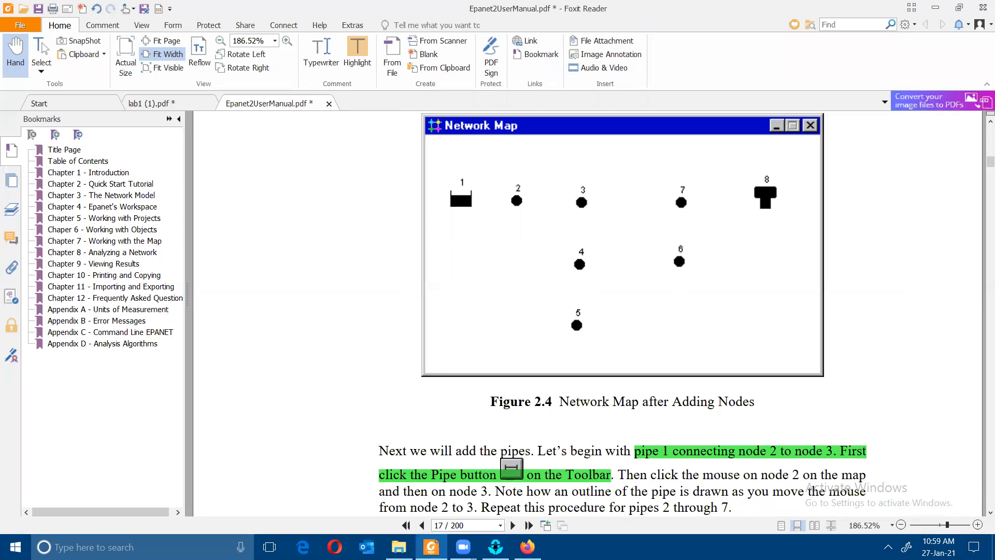
pyautogui.scroll(6, 461, 196)
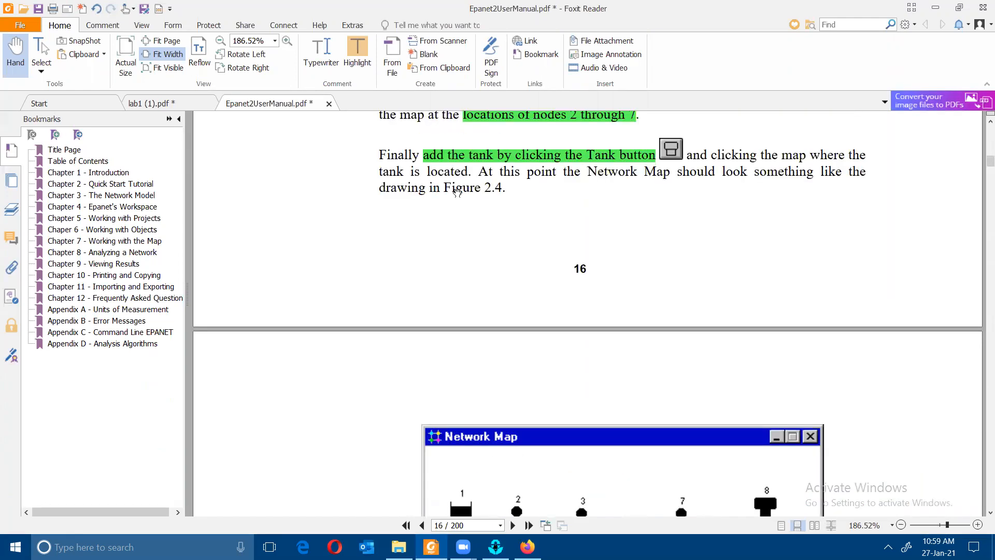
pyautogui.scroll(-6, 480, 198)
pyautogui.click(495, 546)
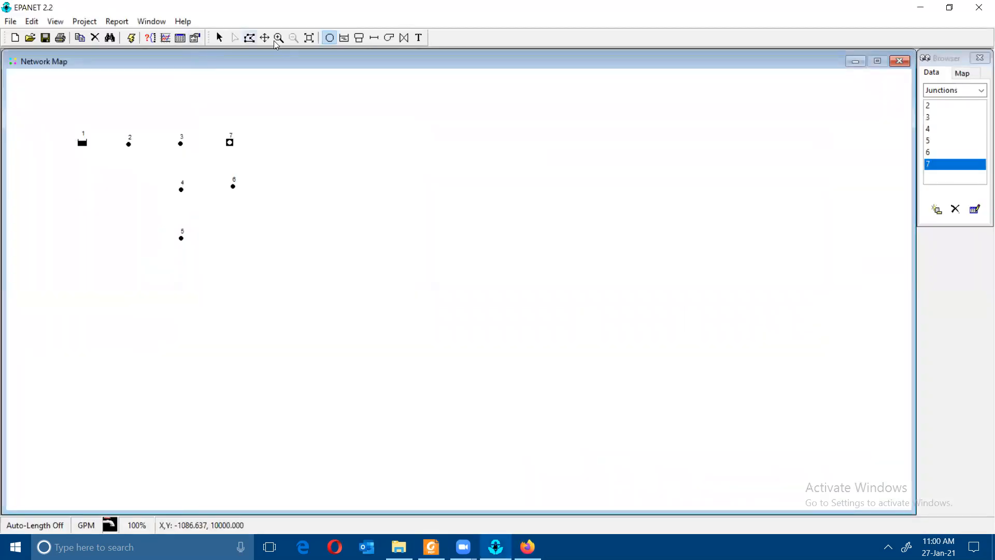
pyautogui.click(359, 38)
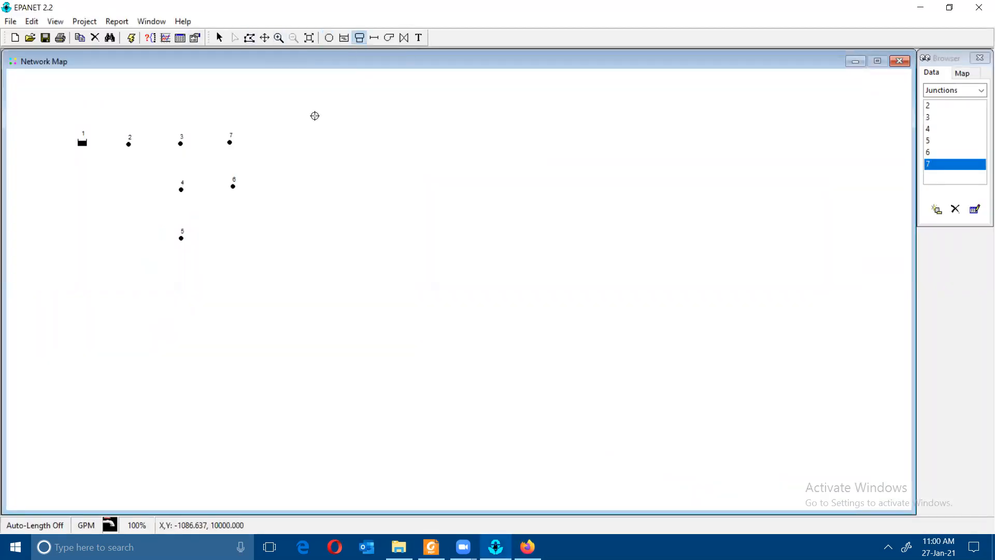
pyautogui.click(284, 138)
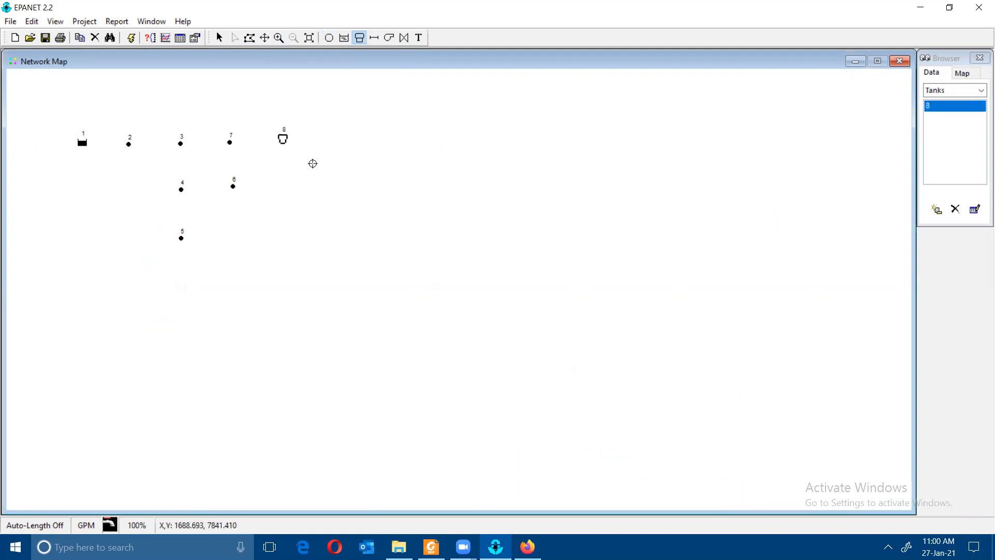
# - Scroll the manual back to page 14's Figure 2.1 Example Pipe Network and Table 2.1
pyautogui.click(431, 546)
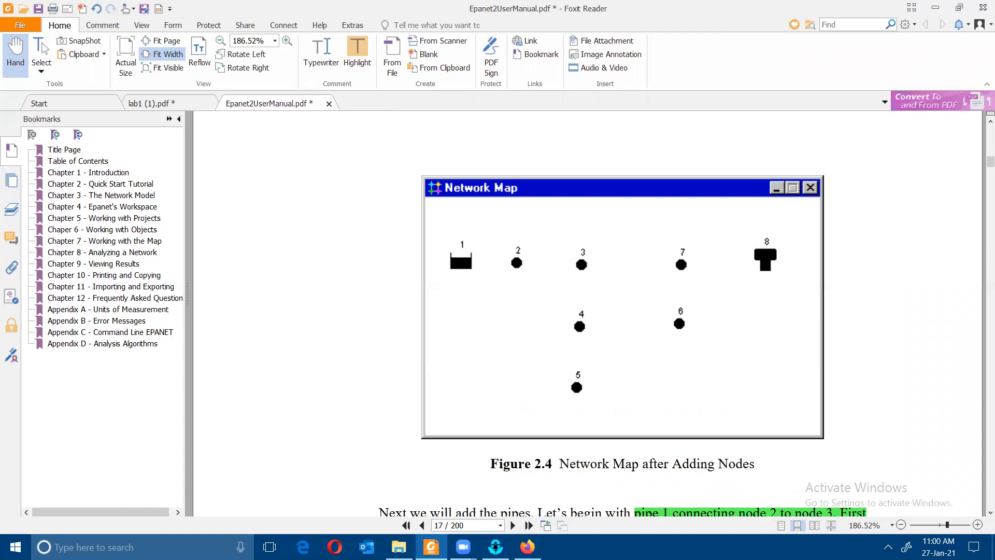
pyautogui.scroll(-5, 366, 363)
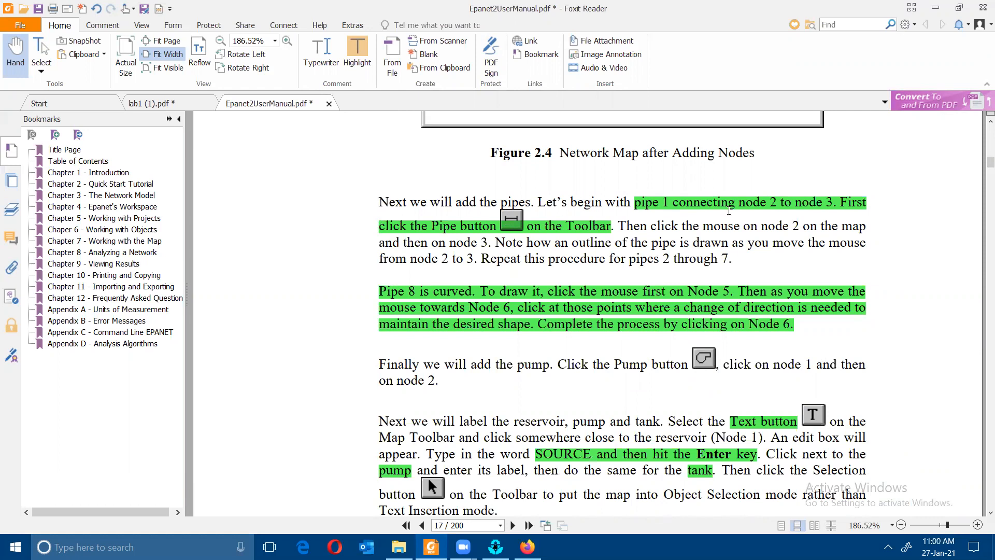
pyautogui.scroll(-5, 766, 209)
pyautogui.scroll(15, 660, 217)
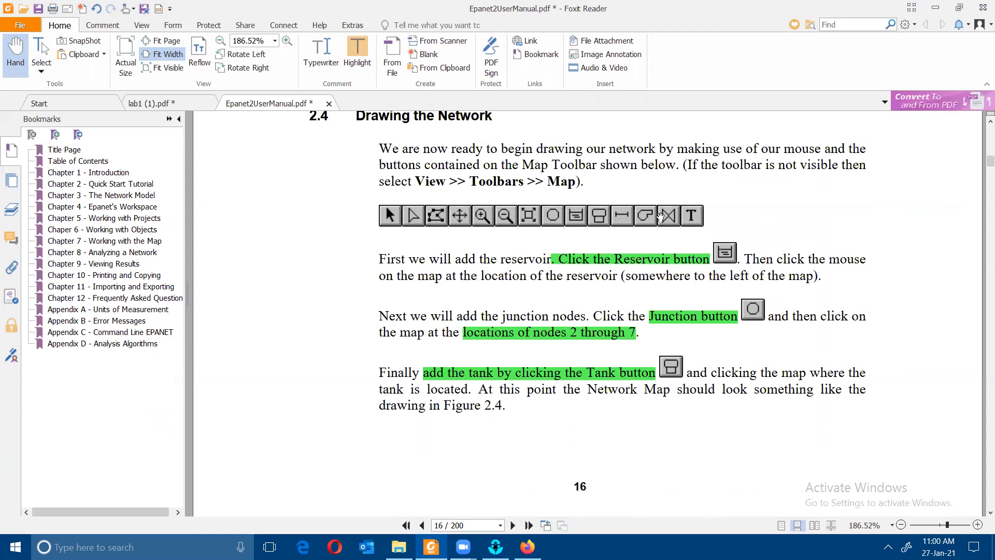
pyautogui.scroll(15, 660, 217)
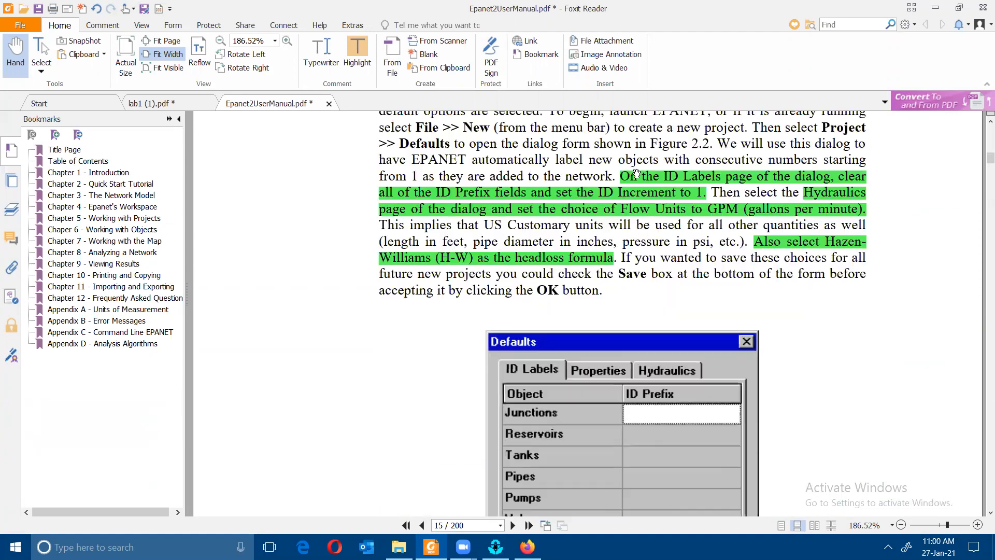
pyautogui.scroll(5, 636, 173)
pyautogui.scroll(15, 635, 174)
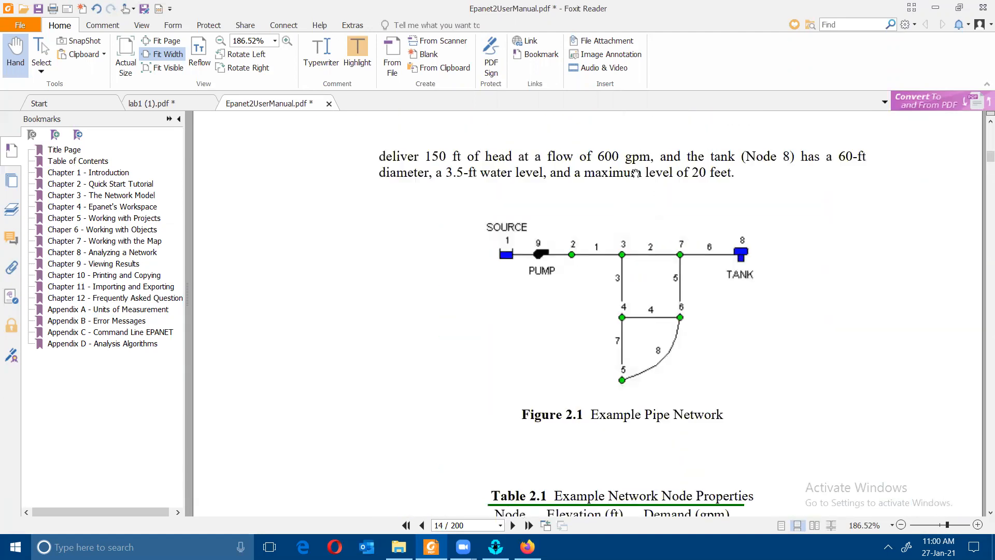
pyautogui.scroll(1, 624, 176)
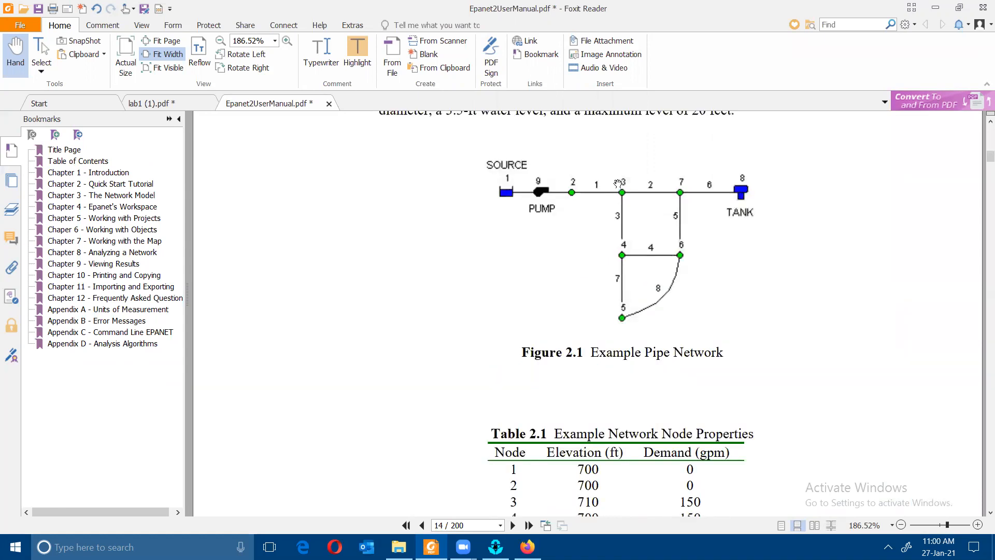
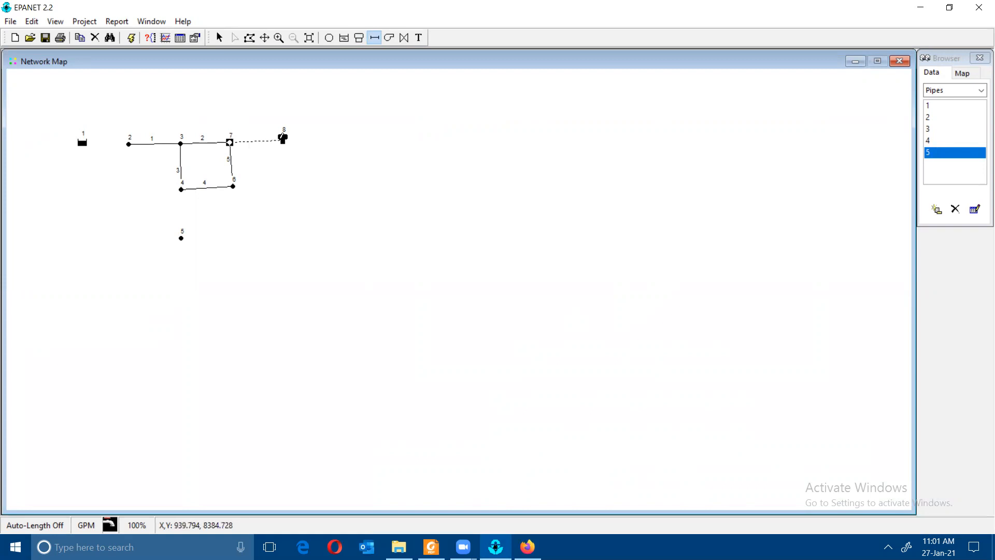
# - Finish pipe 6 at tank 8 and compare the map with the manual's example network figure
pyautogui.click(282, 139)
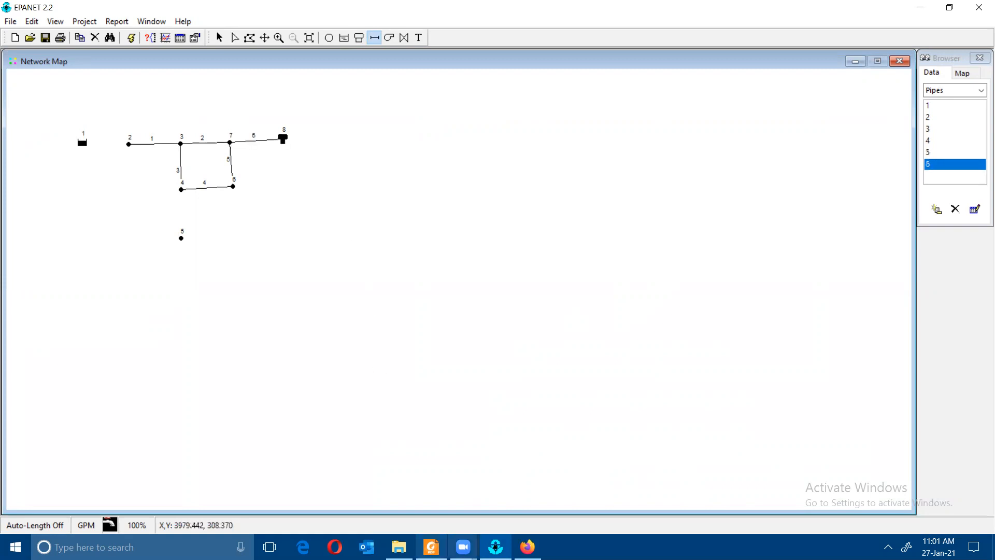
pyautogui.click(431, 546)
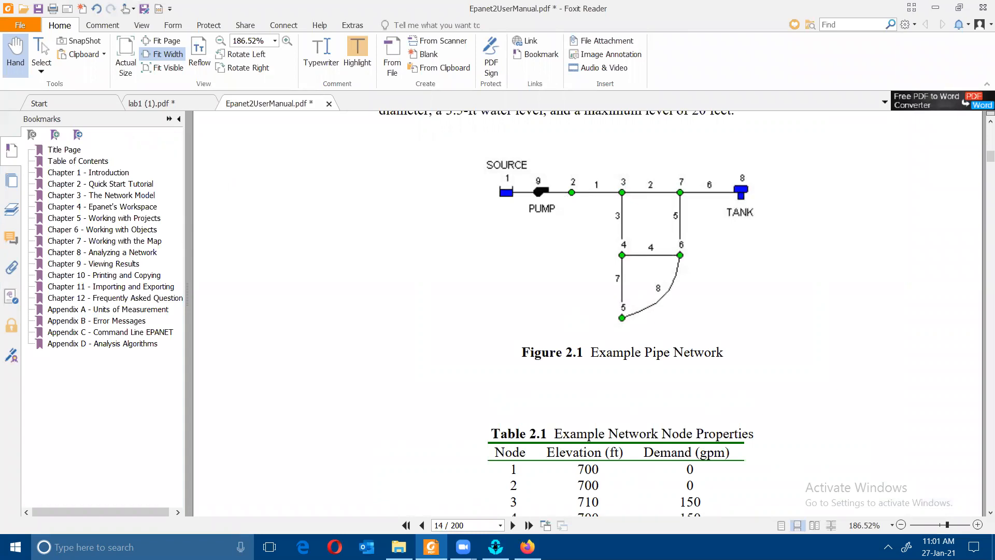
pyautogui.hotkey('alt', 'Tab')
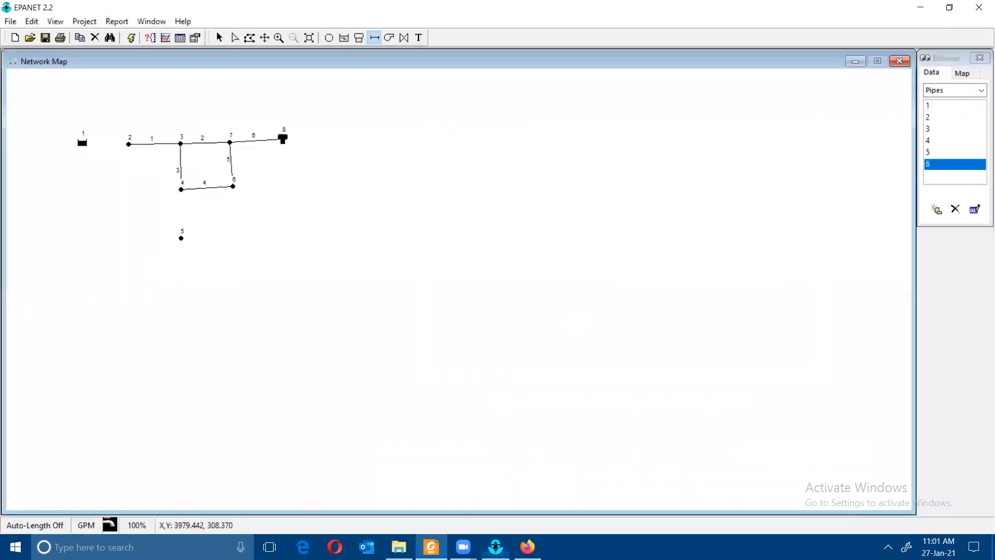
# - Start a new pipe from node 4 through node 5, adding bend points toward node 6
pyautogui.click(181, 188)
pyautogui.click(181, 237)
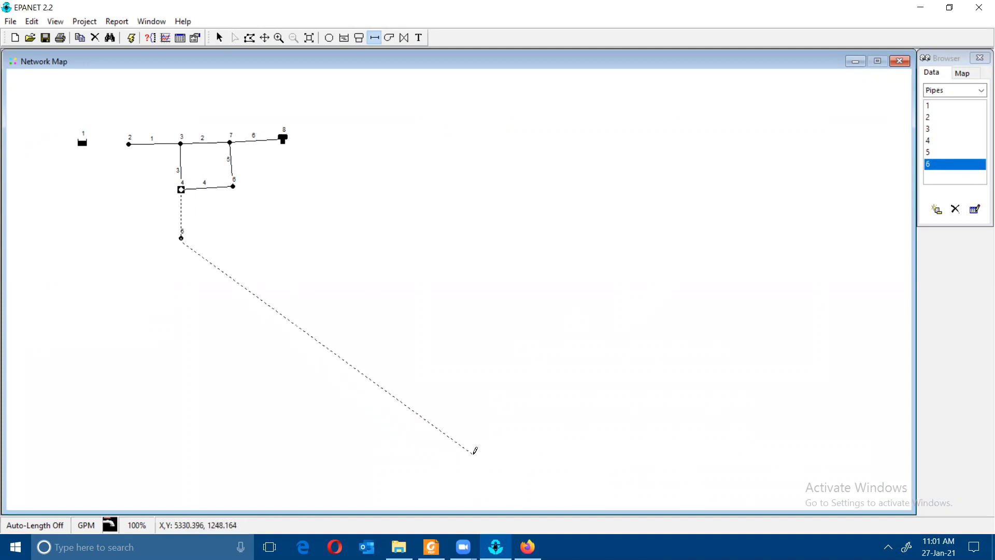
pyautogui.click(431, 547)
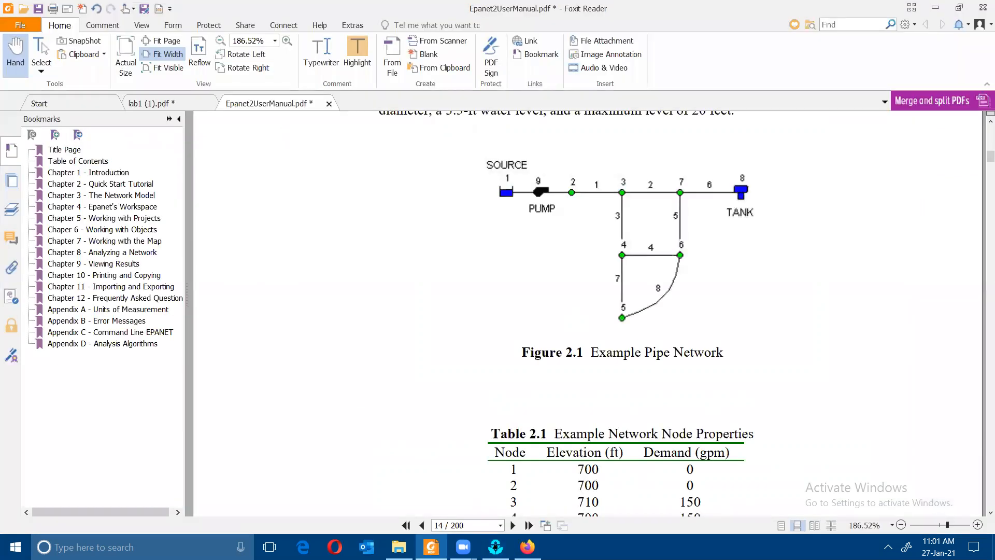
pyautogui.click(495, 547)
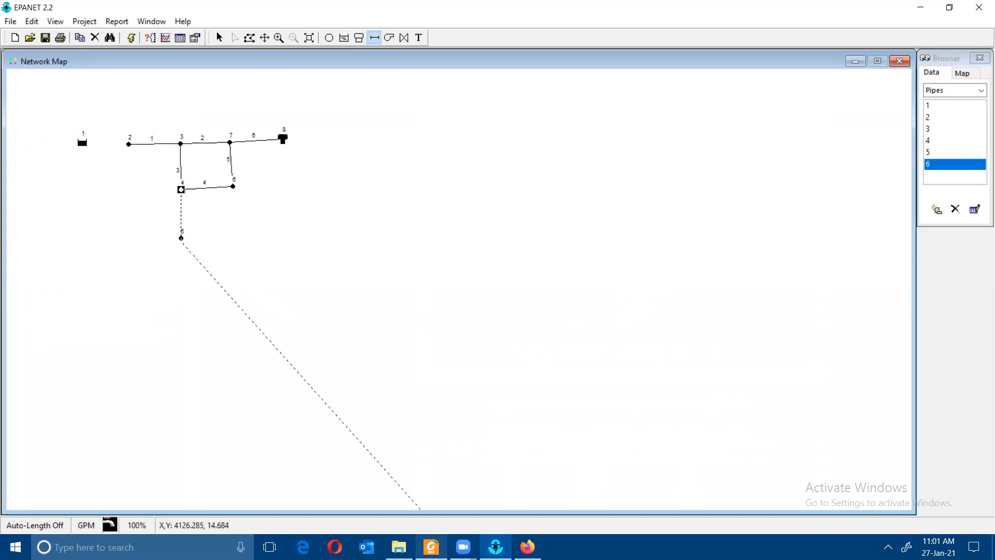
pyautogui.click(431, 546)
pyautogui.click(496, 546)
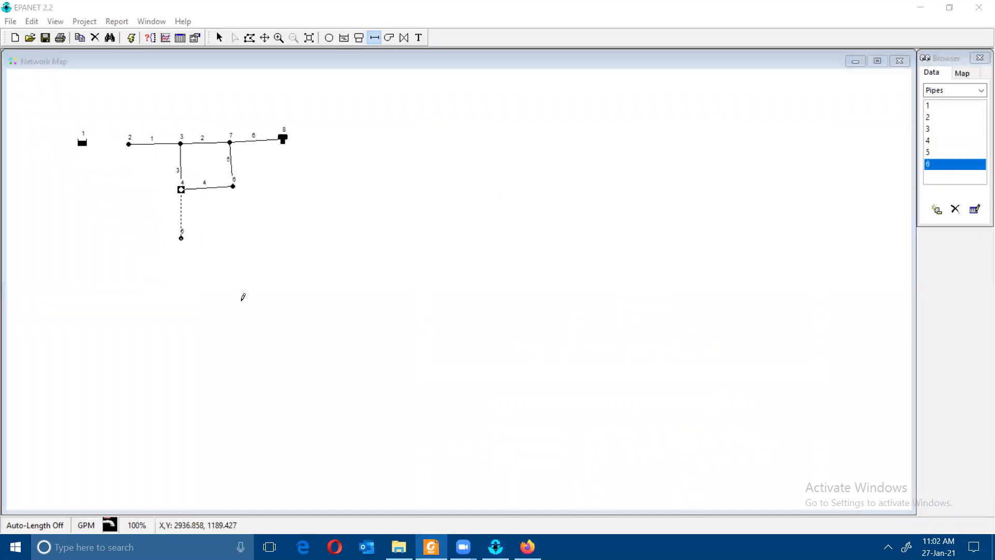
pyautogui.click(203, 233)
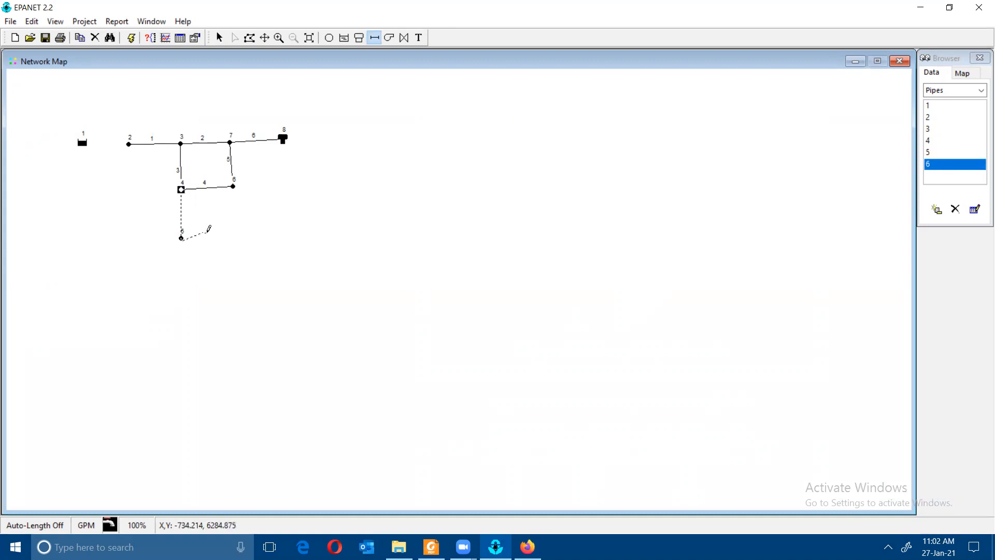
pyautogui.click(225, 217)
# - Cancel the faulty pipe and draw pipe 7 from junction 4 to junction 5
pyautogui.click(234, 185)
pyautogui.press('Escape')
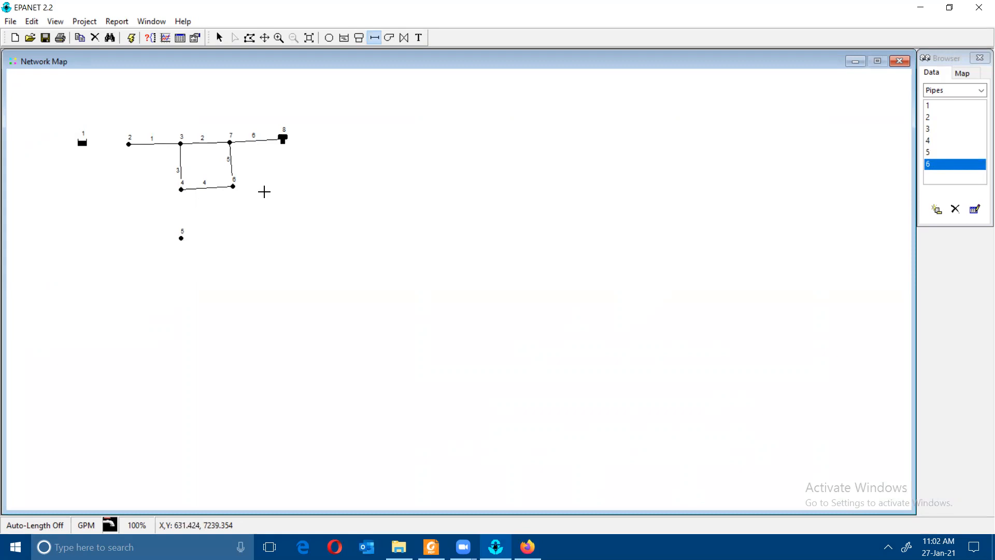
pyautogui.click(181, 190)
pyautogui.click(180, 239)
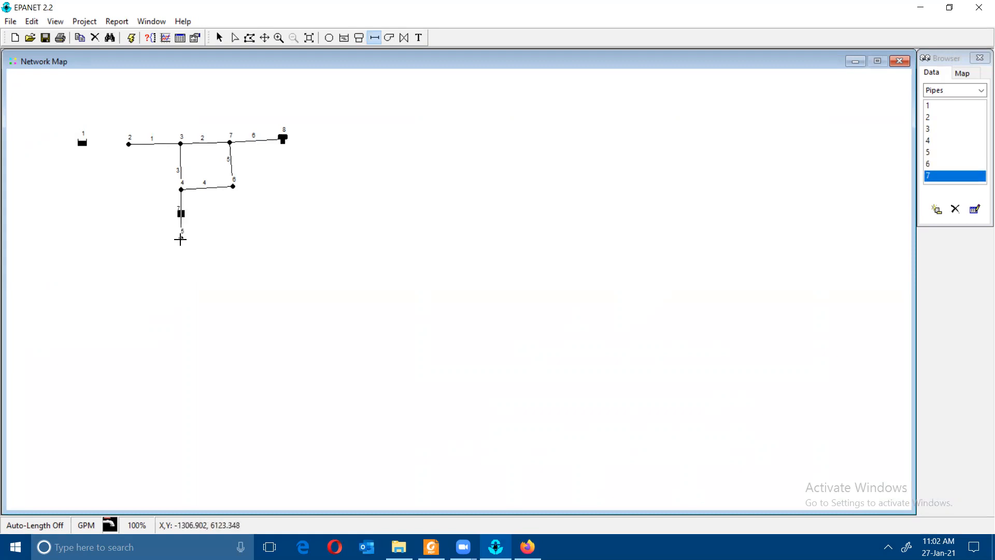
# - Draw curved pipe 8 from junction 5 through two bend points to junction 6
pyautogui.click(181, 238)
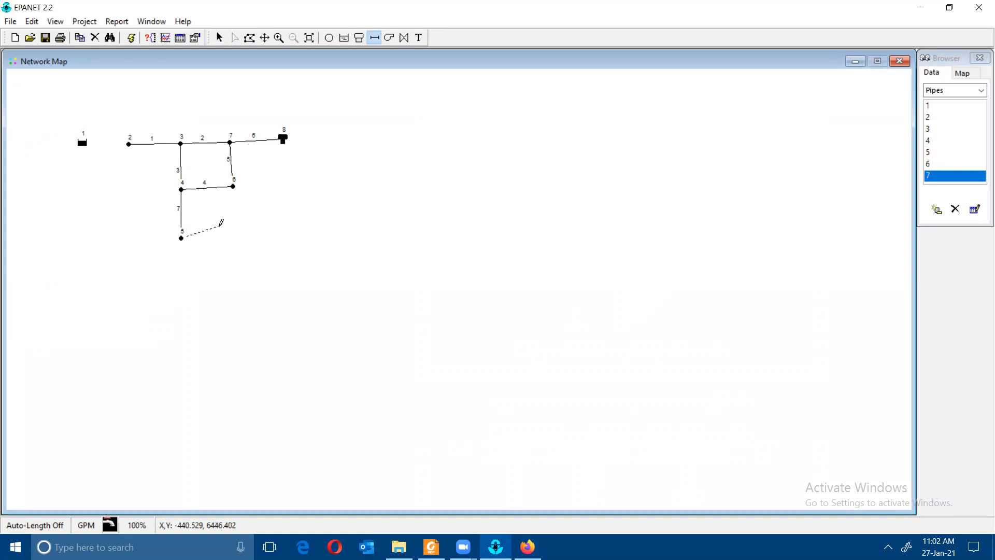
pyautogui.click(431, 547)
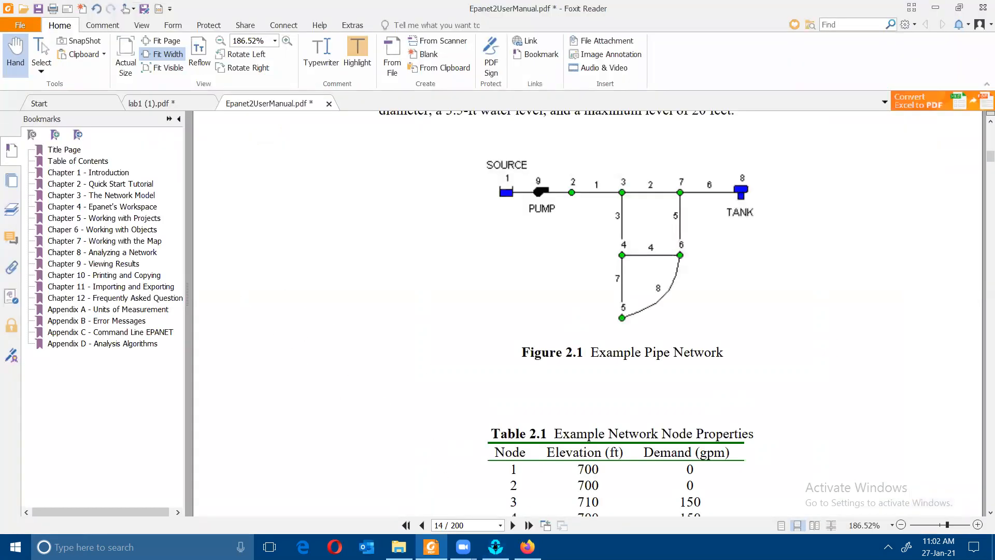
pyautogui.click(496, 547)
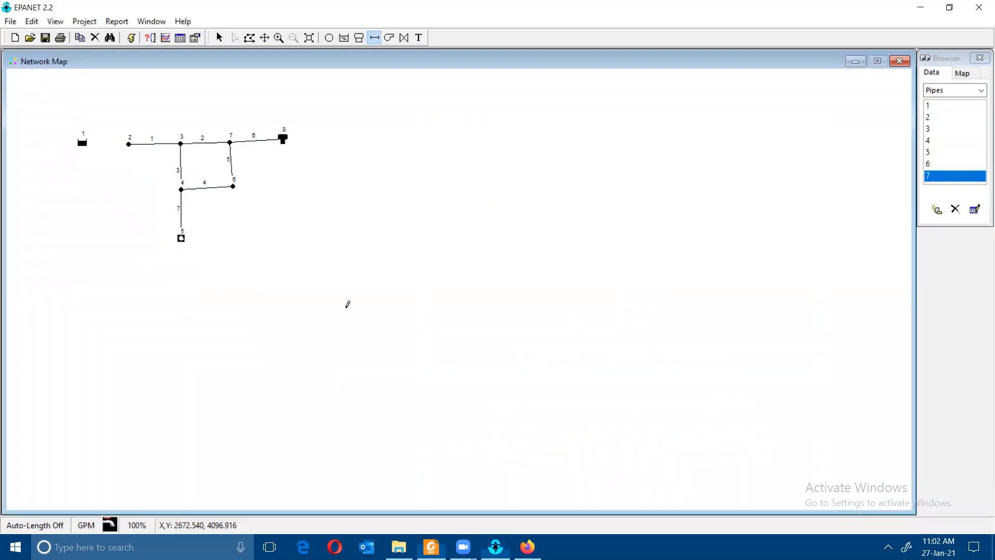
pyautogui.click(210, 225)
pyautogui.click(225, 211)
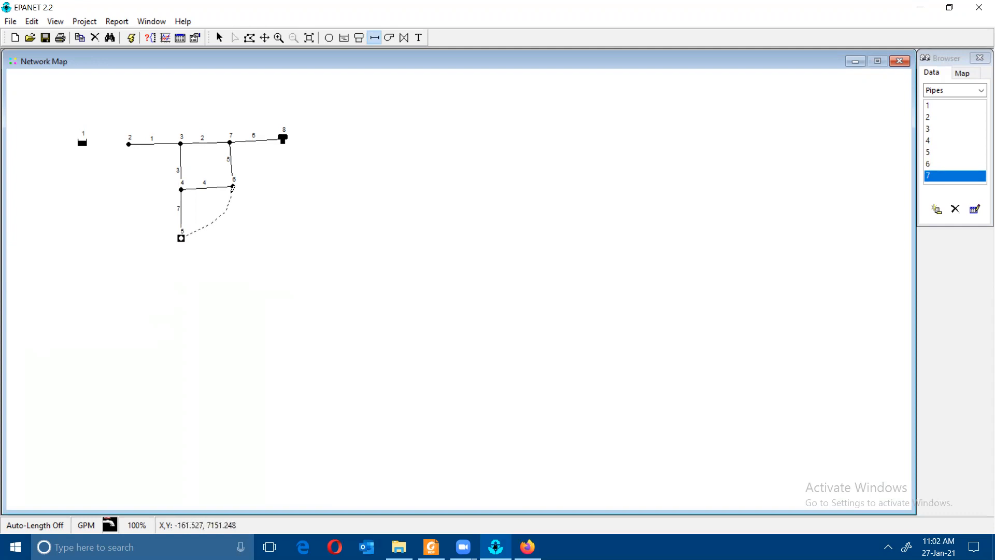
pyautogui.click(233, 188)
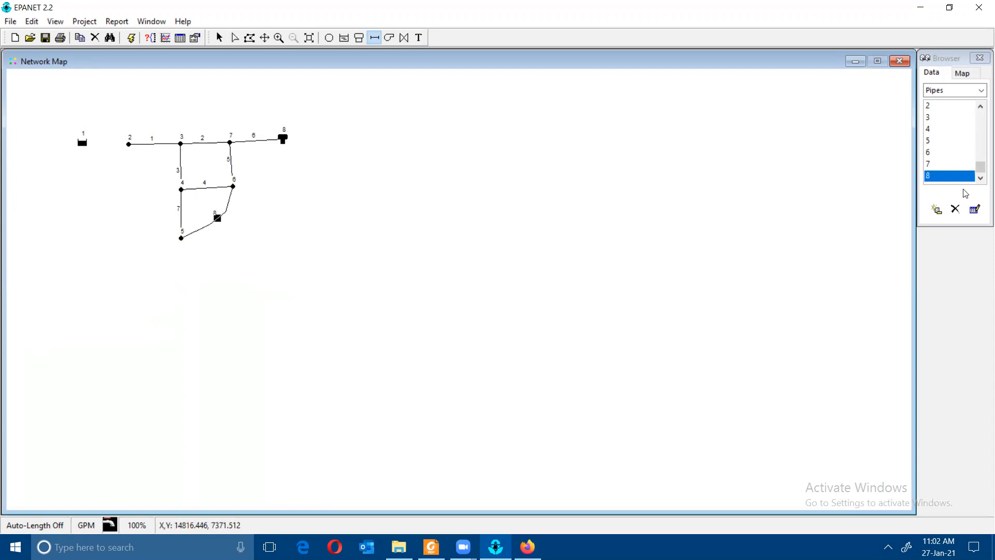
pyautogui.click(930, 176)
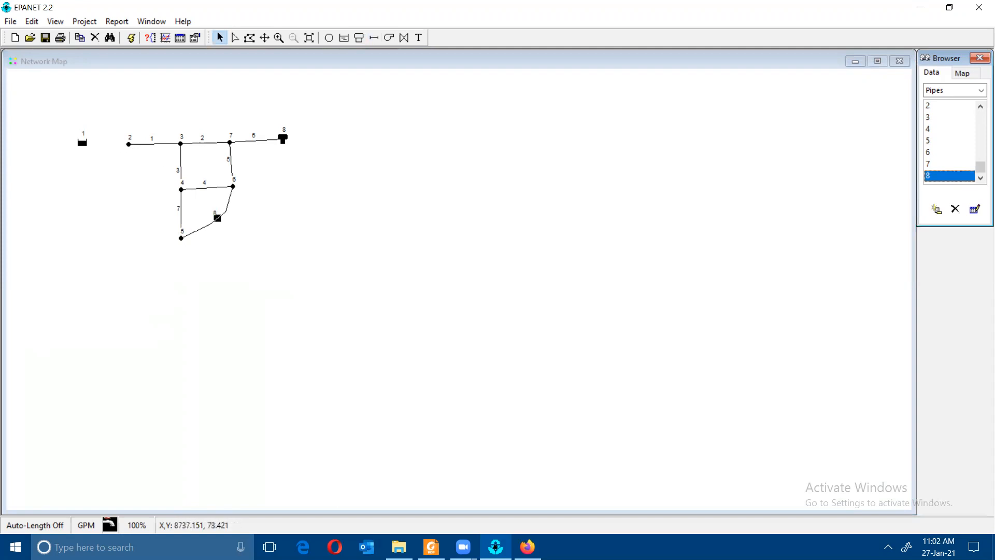
pyautogui.click(431, 546)
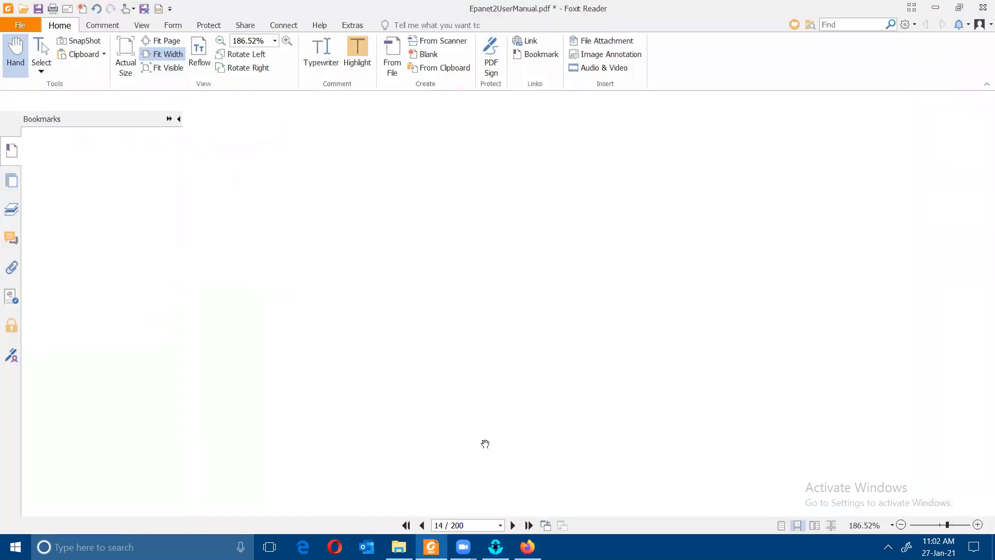
# - Scroll the manual to page 17's instructions for adding the pump and labels
pyautogui.scroll(-20, 612, 296)
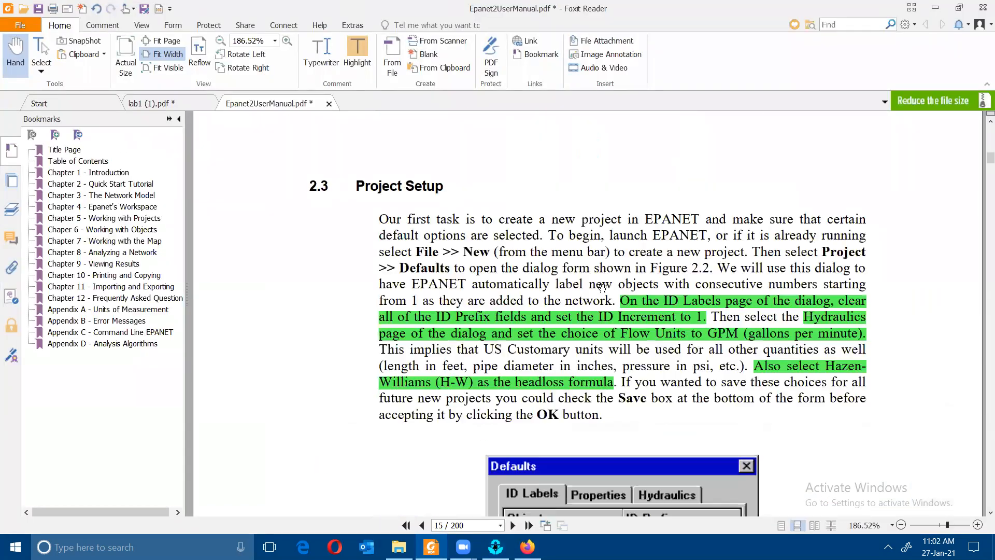
pyautogui.scroll(-20, 603, 294)
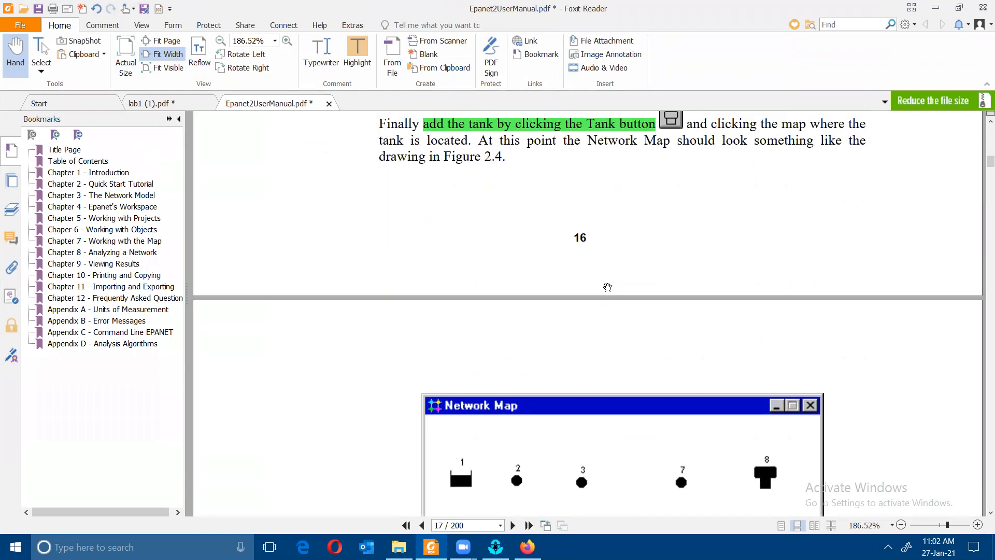
pyautogui.scroll(2, 612, 284)
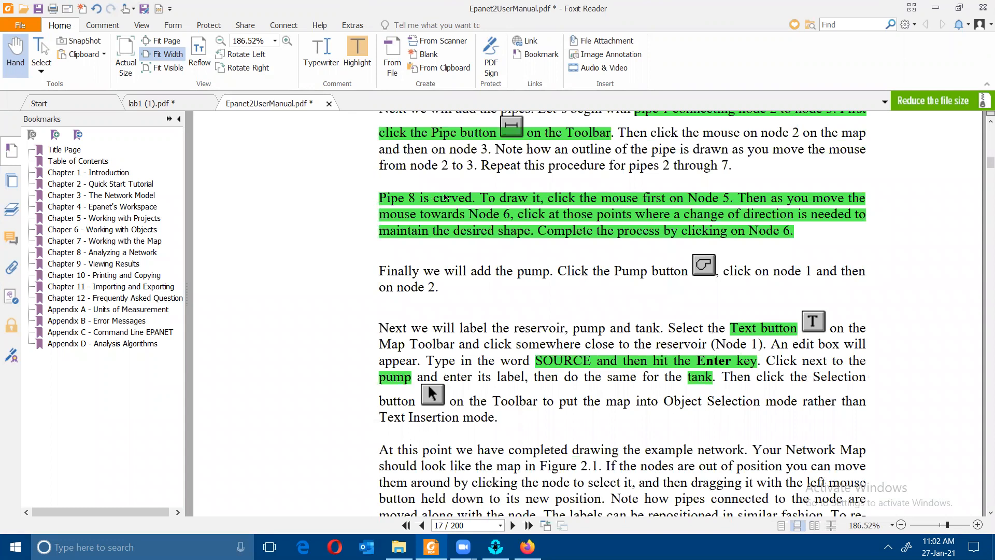
pyautogui.scroll(-4, 446, 197)
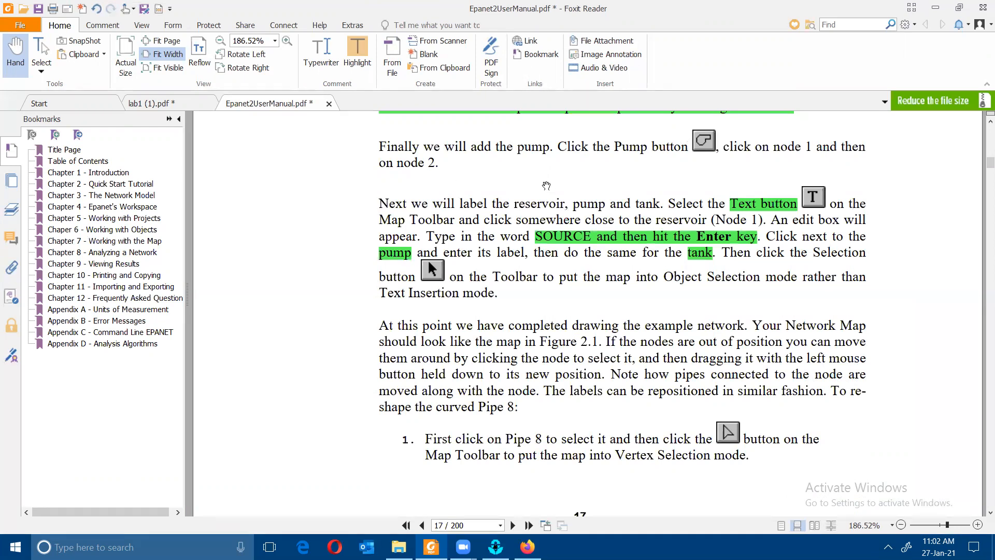
pyautogui.click(496, 547)
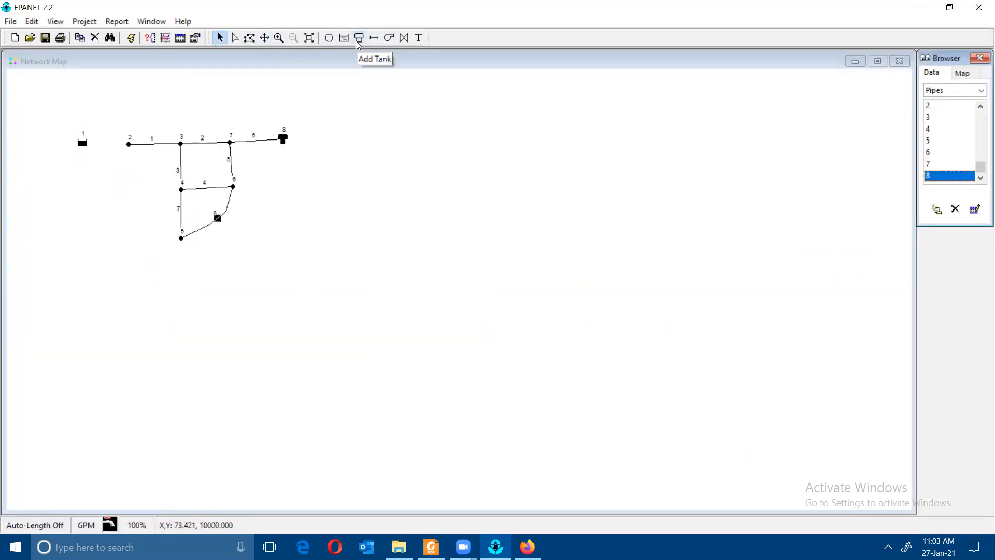
# - Add pump 9 linking source node 1 to junction 2
pyautogui.click(388, 38)
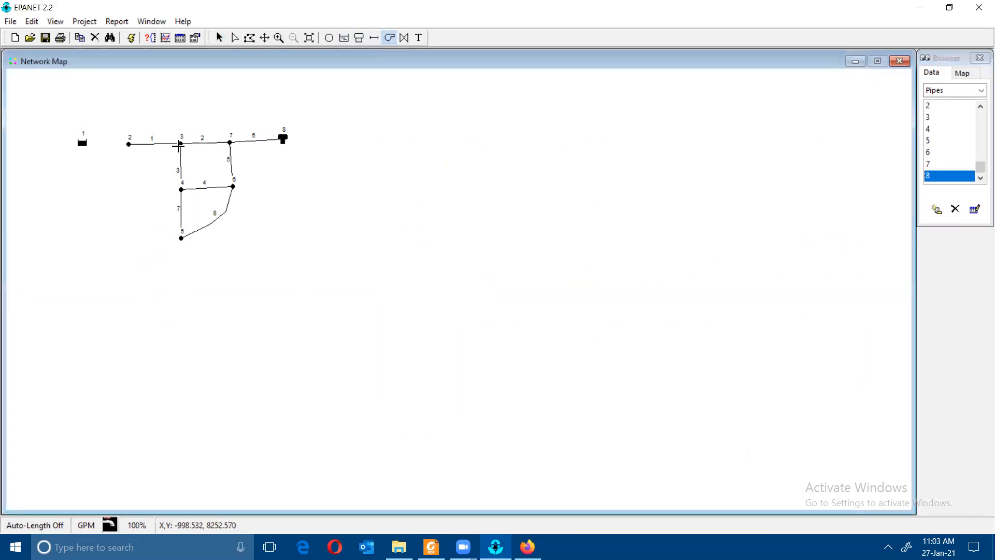
pyautogui.click(82, 141)
pyautogui.click(129, 143)
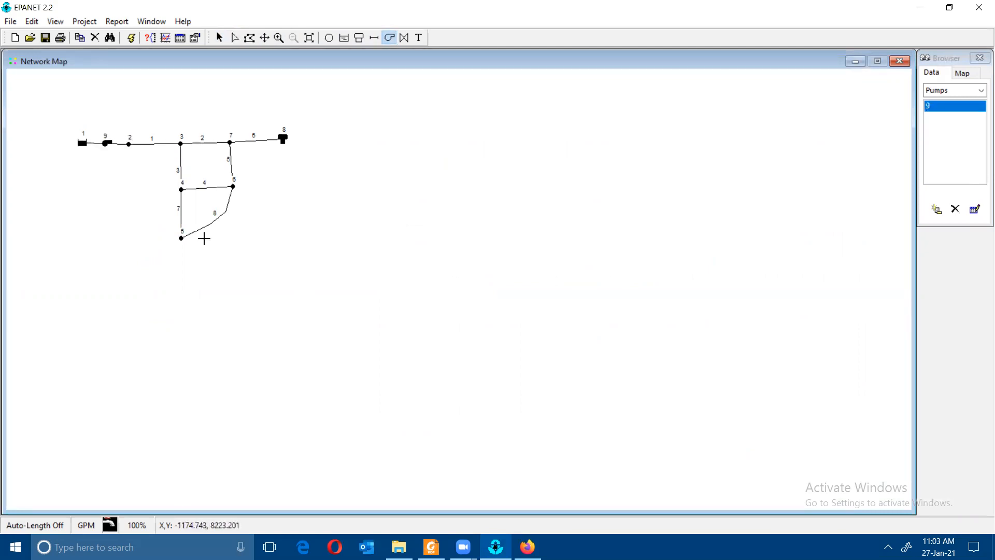
# - Check the manual's next instructions on labelling the map
pyautogui.click(527, 547)
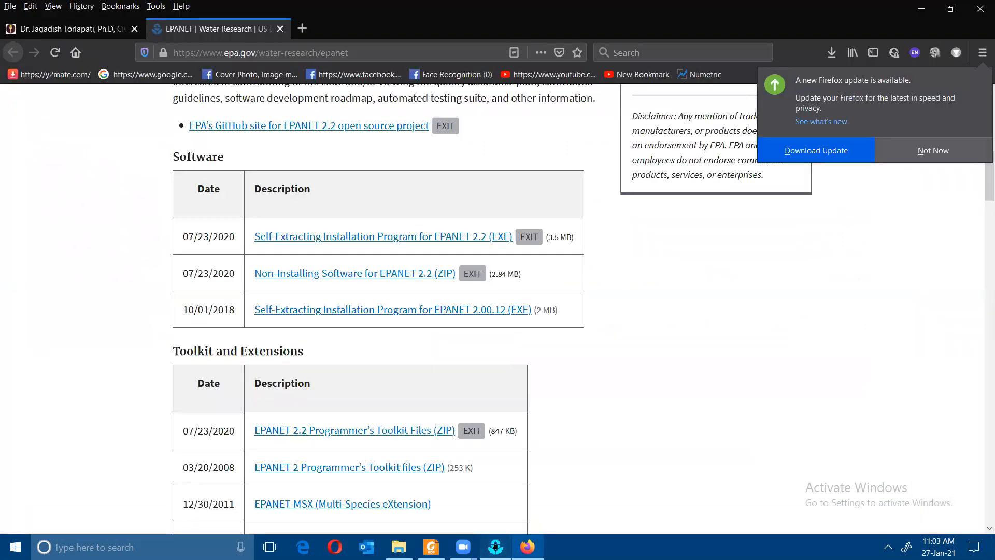
pyautogui.click(527, 546)
pyautogui.click(431, 547)
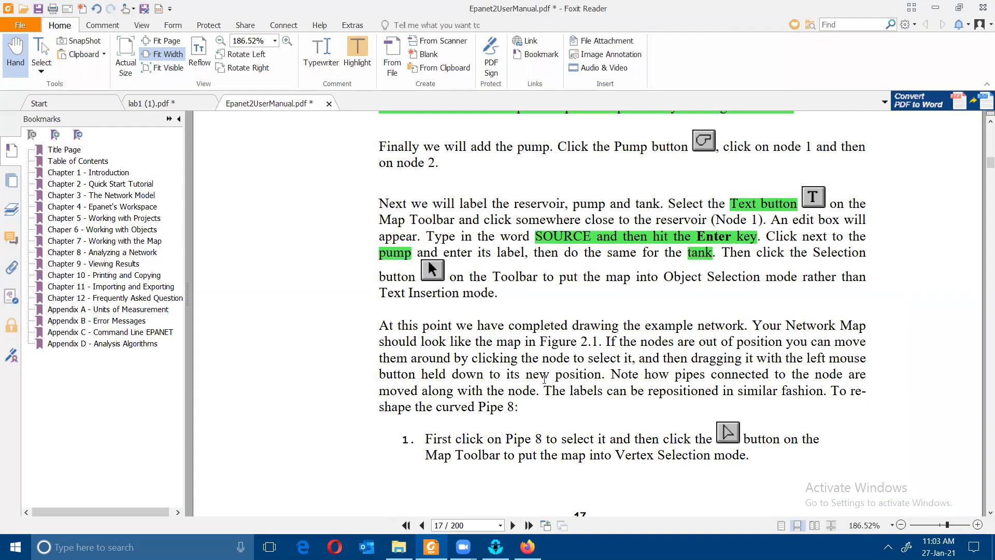
pyautogui.scroll(-10, 539, 360)
pyautogui.scroll(10, 537, 349)
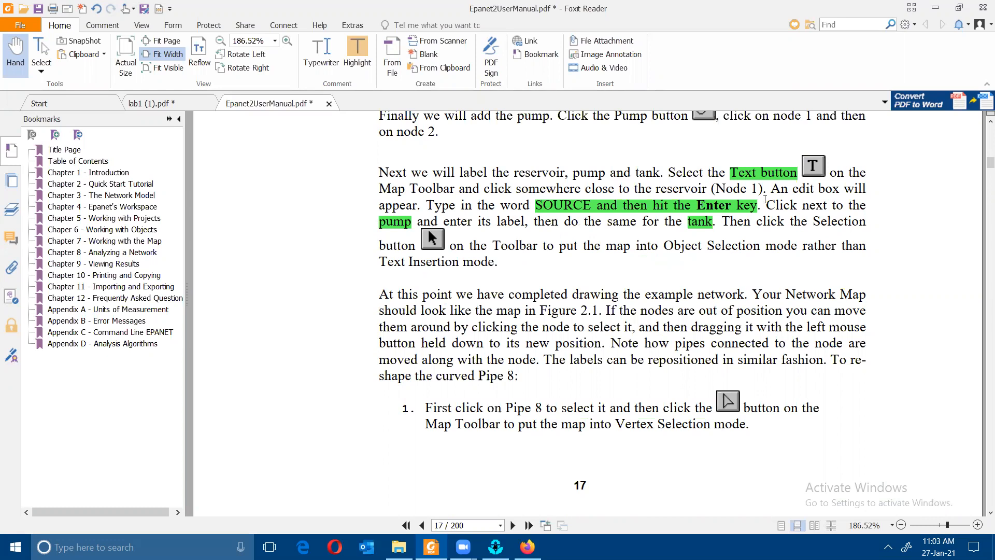
pyautogui.click(495, 547)
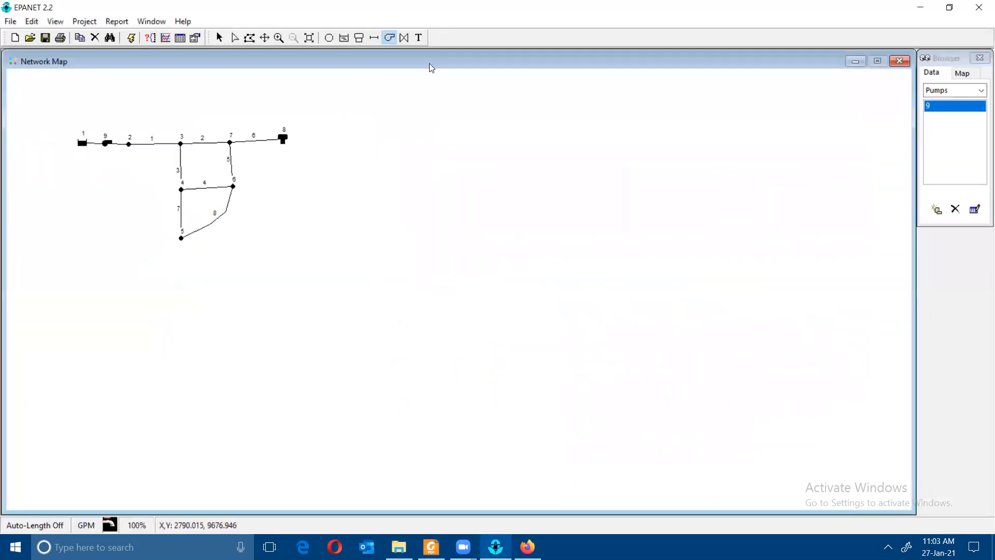
# - Add the text labels Source, Pump and Tank beside node 1, pump 9 and tank 8
pyautogui.click(418, 37)
pyautogui.click(74, 121)
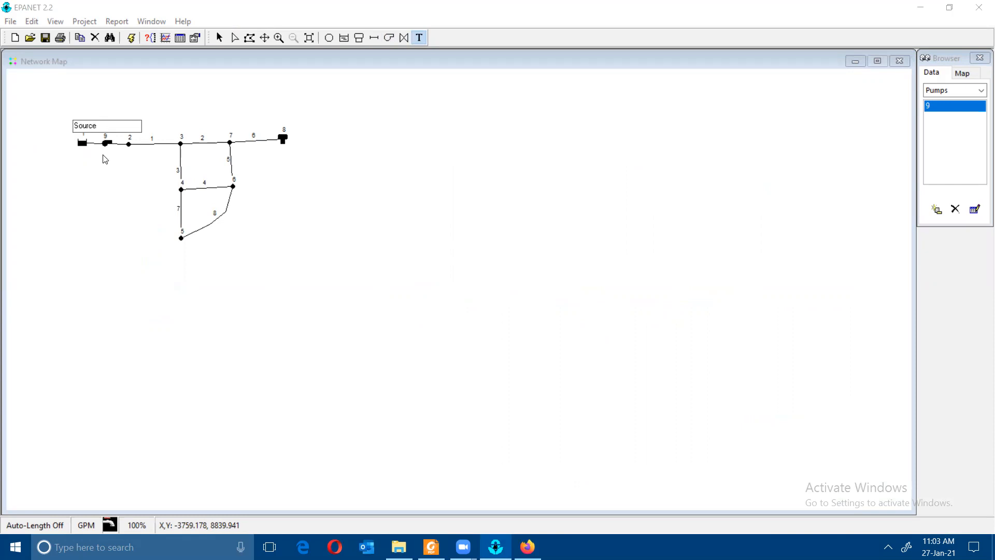
pyautogui.press('Return')
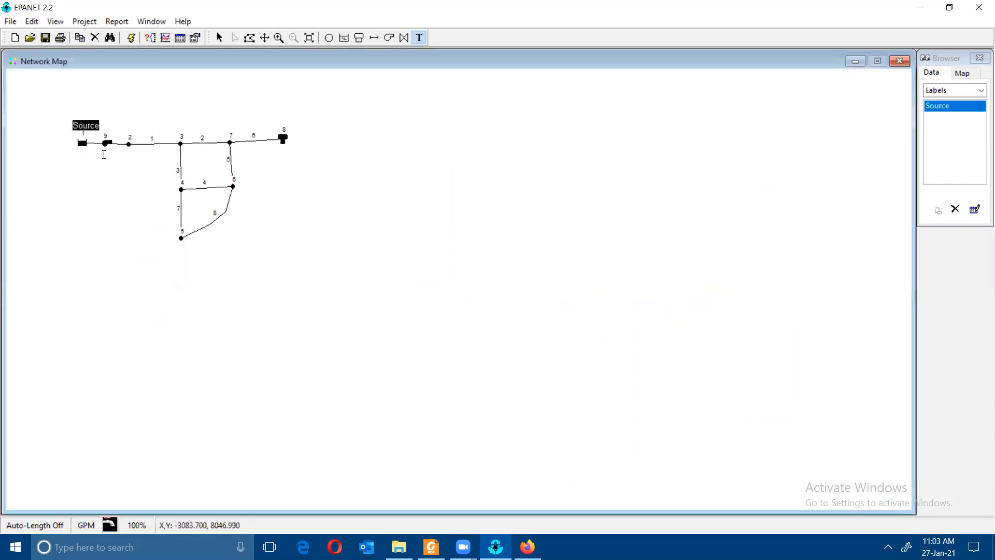
pyautogui.click(100, 158)
pyautogui.write('Pump')
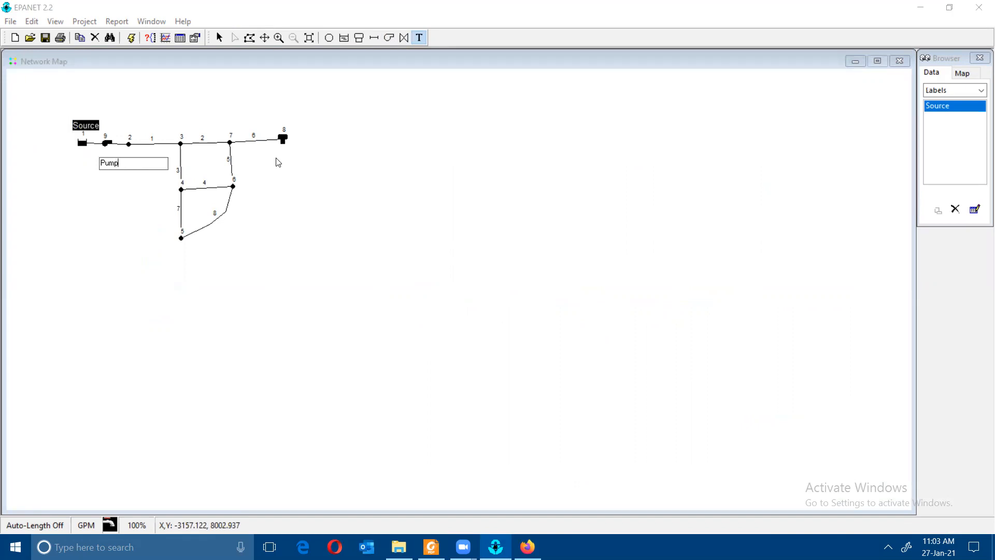
pyautogui.press('Return')
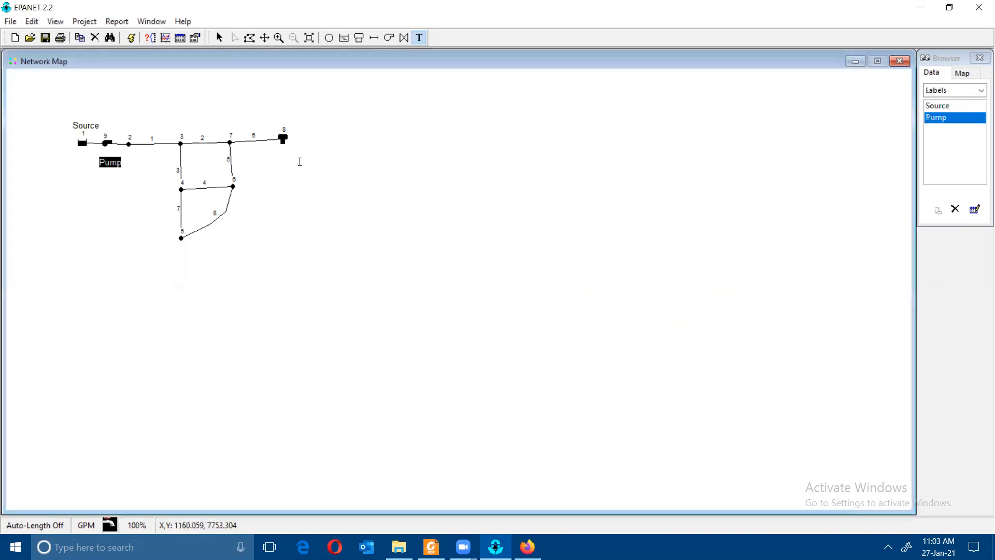
pyautogui.click(295, 149)
pyautogui.write('Tank')
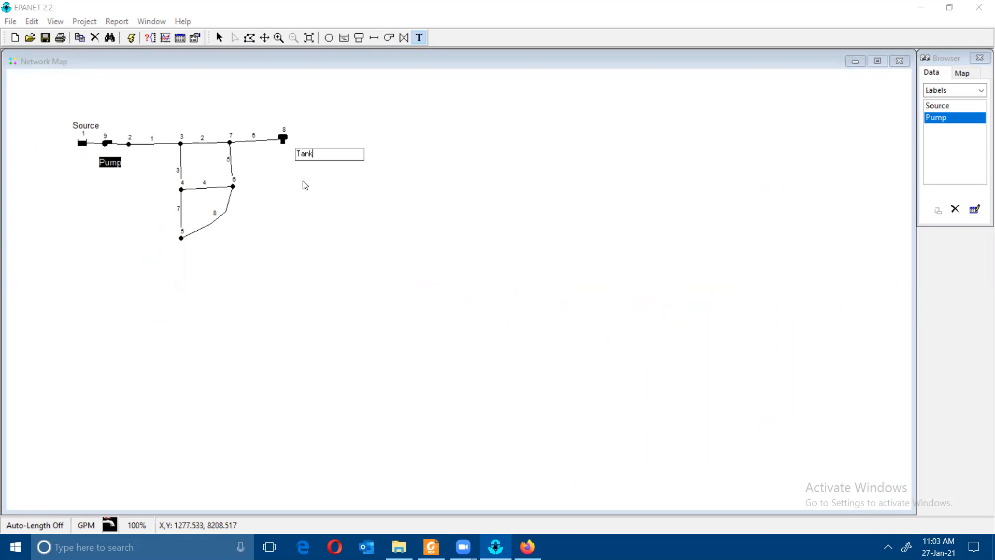
pyautogui.press('Return')
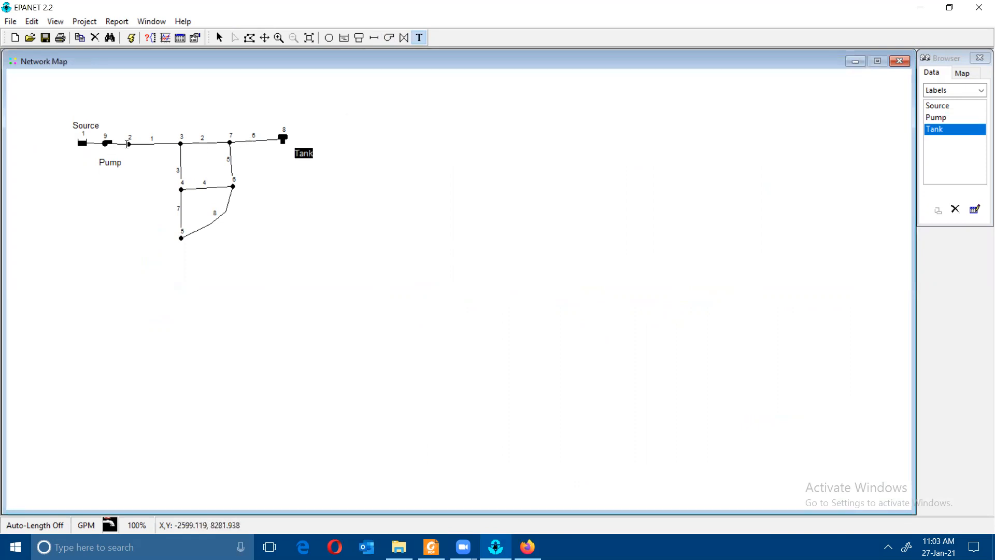
pyautogui.click(431, 547)
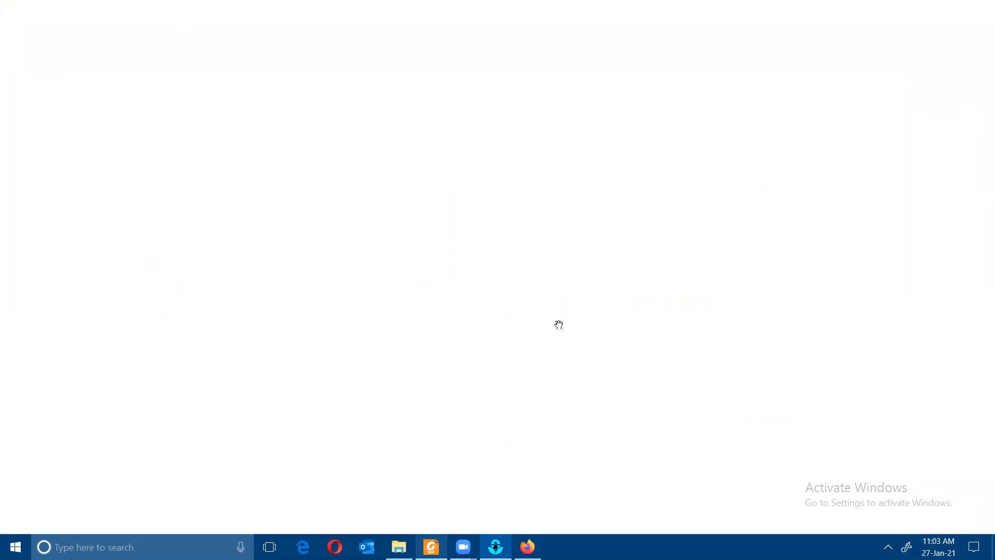
# - Scroll the manual back to Table 2.1's example node properties
pyautogui.scroll(-8, 555, 322)
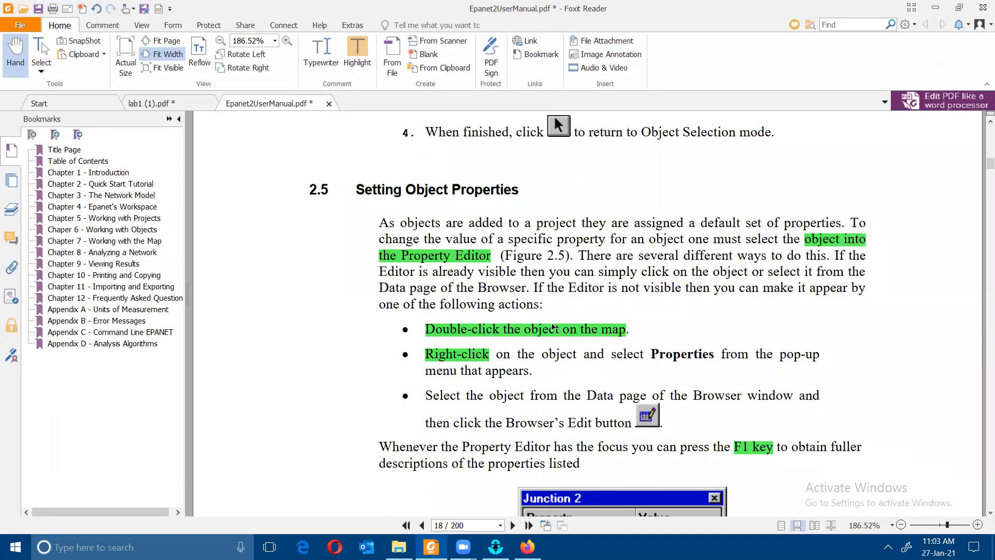
pyautogui.scroll(-4, 554, 325)
pyautogui.scroll(-2, 560, 327)
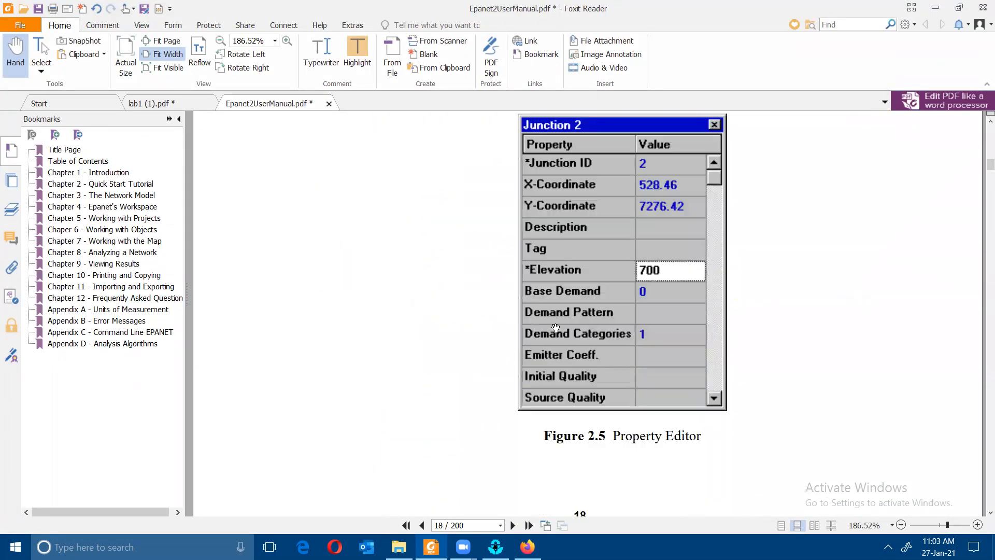
pyautogui.scroll(12, 463, 296)
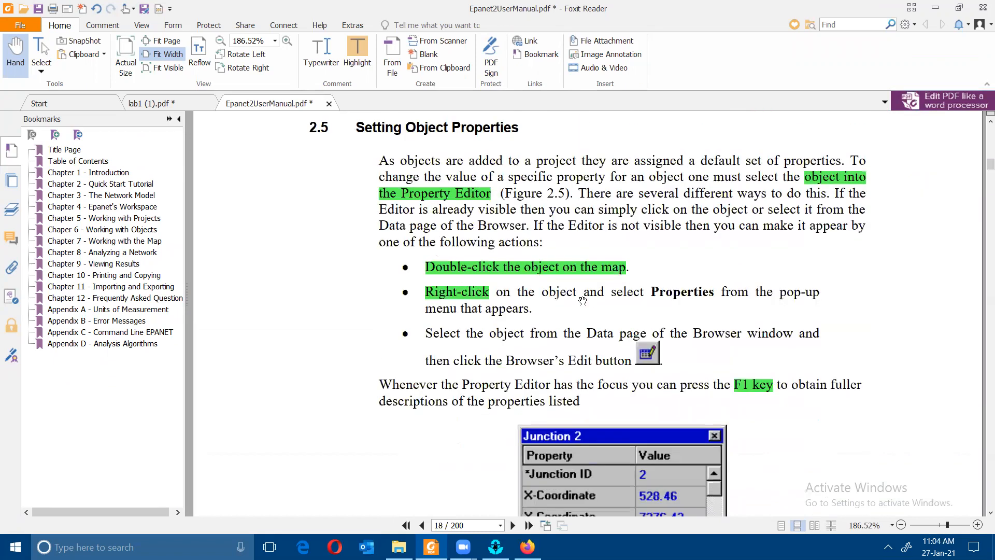
pyautogui.scroll(20, 571, 299)
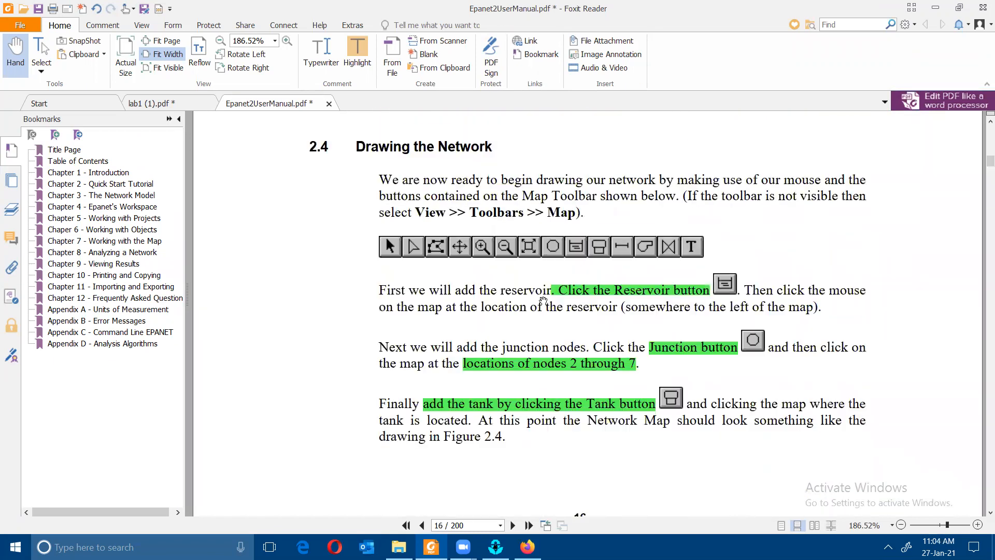
pyautogui.scroll(20, 531, 301)
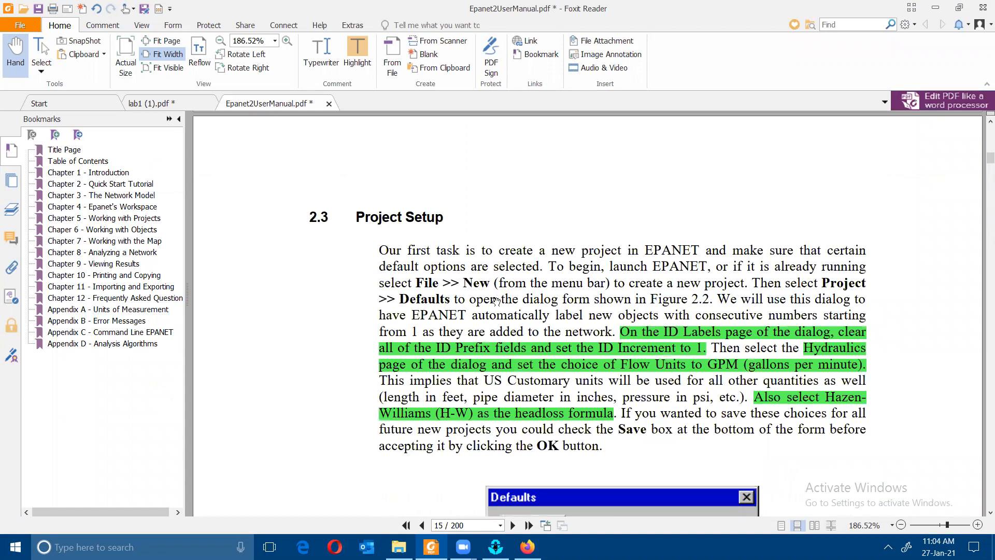
pyautogui.scroll(6, 496, 300)
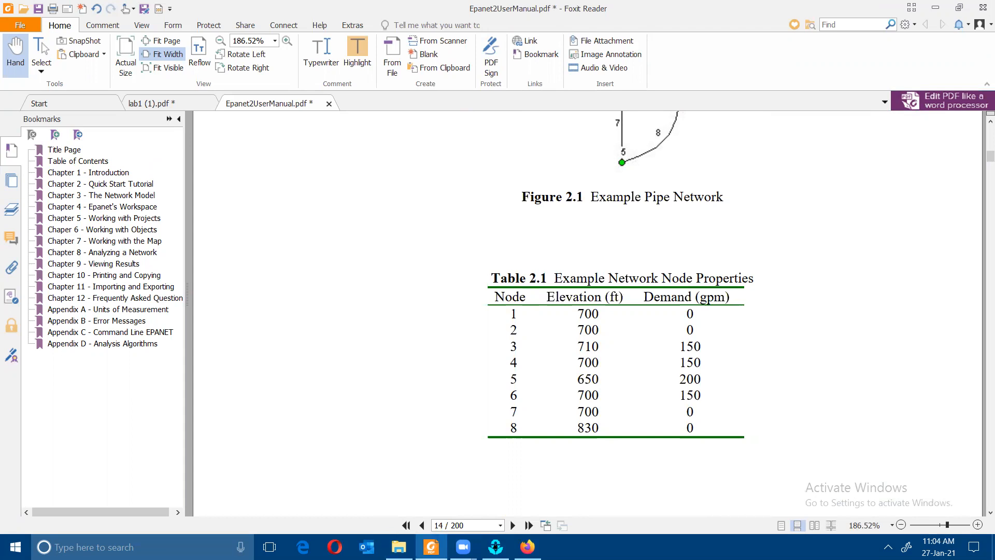
# - Open junction 2's property editor from the network map
pyautogui.click(495, 546)
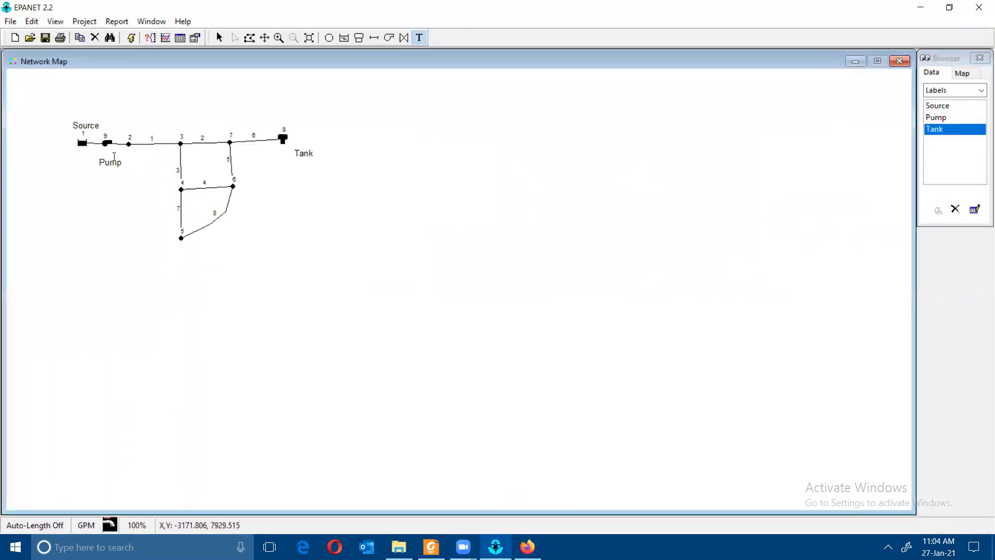
pyautogui.click(220, 37)
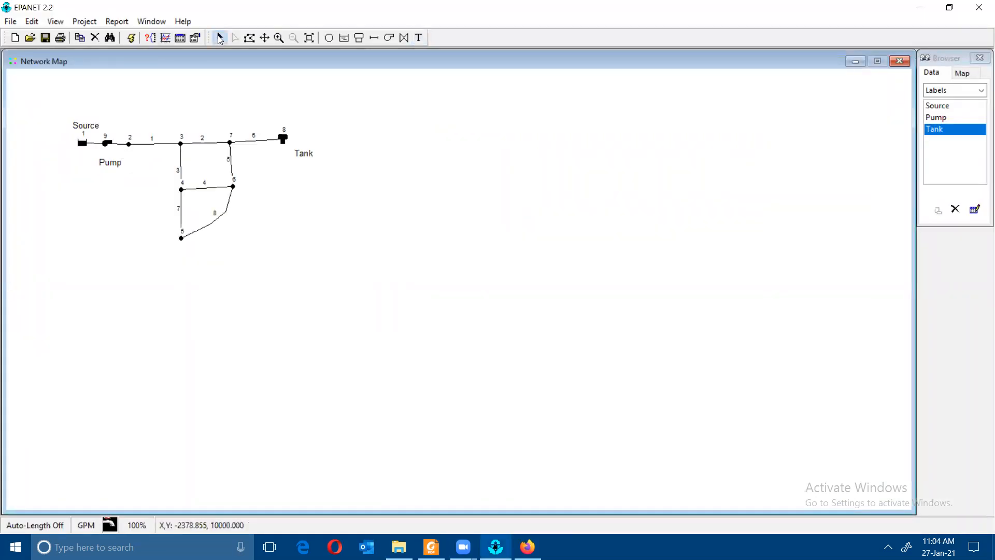
pyautogui.doubleClick(128, 144)
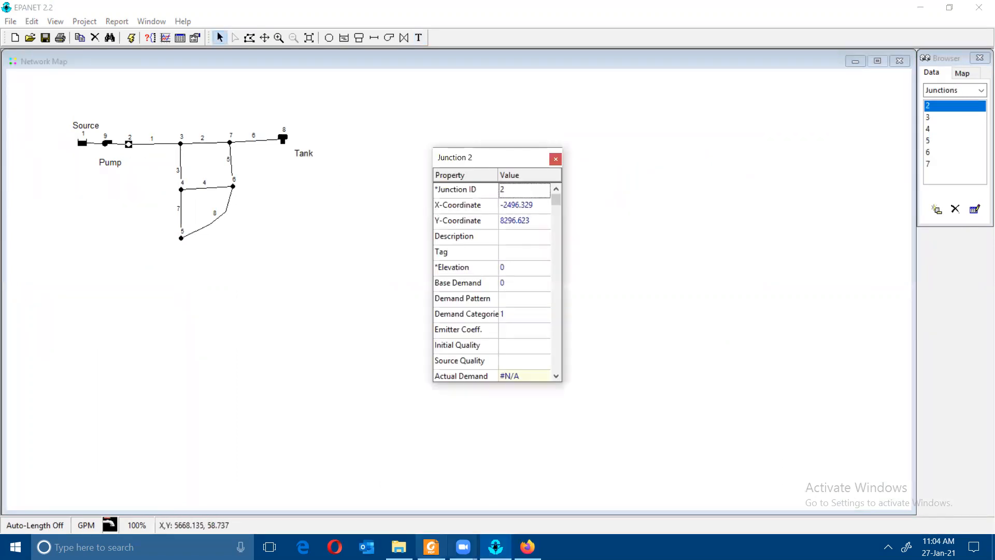
# - Set junction 2's elevation to 700 and reopen its properties to verify
pyautogui.click(431, 547)
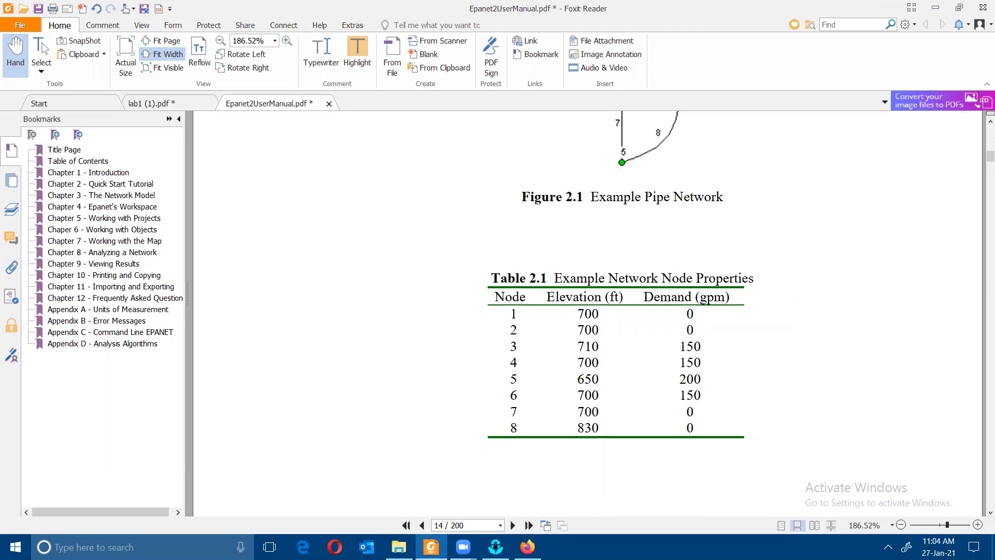
pyautogui.hotkey('alt', 'Tab')
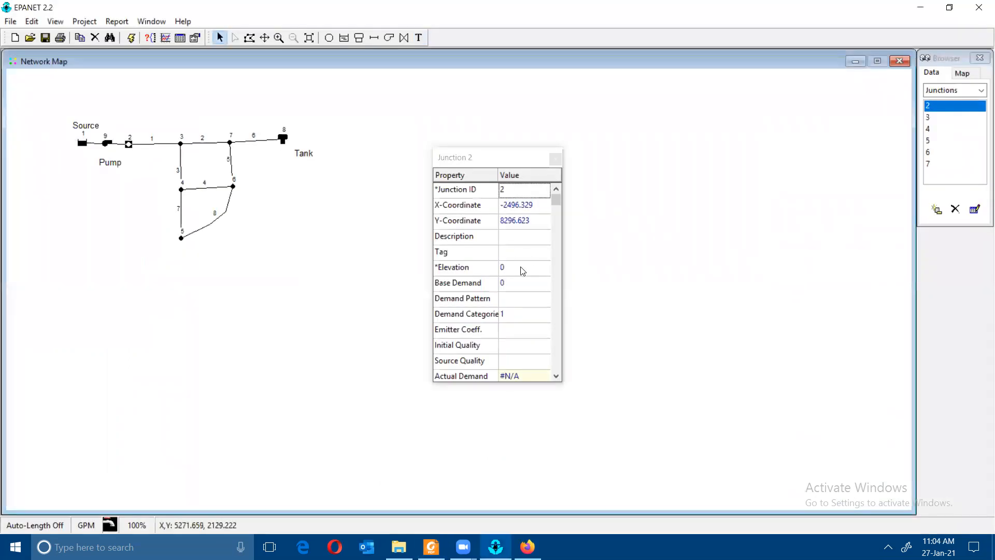
pyautogui.click(512, 268)
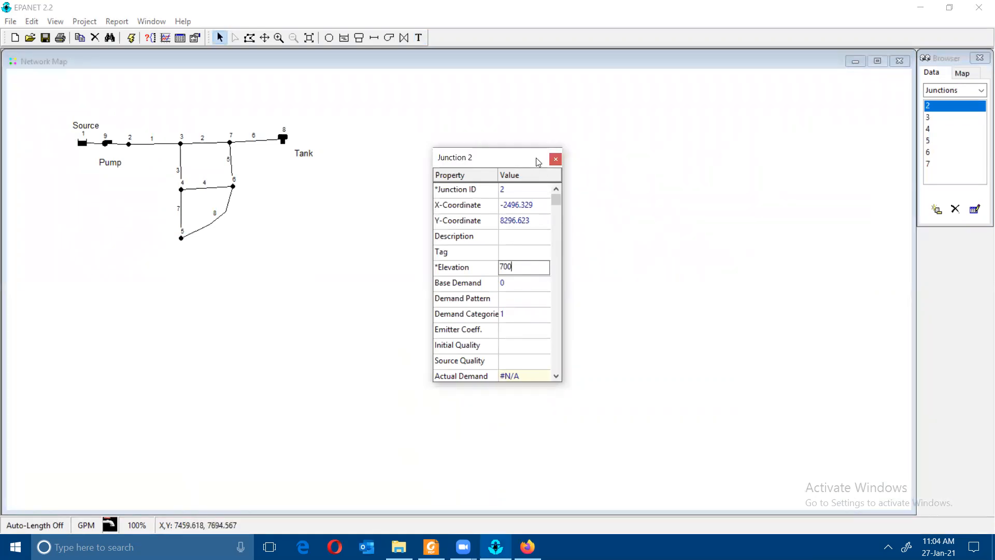
pyautogui.click(555, 160)
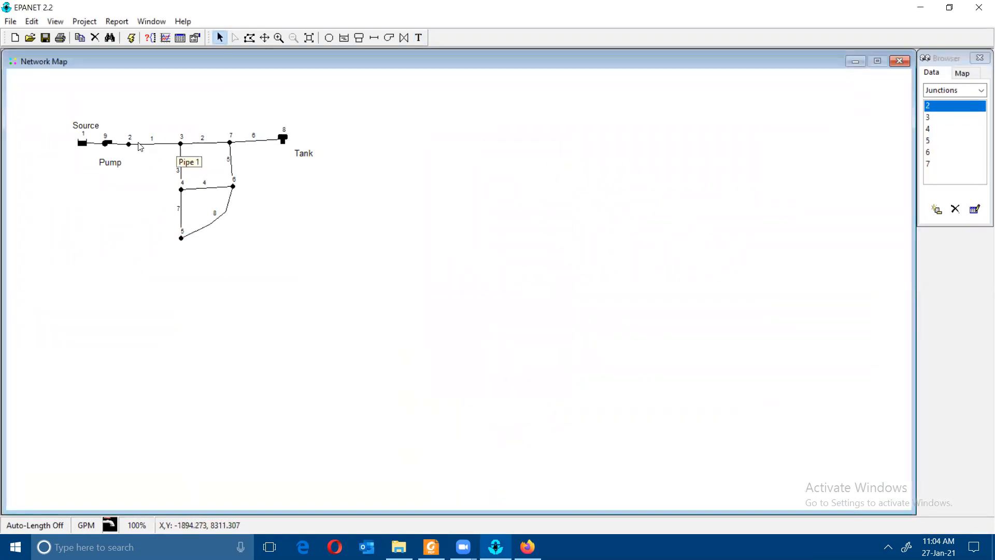
pyautogui.doubleClick(129, 144)
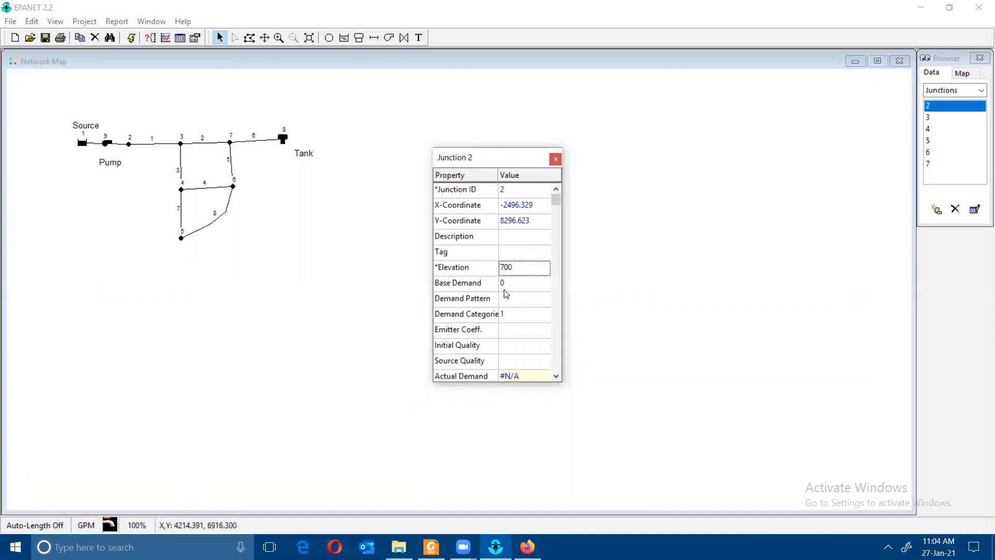
pyautogui.click(556, 159)
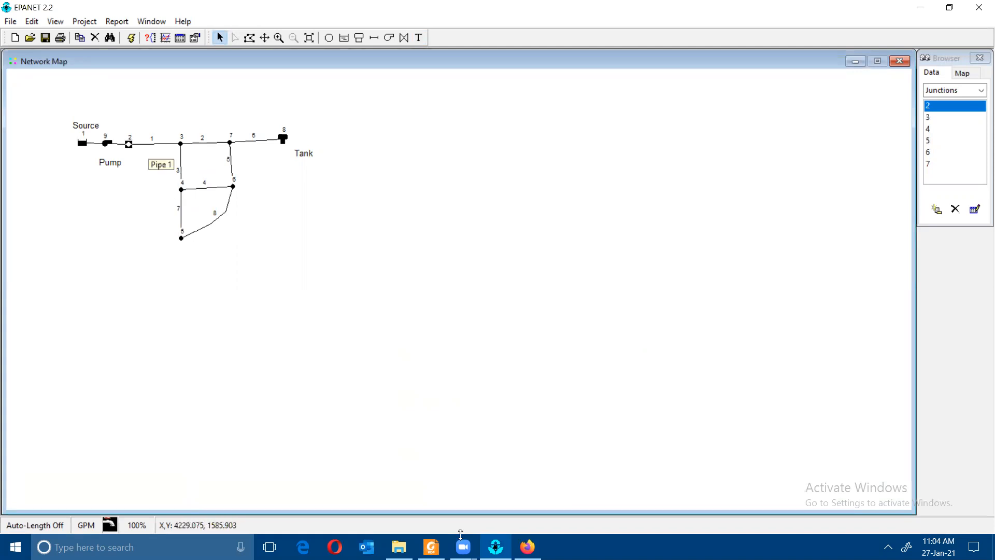
# - Look up Table 2.2's example pipe properties in the manual
pyautogui.click(431, 546)
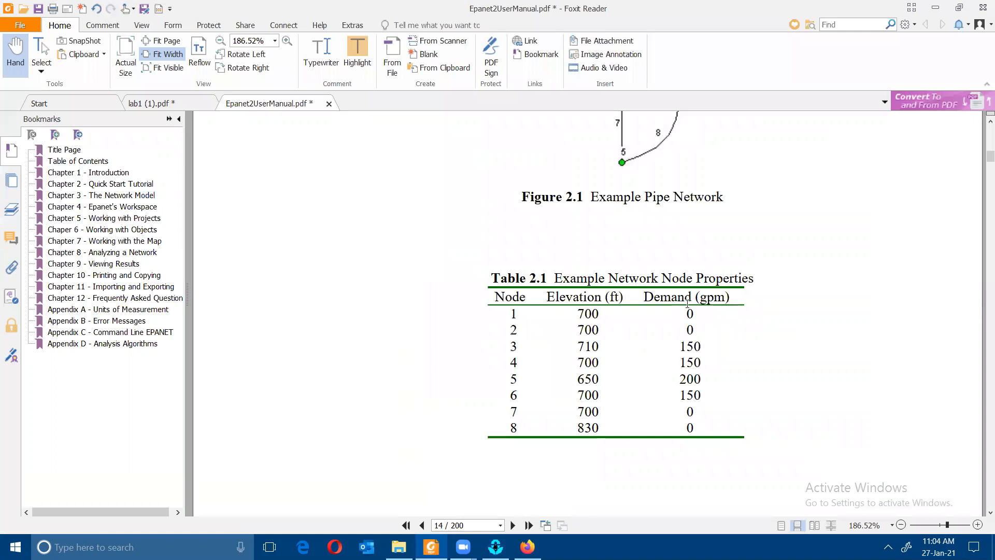
pyautogui.scroll(-10, 687, 303)
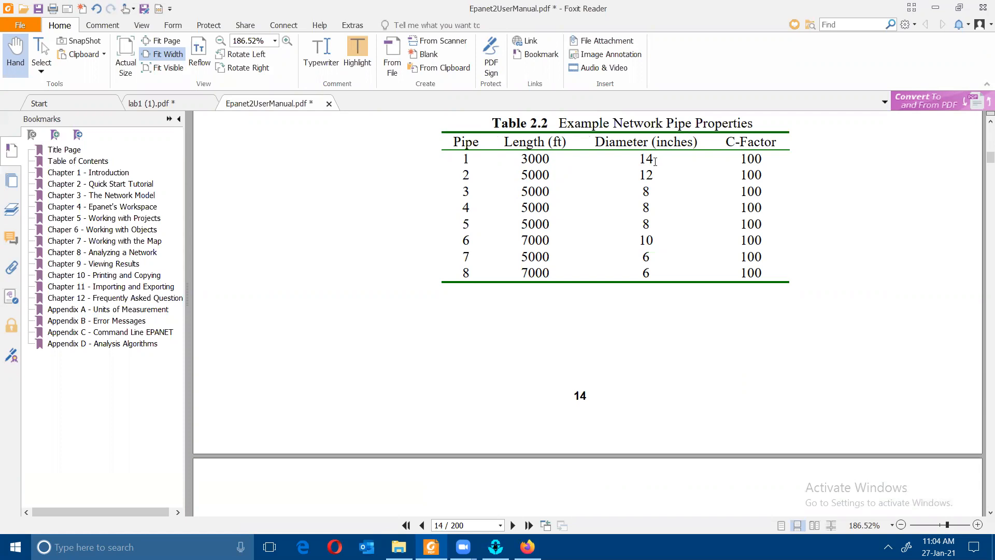
pyautogui.click(495, 547)
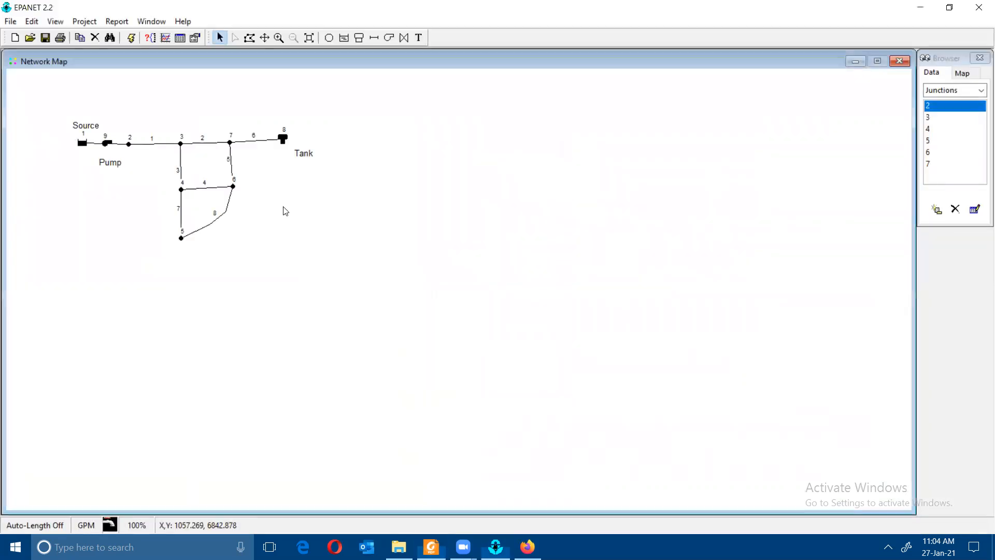
# - Open pipe 1's properties and set its length to 3000
pyautogui.doubleClick(166, 147)
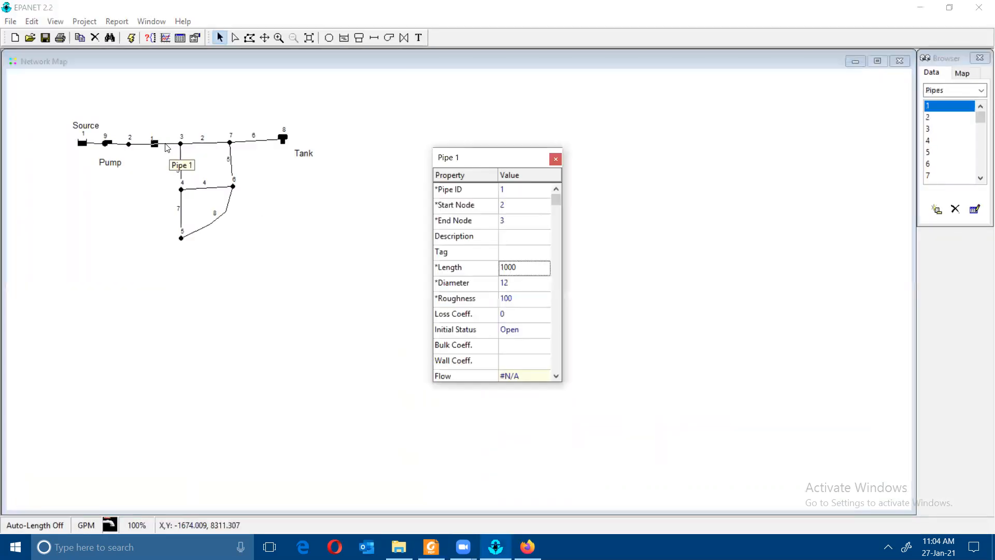
pyautogui.click(399, 546)
pyautogui.click(399, 547)
pyautogui.click(431, 547)
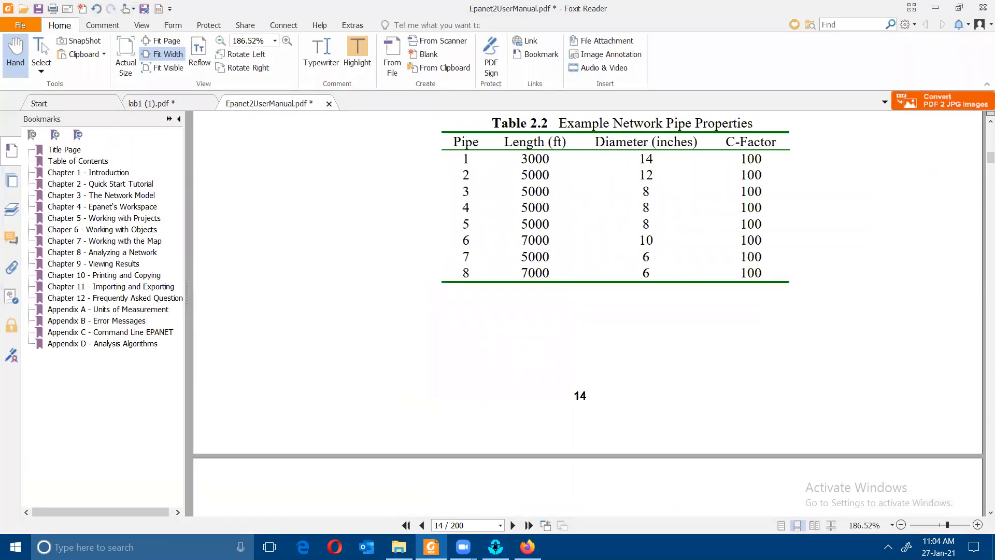
pyautogui.click(502, 266)
pyautogui.doubleClick(502, 265)
pyautogui.write('3000')
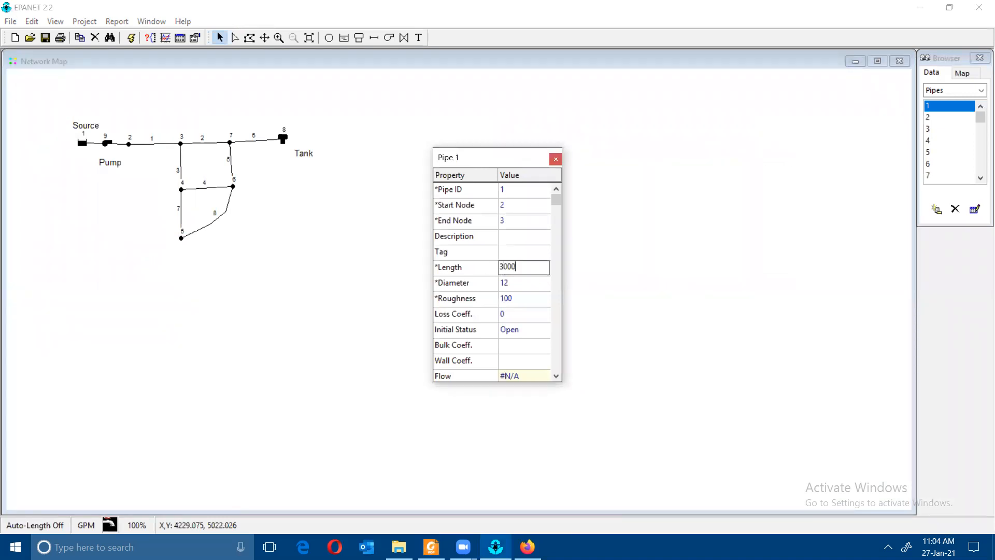
# - Set pipe 1's diameter to 14 and close its property editor
pyautogui.click(431, 546)
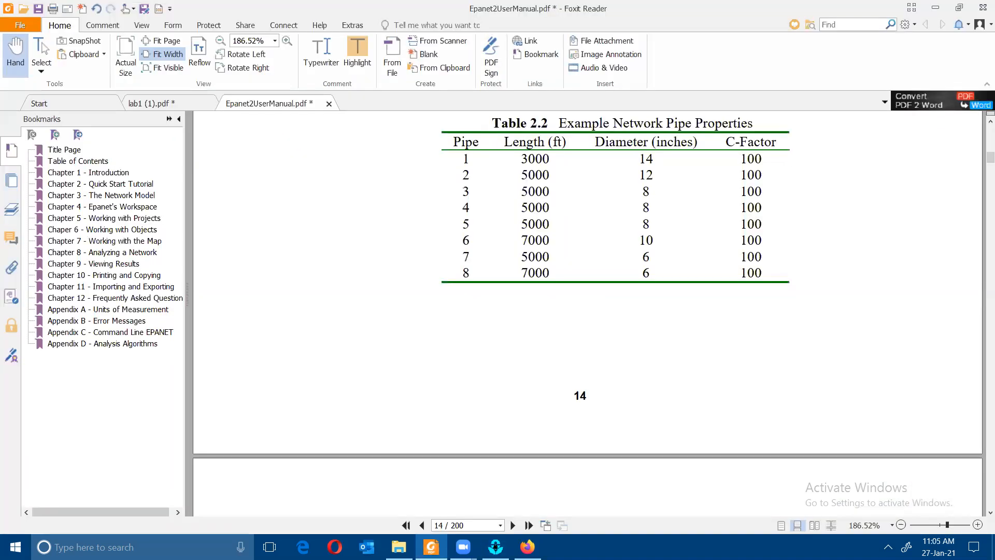
pyautogui.click(431, 547)
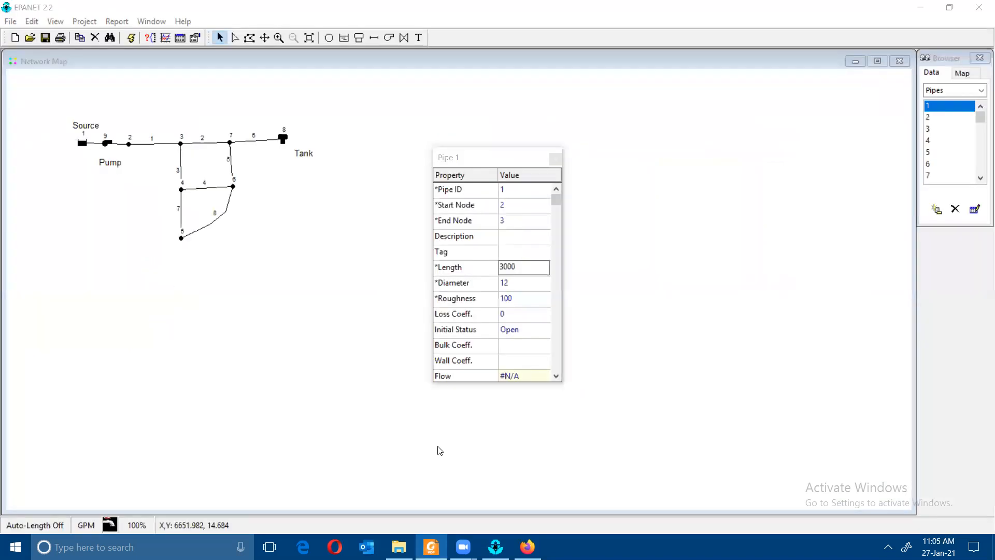
pyautogui.click(514, 284)
pyautogui.doubleClick(515, 284)
pyautogui.write('14')
pyautogui.click(657, 289)
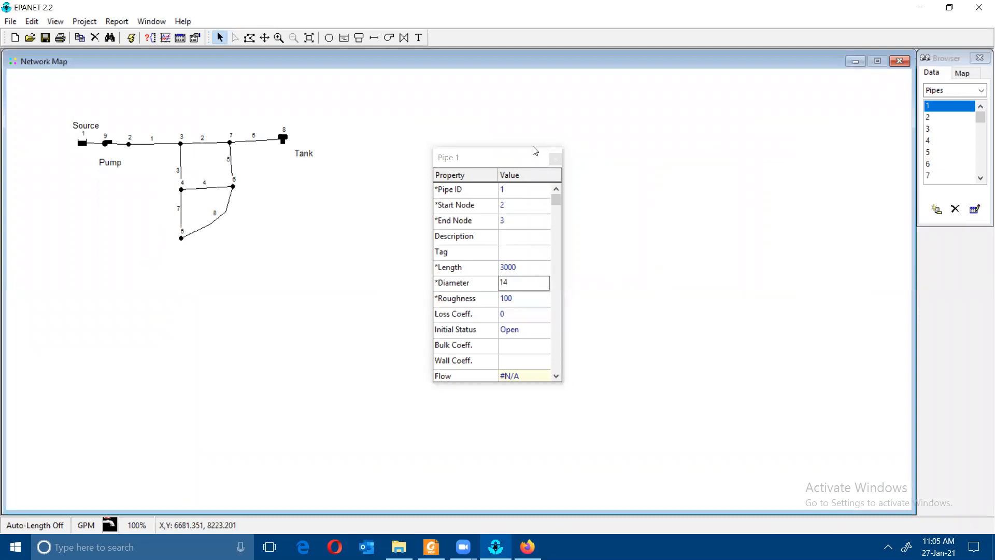
pyautogui.click(555, 158)
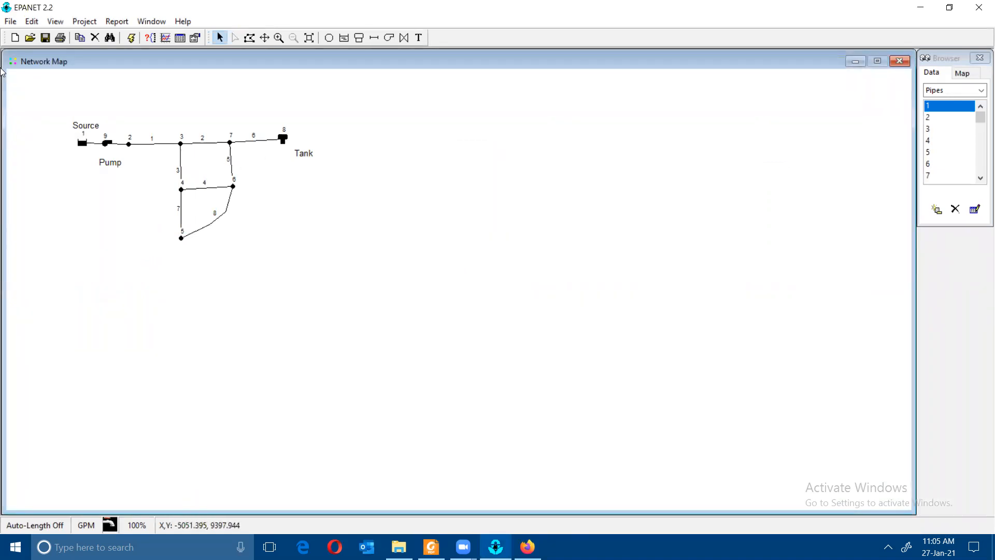
# - Save the project as wre 2.net, then open the recent network wre 1.net
pyautogui.click(12, 22)
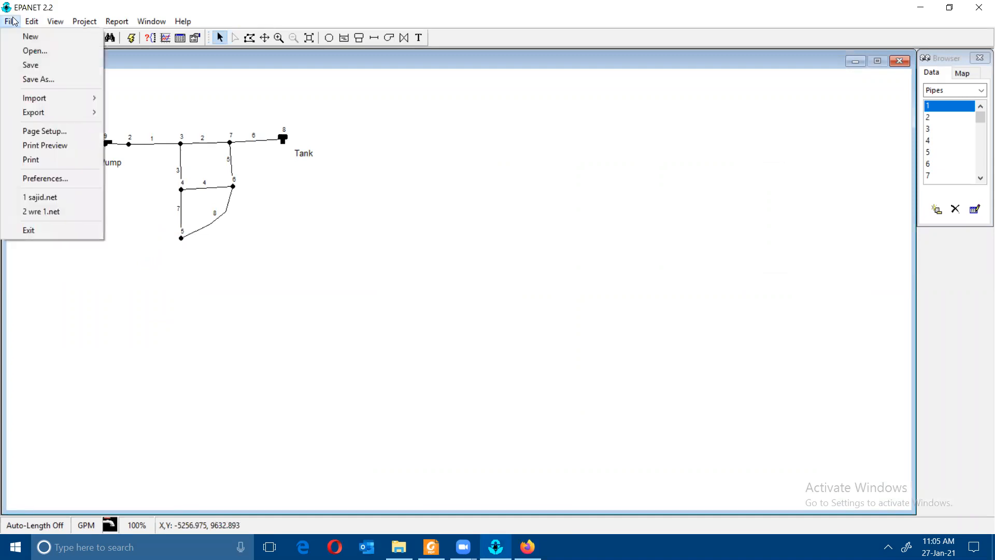
pyautogui.click(57, 78)
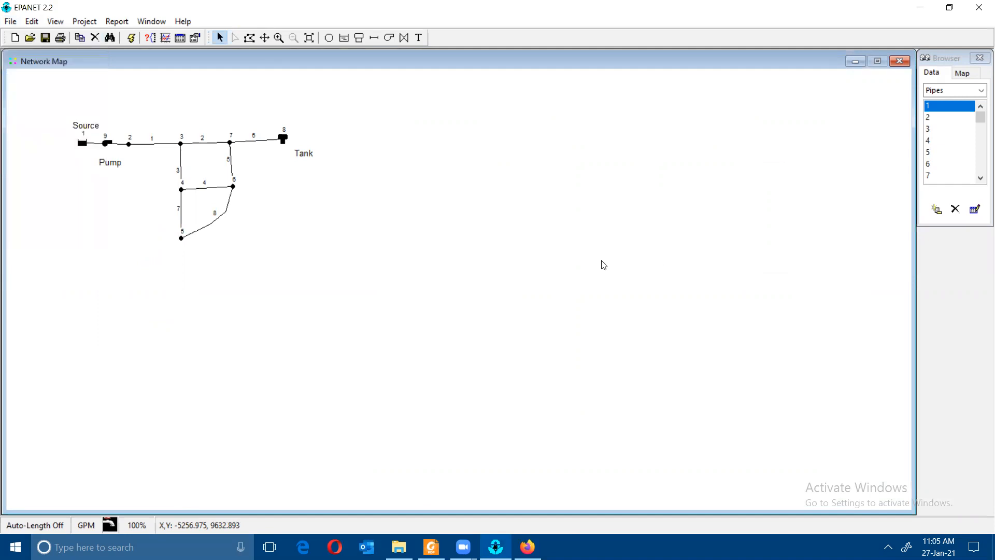
pyautogui.write('w')
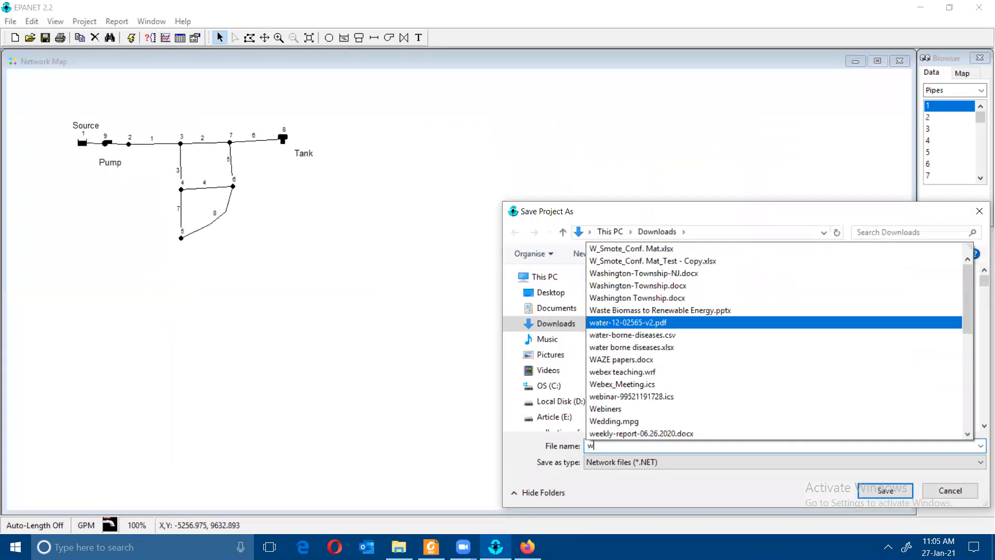
pyautogui.write('re 2')
pyautogui.press('Return')
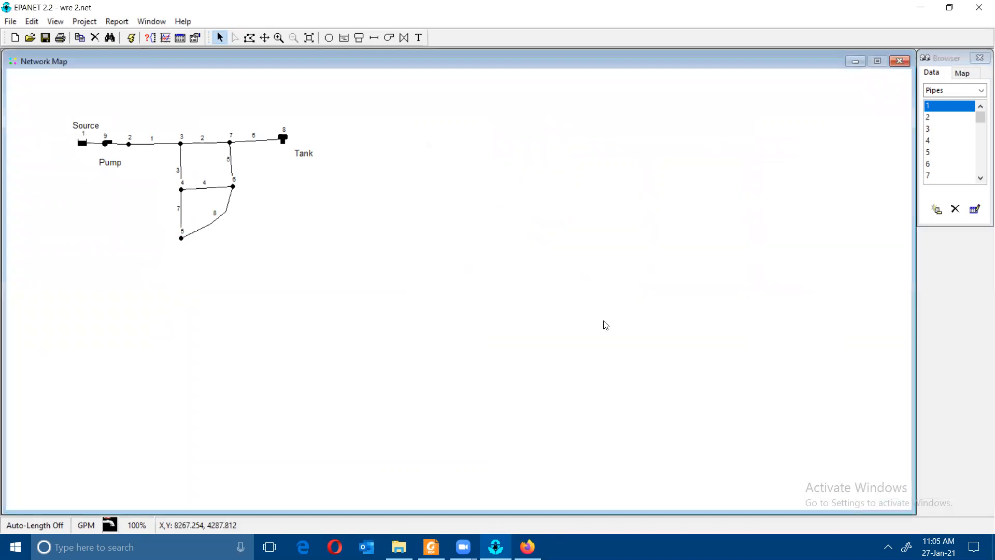
pyautogui.click(10, 21)
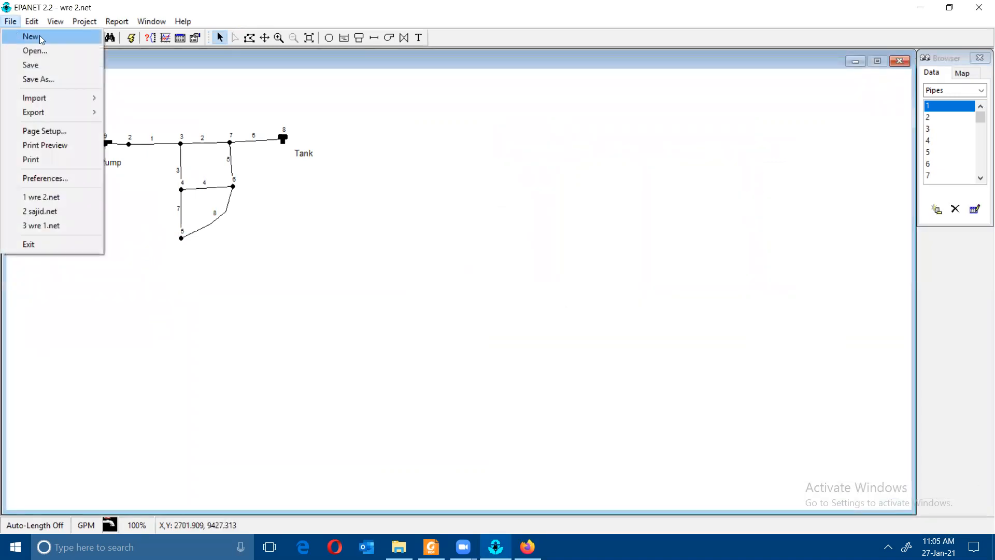
pyautogui.click(52, 226)
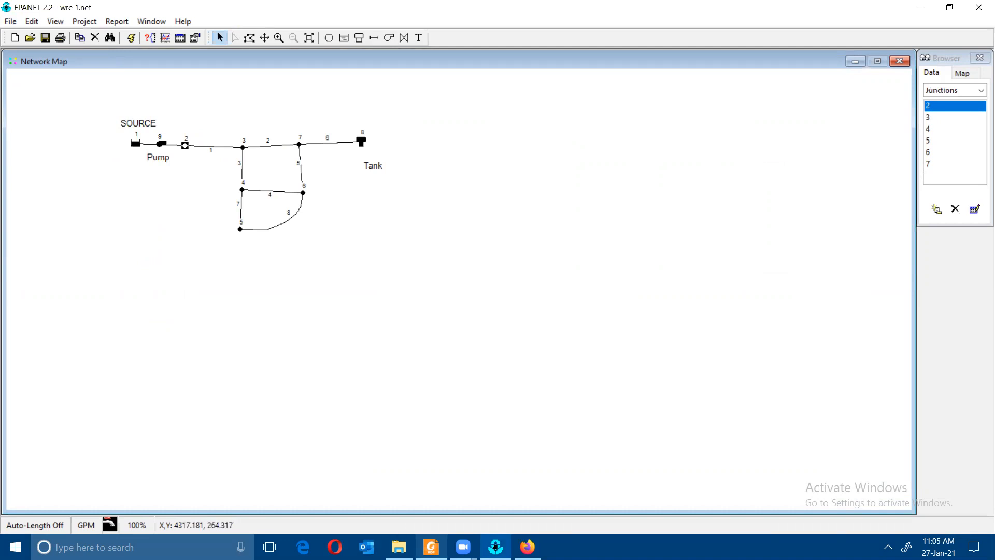
# - Scroll the EPANET manual from section 2.3 to page 19's Pump Curve 1 instructions
pyautogui.click(431, 546)
pyautogui.scroll(-4, 480, 384)
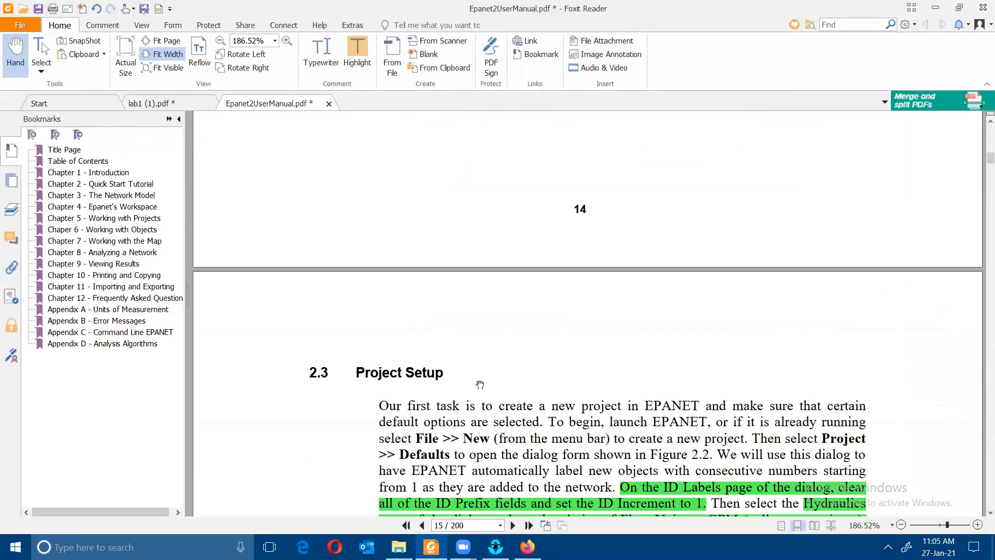
pyautogui.scroll(-20, 479, 385)
pyautogui.scroll(-12, 448, 369)
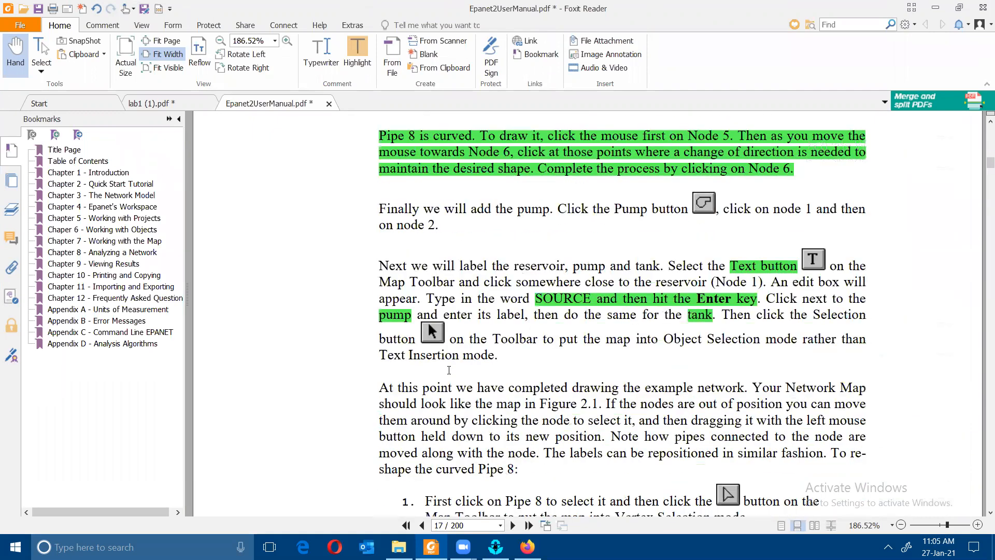
pyautogui.scroll(-3, 449, 369)
pyautogui.scroll(-7, 448, 370)
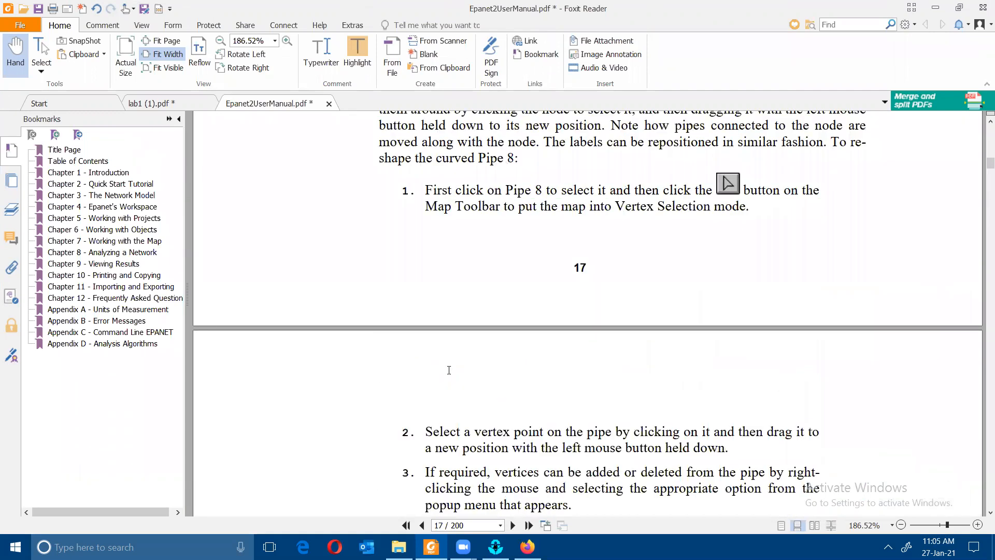
pyautogui.scroll(-7, 449, 369)
pyautogui.scroll(-12, 449, 370)
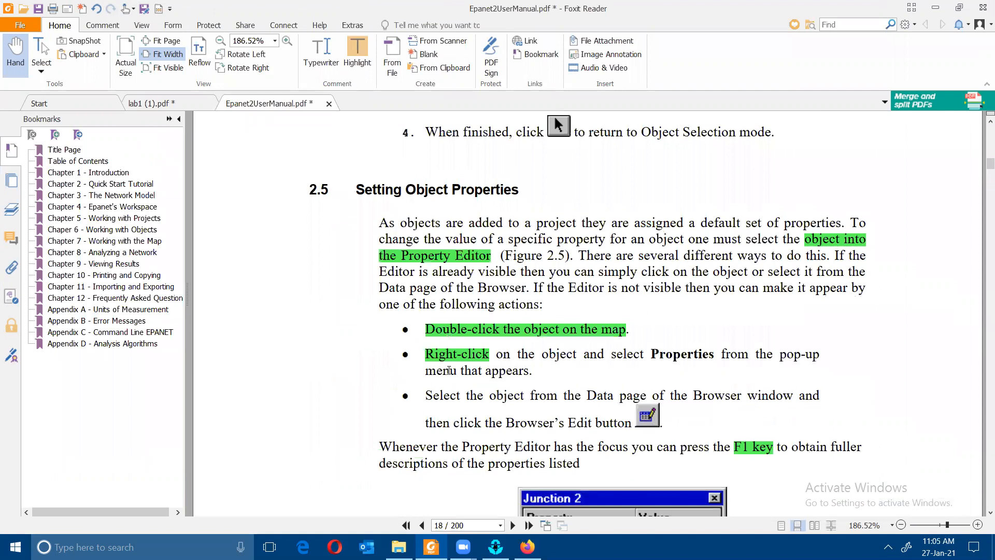
pyautogui.scroll(-20, 449, 369)
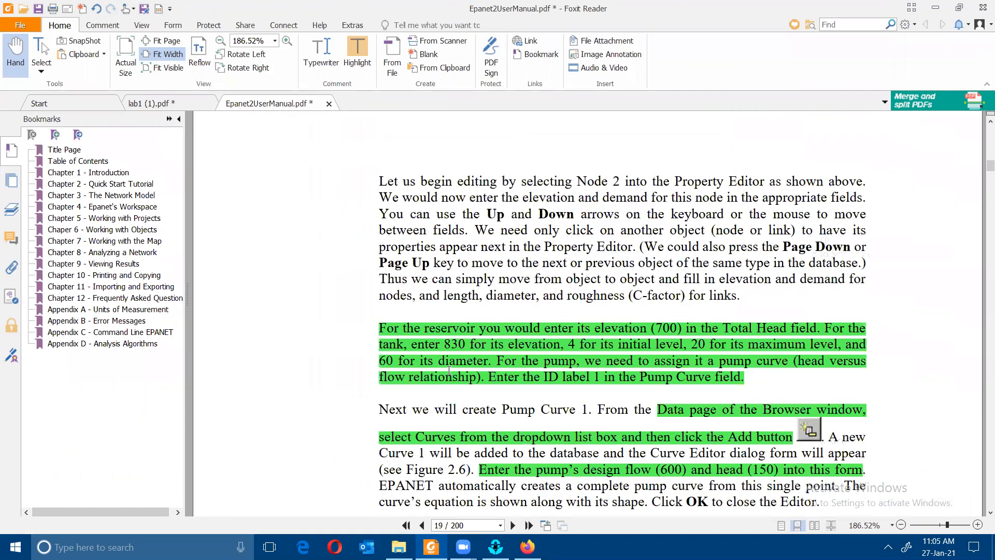
pyautogui.scroll(-3, 448, 369)
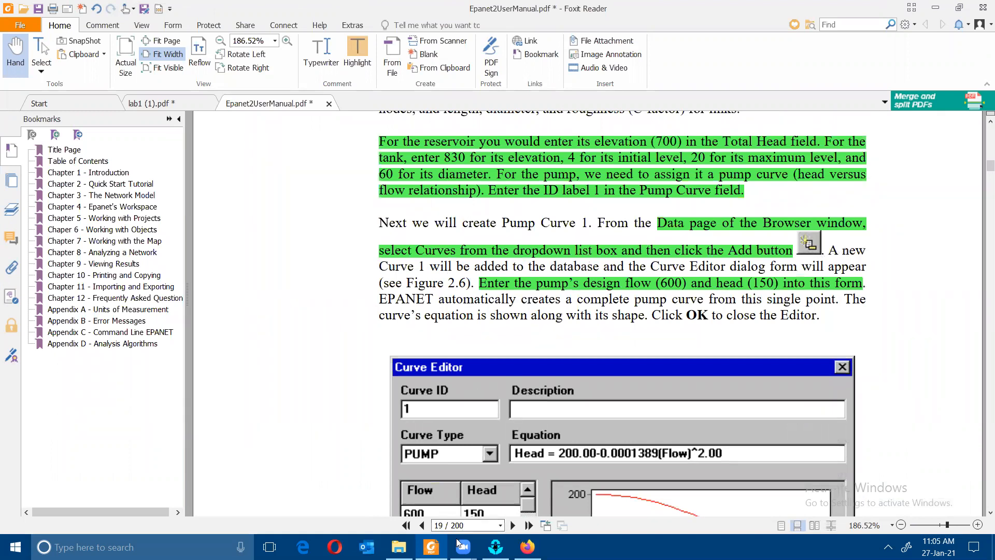
# - Confirm Pump 9 uses Pump Curve 1, then list the project's curves in the Browser
pyautogui.click(430, 547)
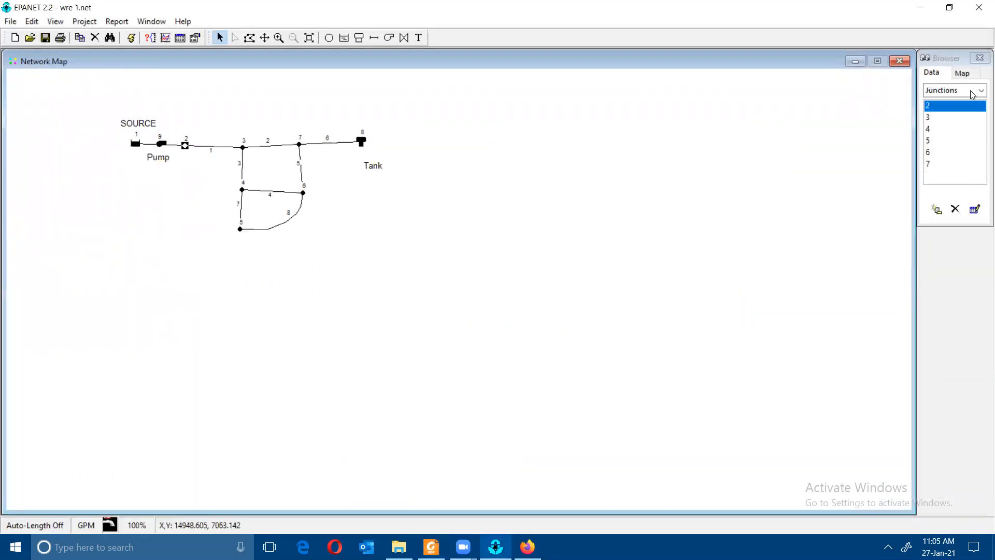
pyautogui.click(941, 90)
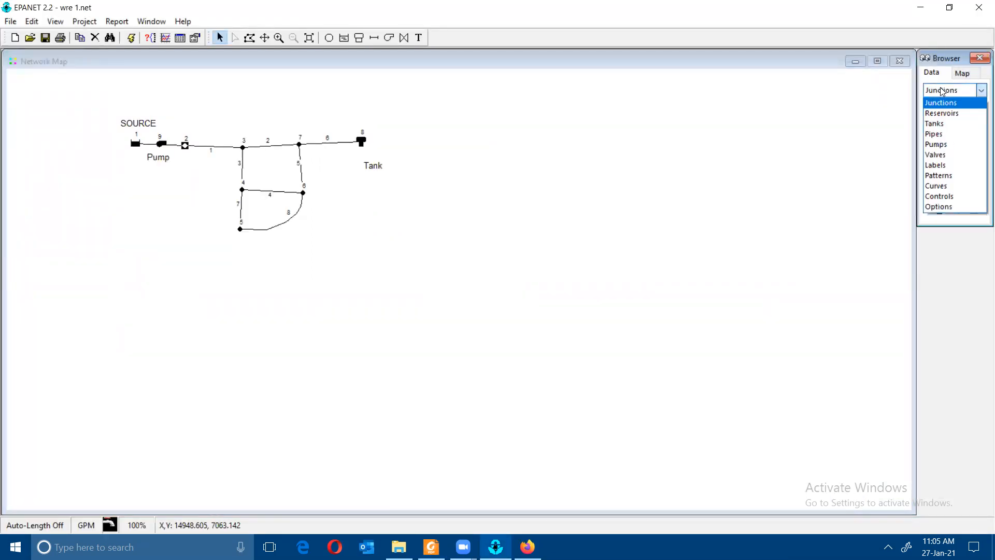
pyautogui.click(156, 148)
pyautogui.doubleClick(164, 144)
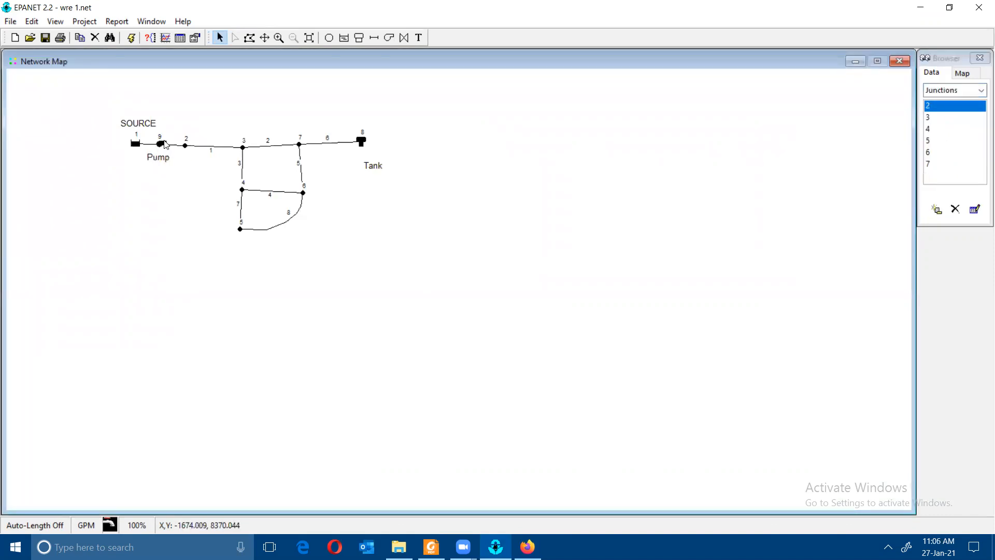
pyautogui.doubleClick(165, 145)
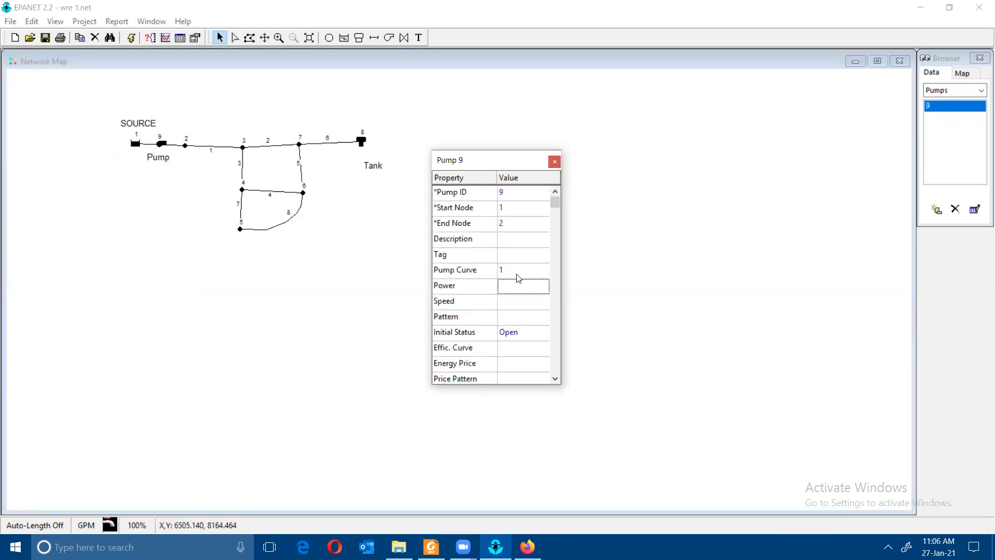
pyautogui.click(553, 161)
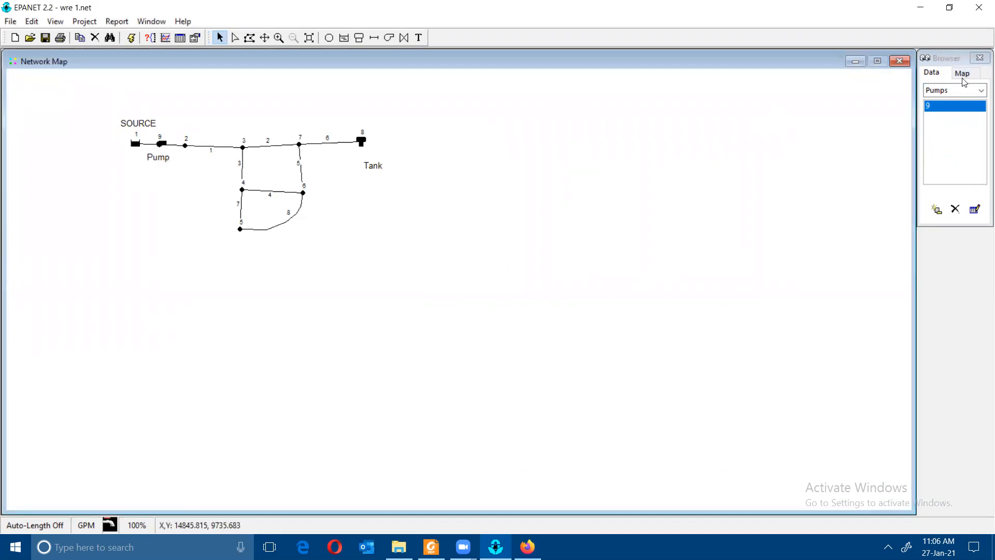
pyautogui.click(940, 91)
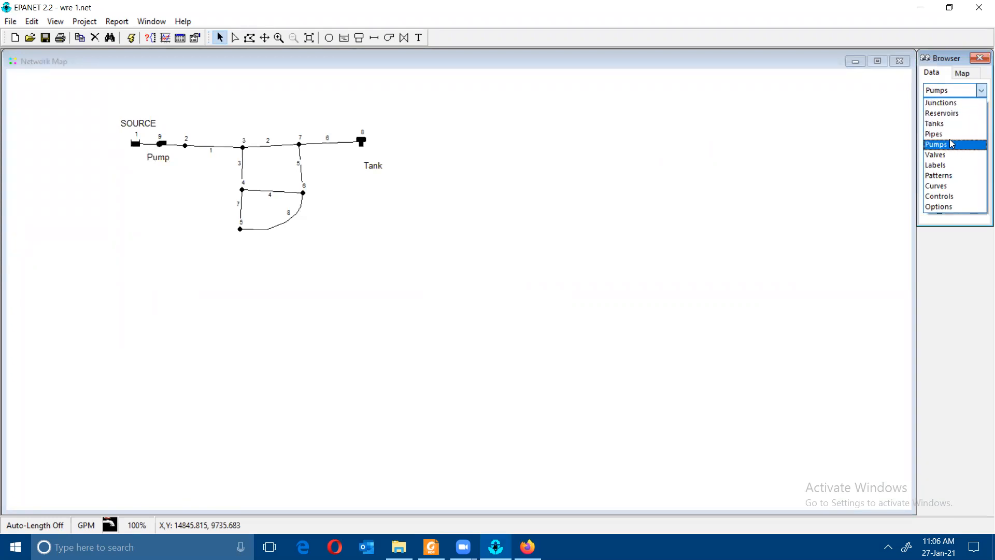
pyautogui.click(956, 186)
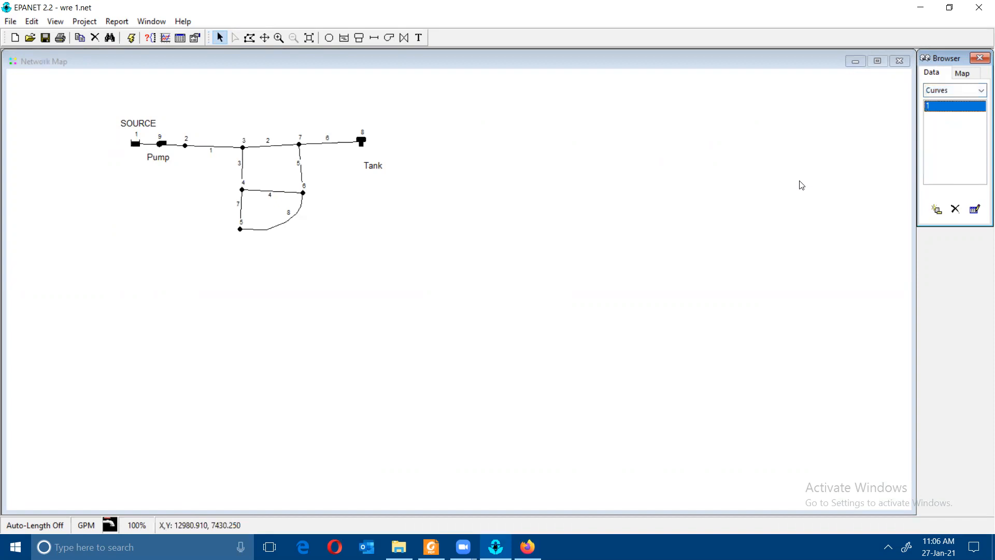
# - Inspect pump curve 1's values and add a new curve to the project
pyautogui.doubleClick(945, 109)
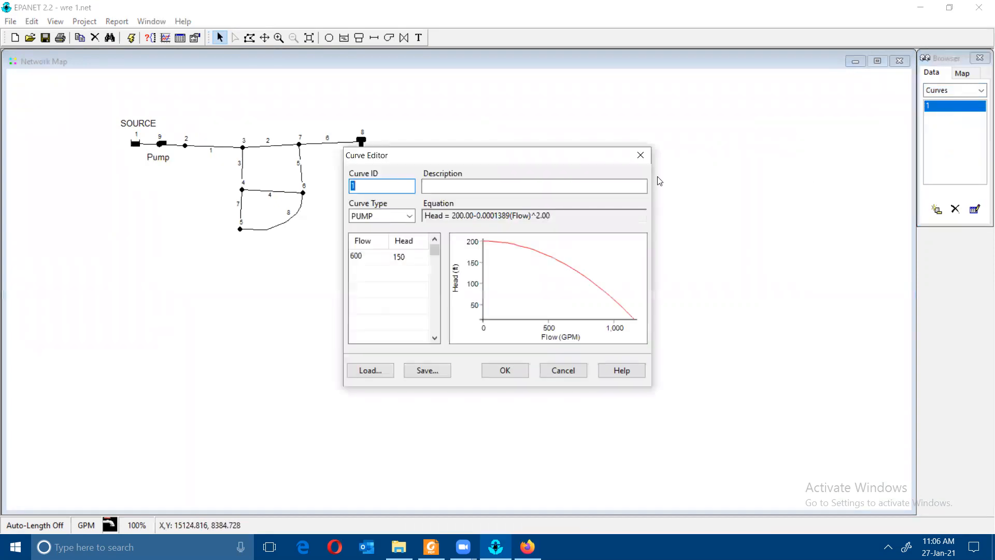
pyautogui.click(641, 156)
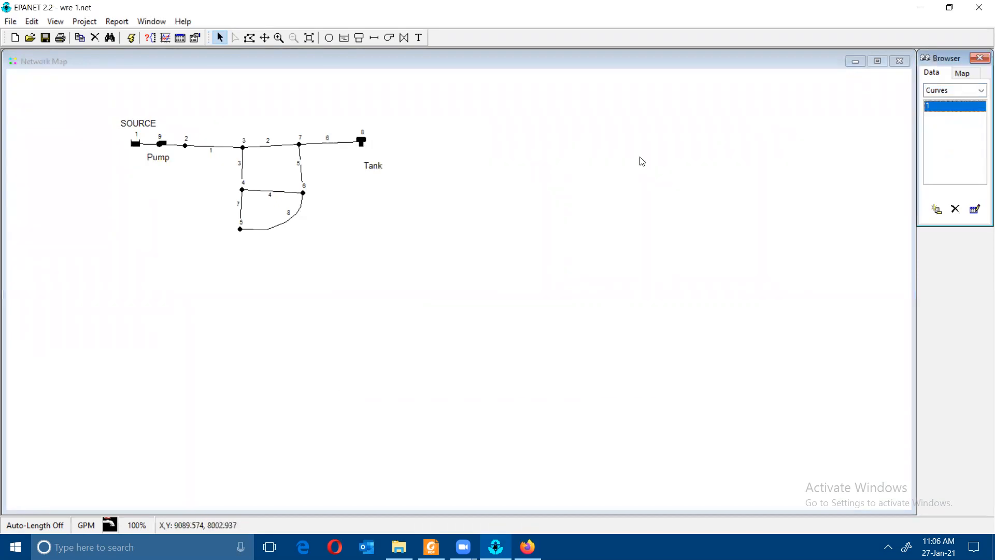
pyautogui.click(936, 209)
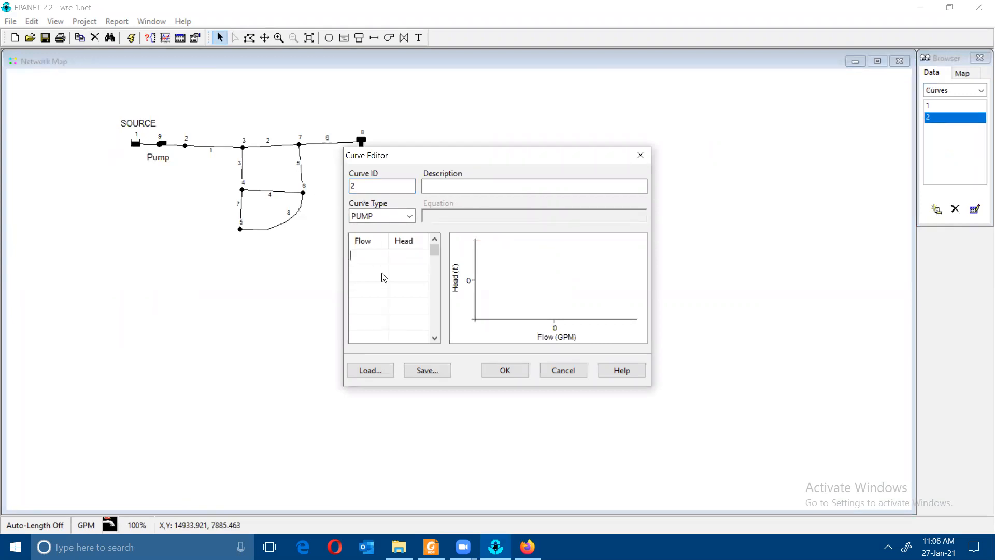
# - Give curve 2 a design flow of 600 and head of 150, checking the manual
pyautogui.click(430, 547)
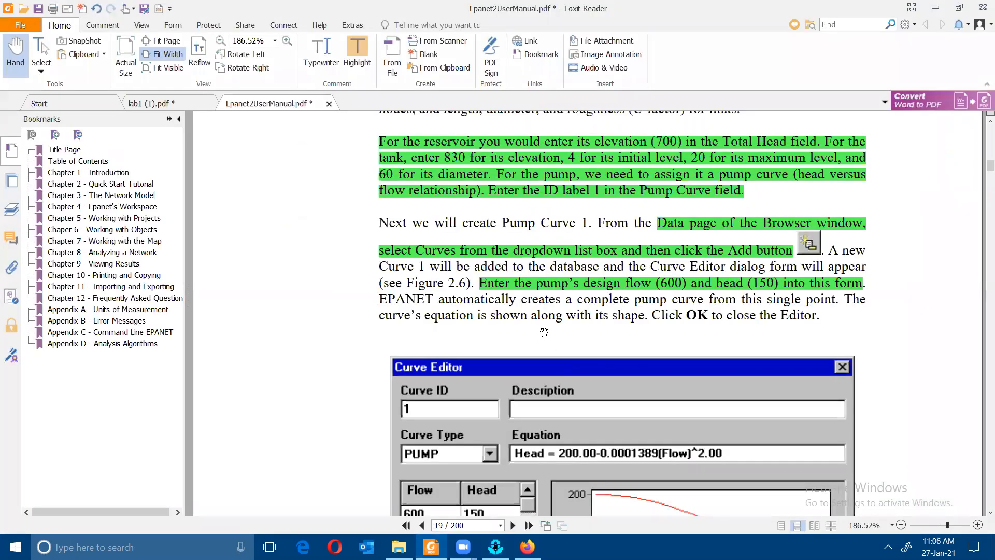
pyautogui.scroll(-3, 543, 332)
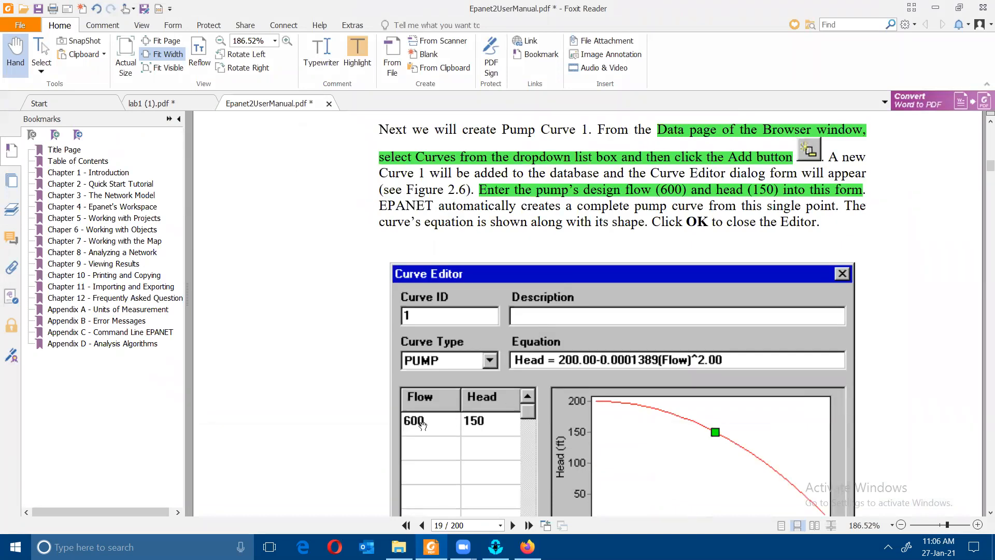
pyautogui.click(495, 546)
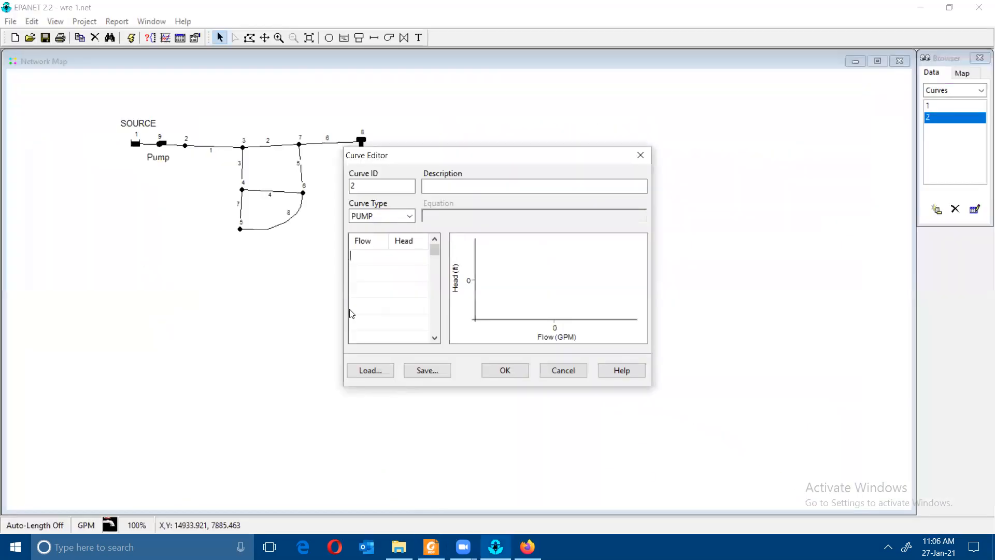
pyautogui.write('600')
pyautogui.click(412, 260)
pyautogui.click(505, 370)
pyautogui.doubleClick(951, 117)
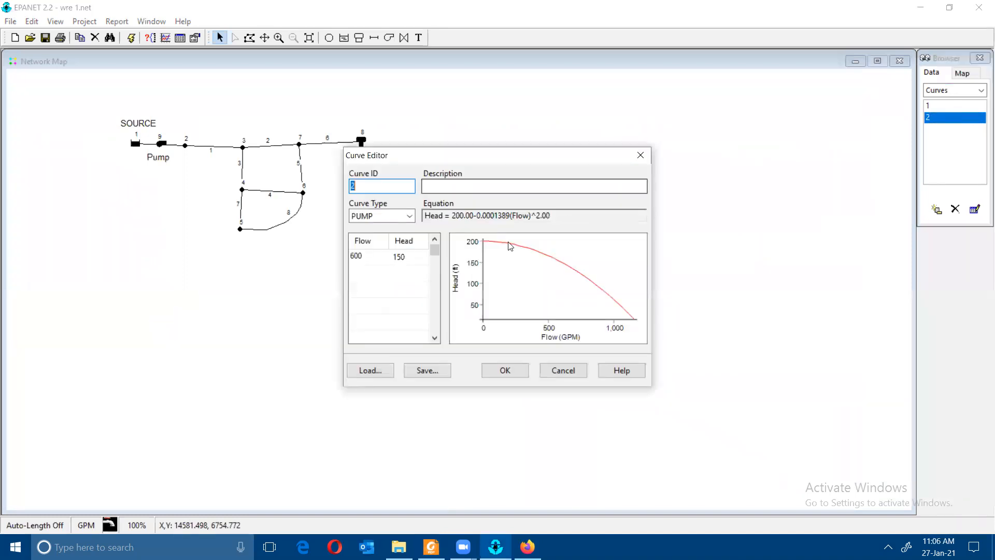
# - Close curve 2's editor and scroll the manual to section 2.7, Running a Single Period Analysis
pyautogui.click(505, 371)
pyautogui.click(527, 547)
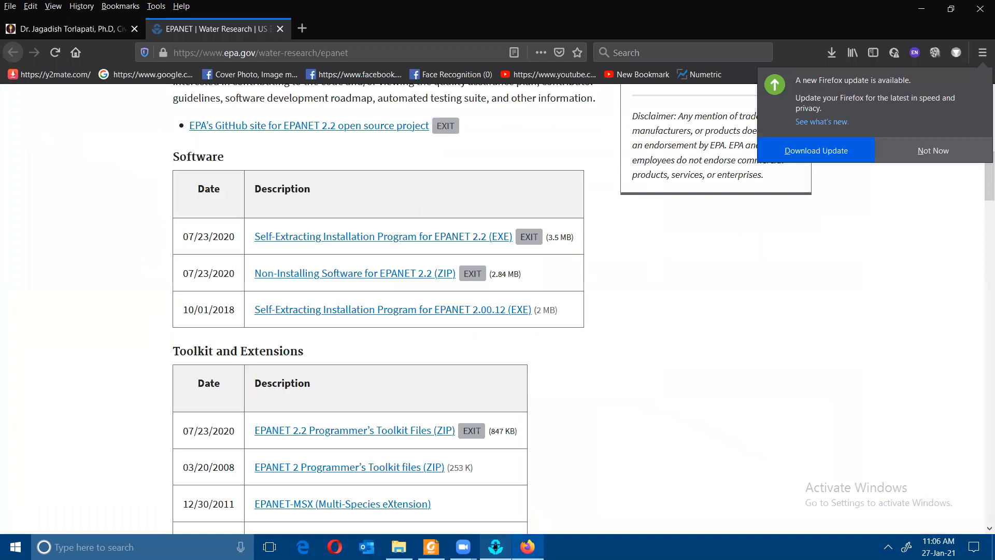
pyautogui.click(495, 546)
pyautogui.click(431, 546)
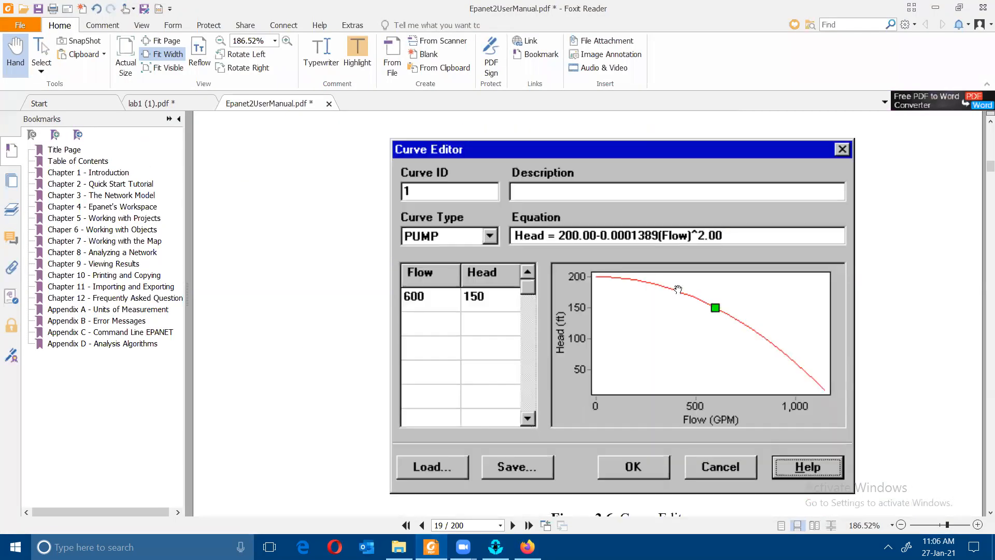
pyautogui.scroll(-10, 678, 289)
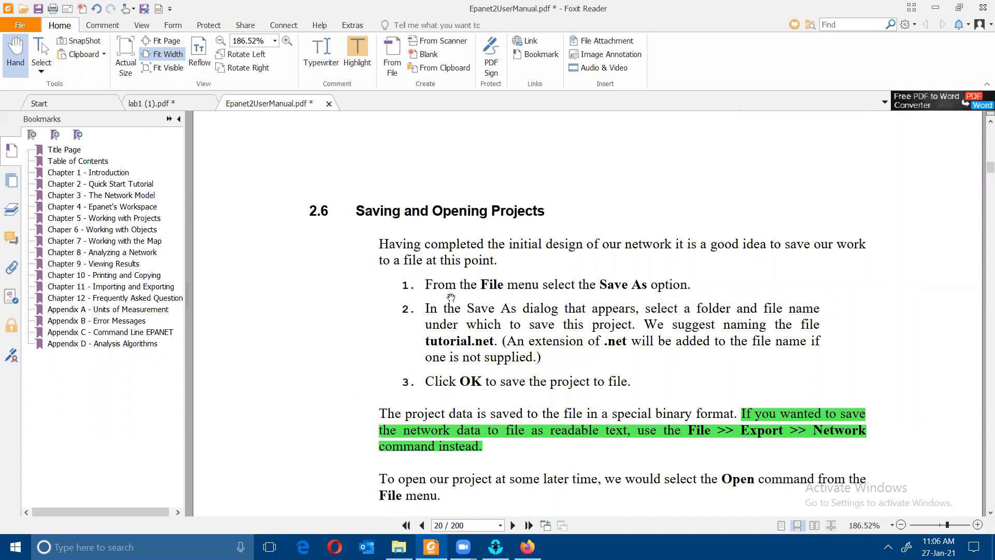
pyautogui.scroll(-5, 553, 297)
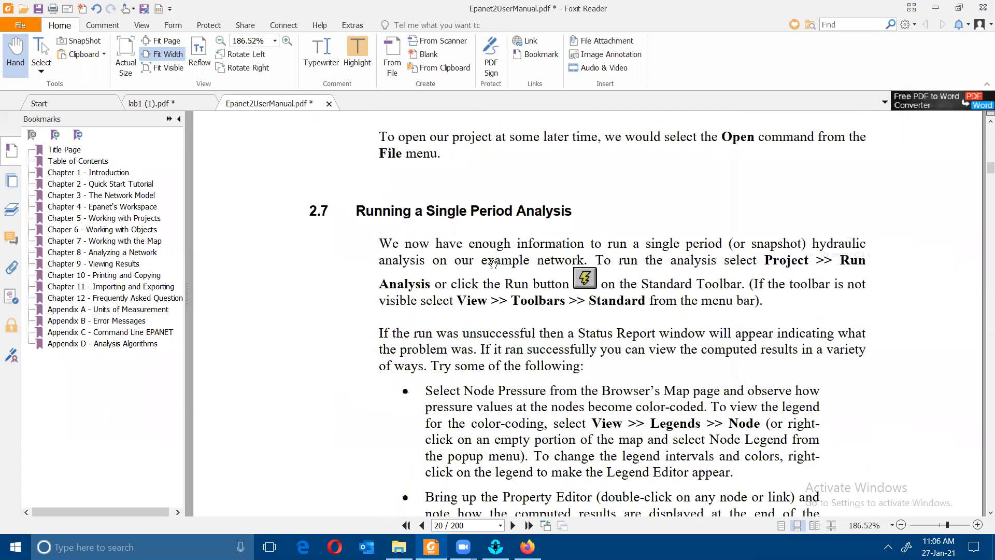
pyautogui.scroll(-1, 484, 262)
pyautogui.hotkey('alt', 'Tab')
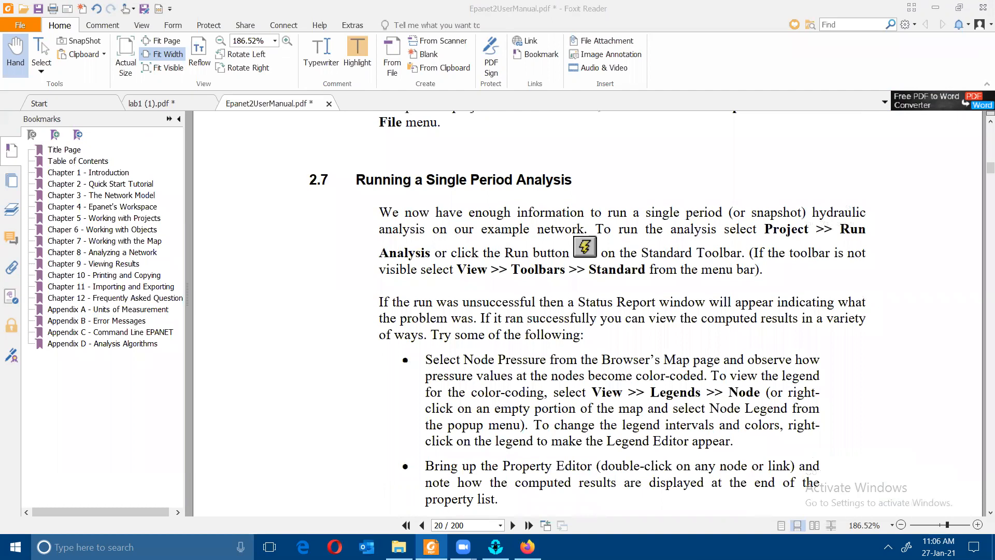
# - Run the single-period hydraulic analysis, then list the project's time patterns, including pattern 1
pyautogui.click(134, 39)
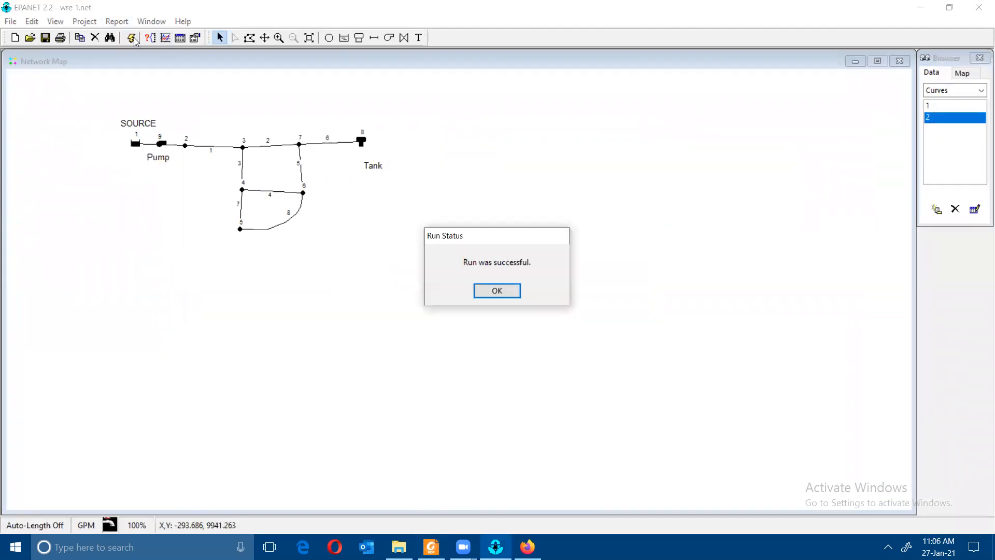
pyautogui.click(504, 292)
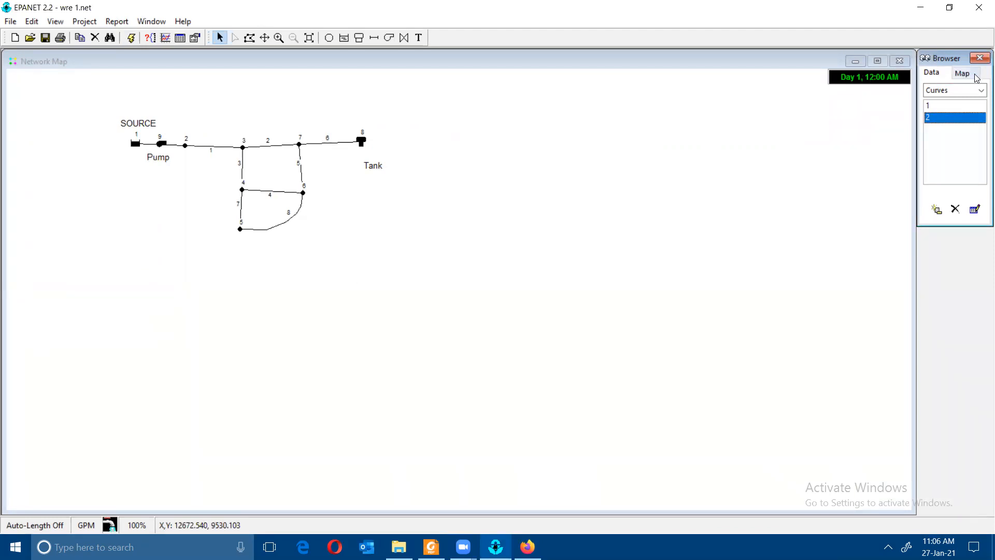
pyautogui.click(959, 94)
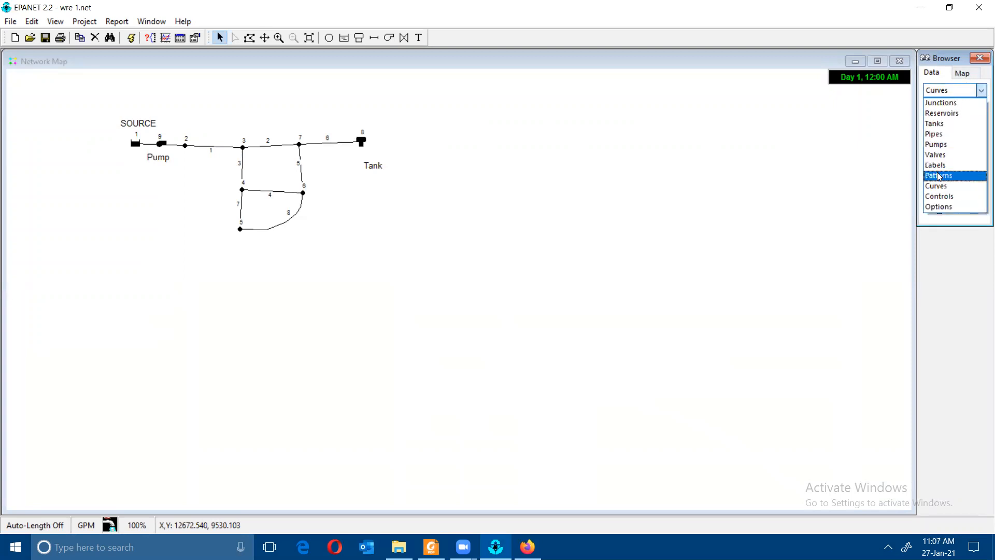
pyautogui.click(956, 73)
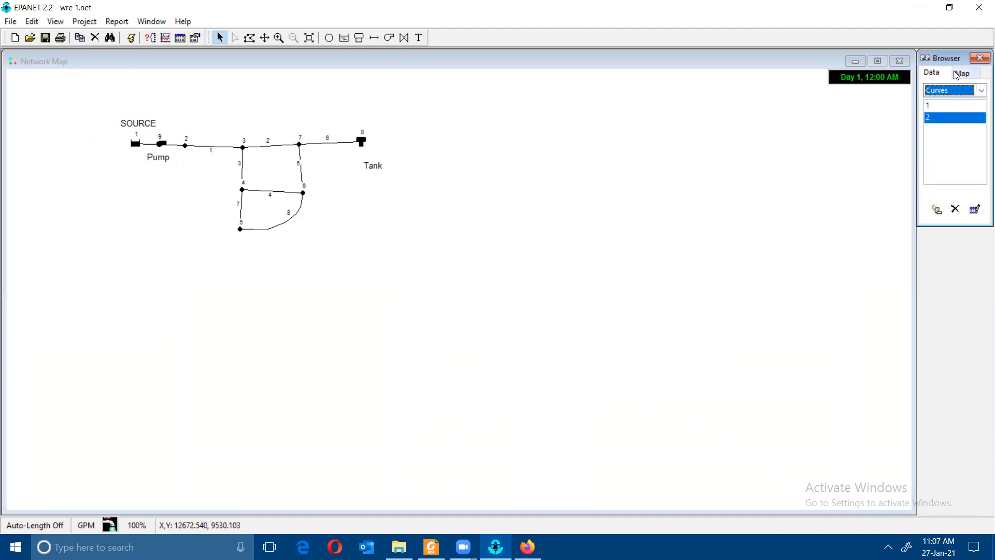
pyautogui.click(935, 91)
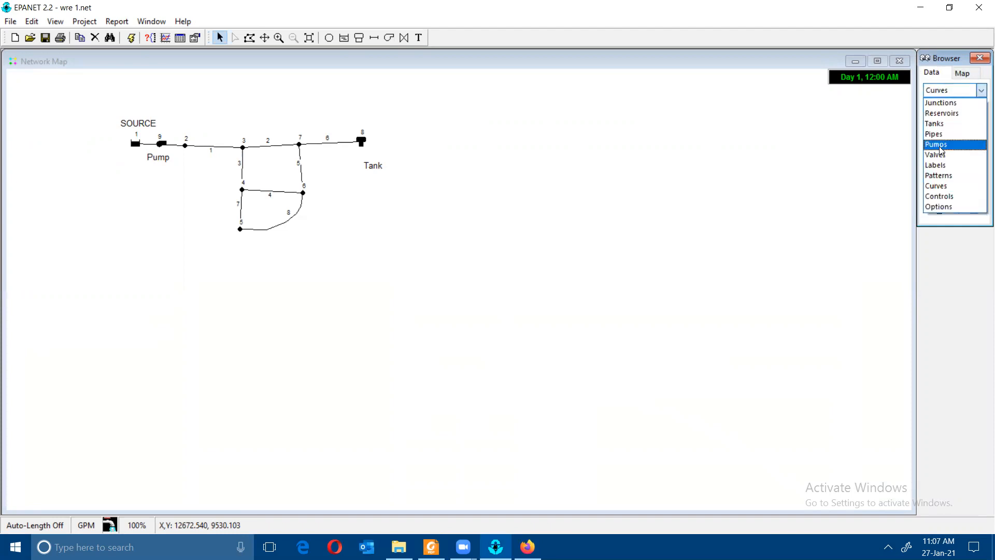
pyautogui.click(938, 176)
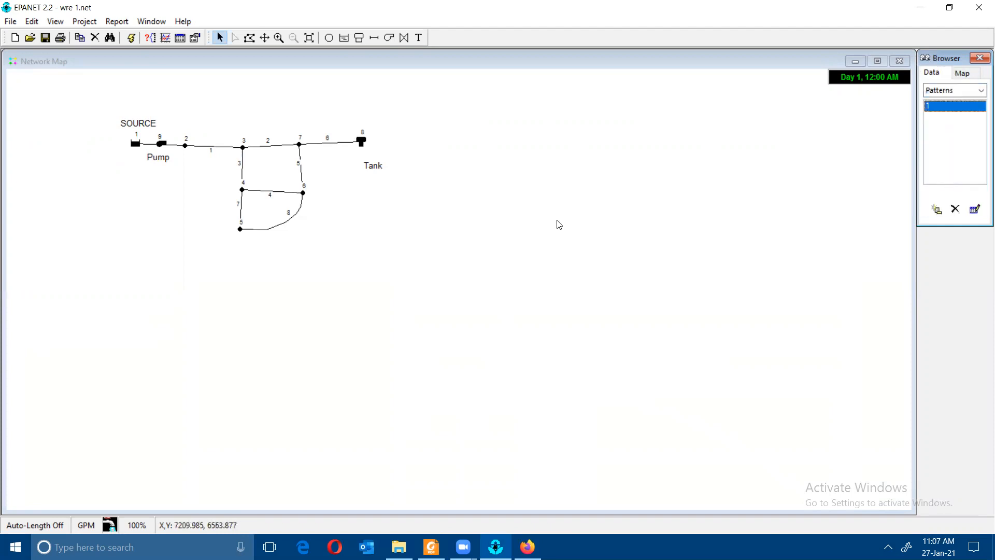
pyautogui.doubleClick(939, 107)
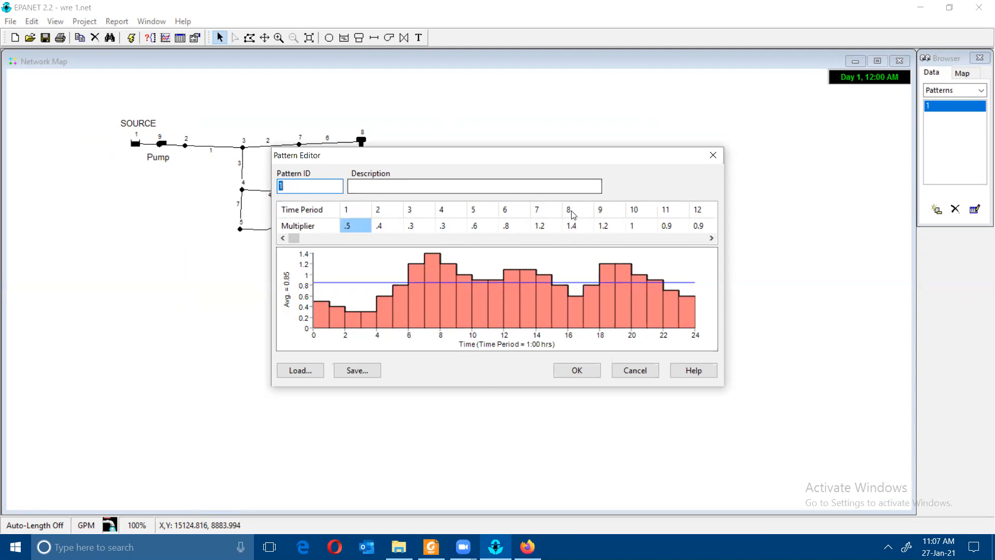
pyautogui.click(711, 238)
pyautogui.click(711, 237)
pyautogui.click(711, 238)
pyautogui.click(712, 238)
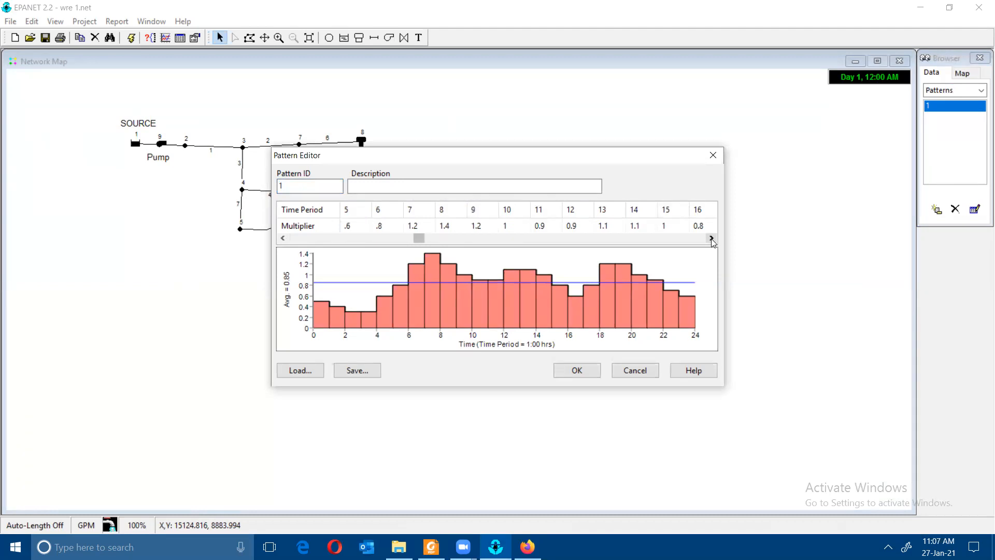
pyautogui.click(712, 238)
pyautogui.click(711, 238)
pyautogui.click(711, 238)
pyautogui.click(711, 238)
pyautogui.click(711, 237)
pyautogui.click(711, 238)
pyautogui.click(712, 238)
pyautogui.click(711, 238)
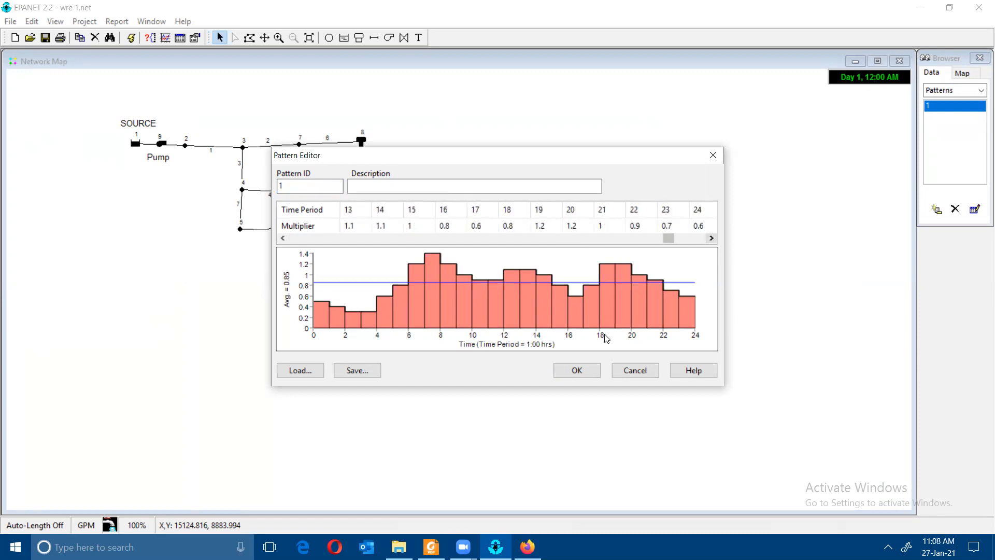
pyautogui.click(585, 372)
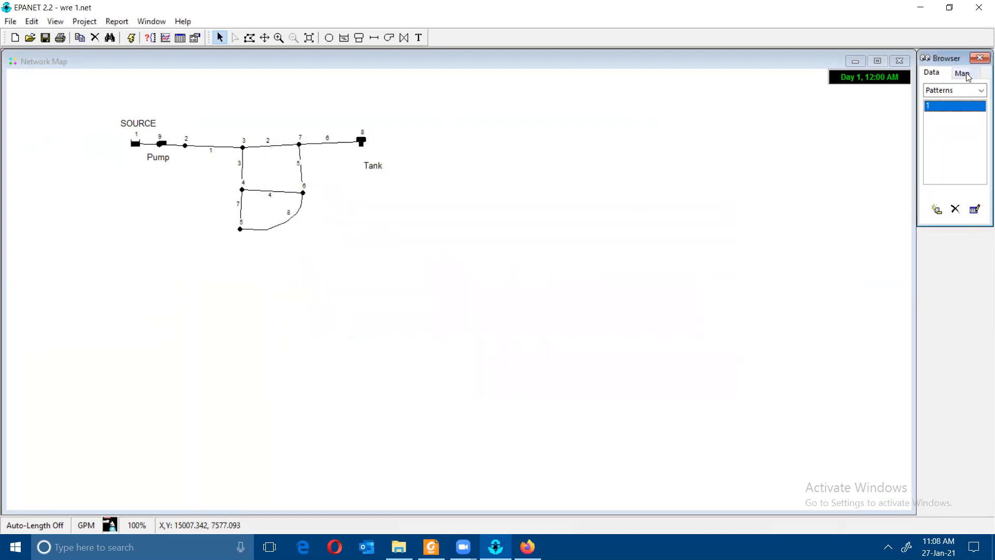
pyautogui.click(966, 74)
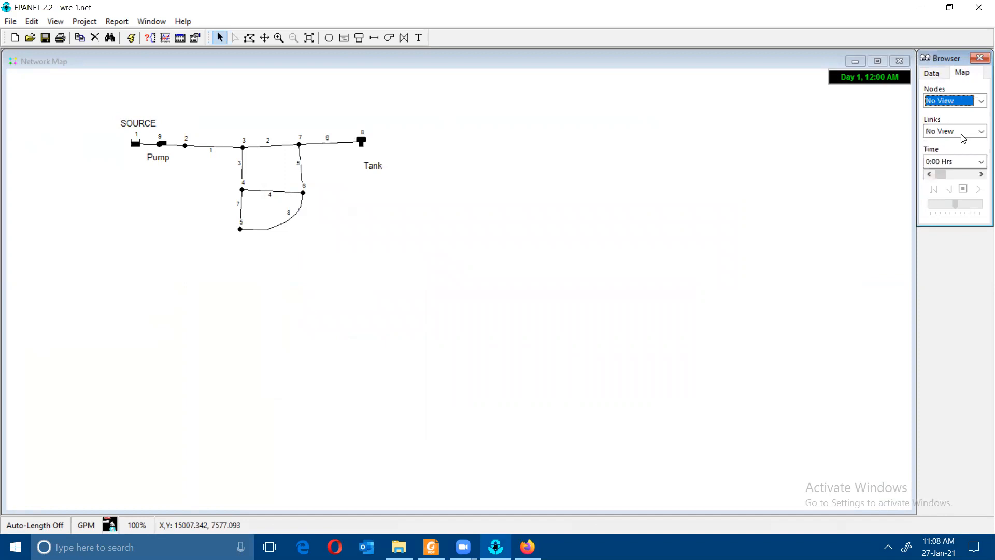
pyautogui.click(965, 162)
pyautogui.click(966, 163)
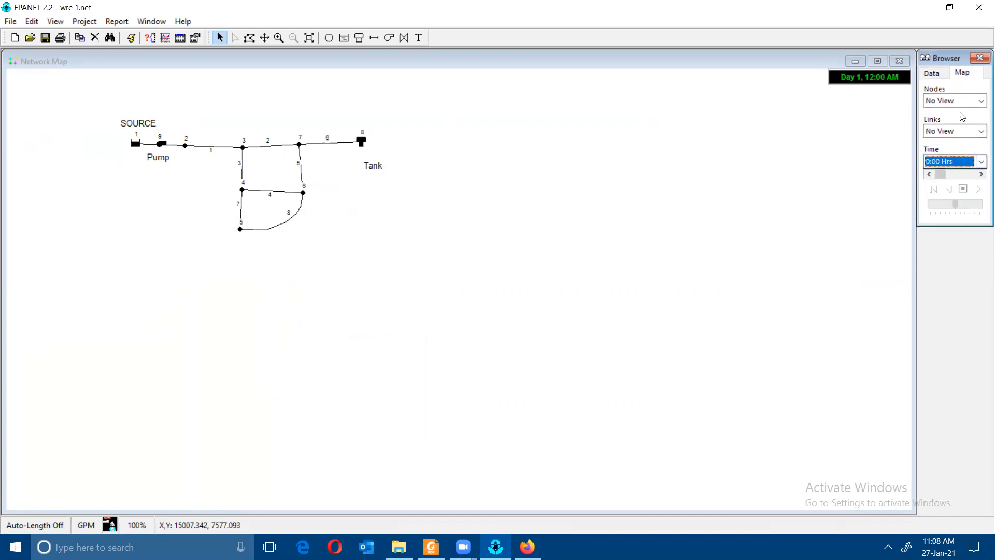
pyautogui.click(932, 73)
pyautogui.click(948, 90)
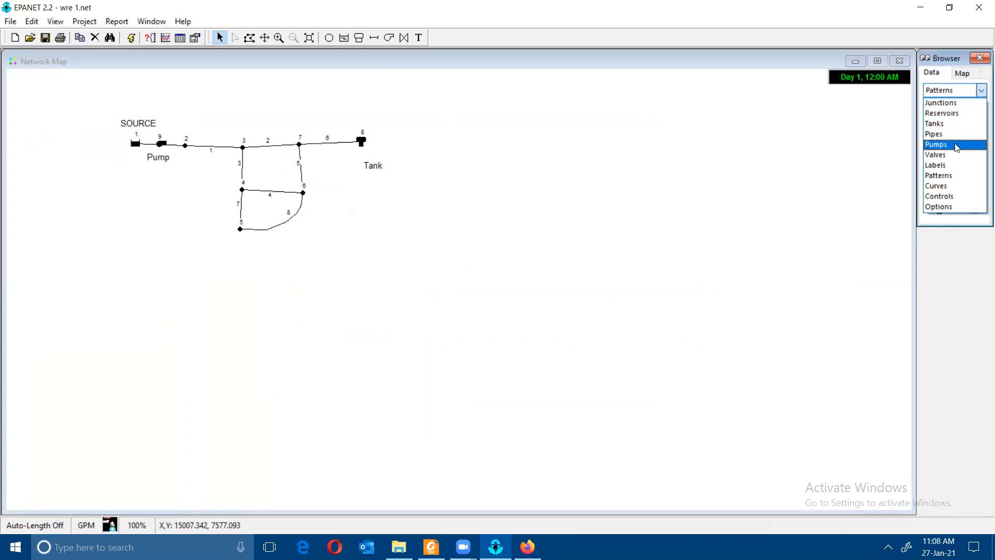
pyautogui.click(956, 89)
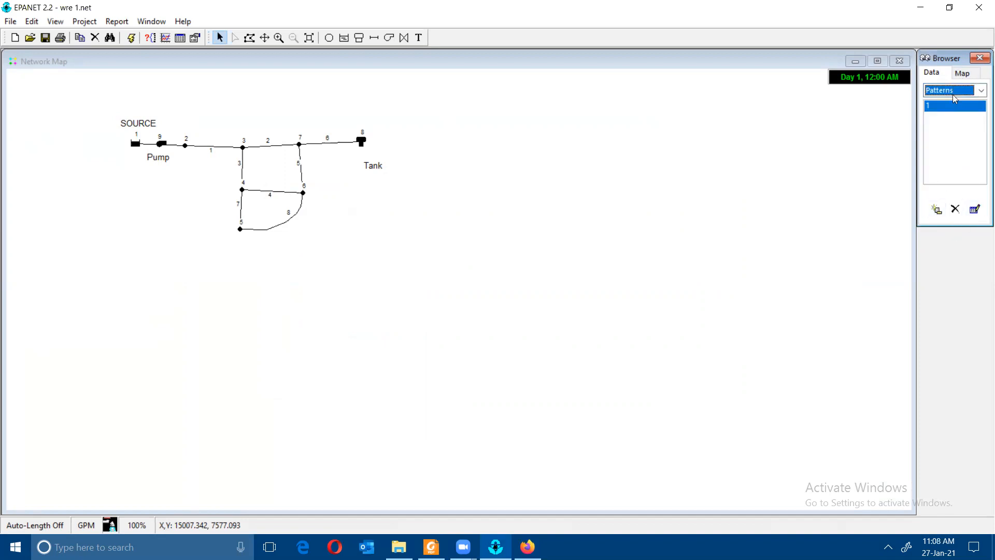
pyautogui.click(431, 547)
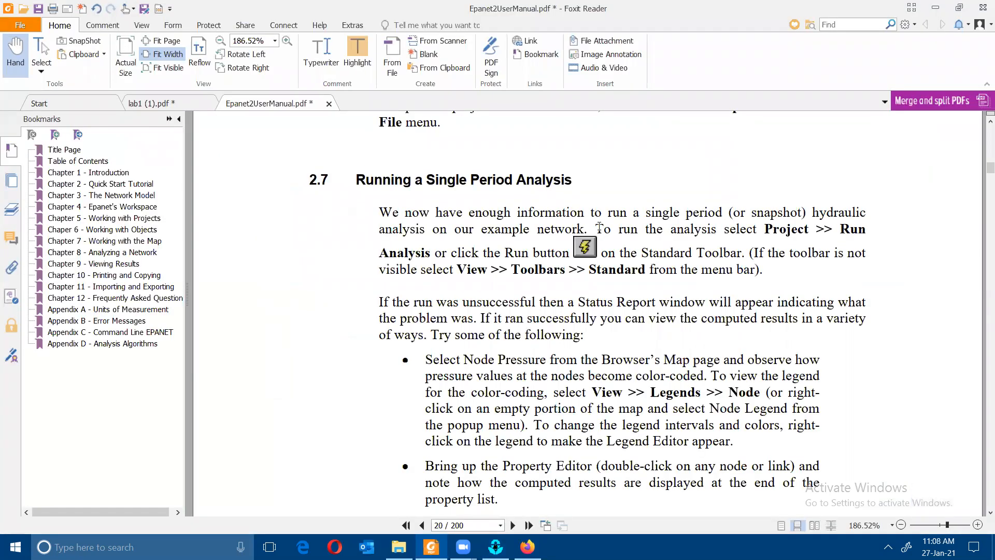
pyautogui.scroll(-3, 599, 228)
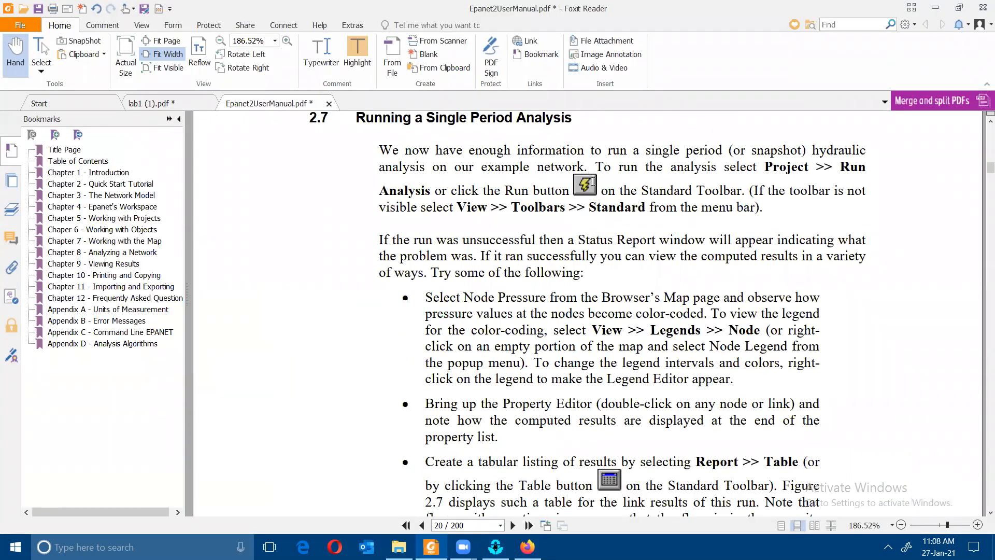
pyautogui.scroll(-12, 585, 186)
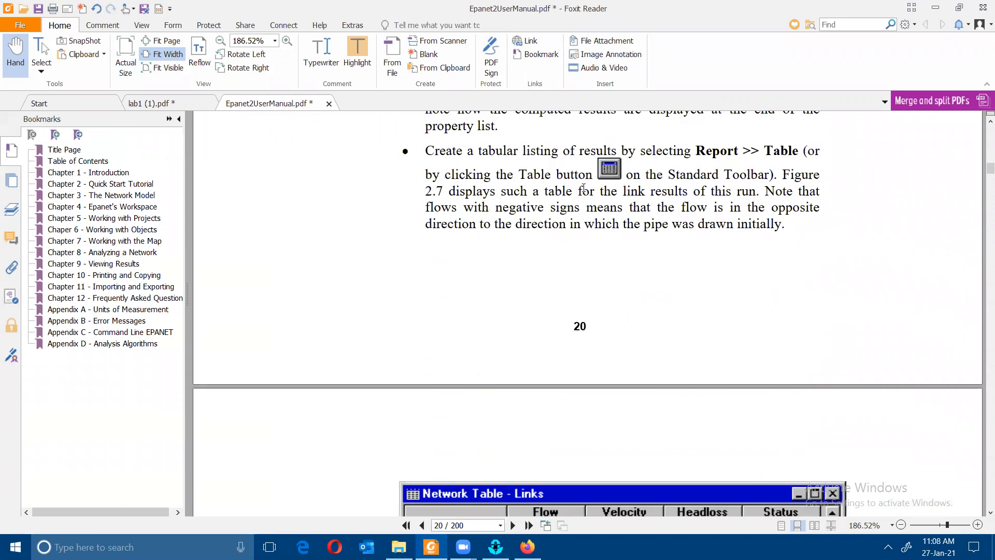
pyautogui.hotkey('alt', 'Tab')
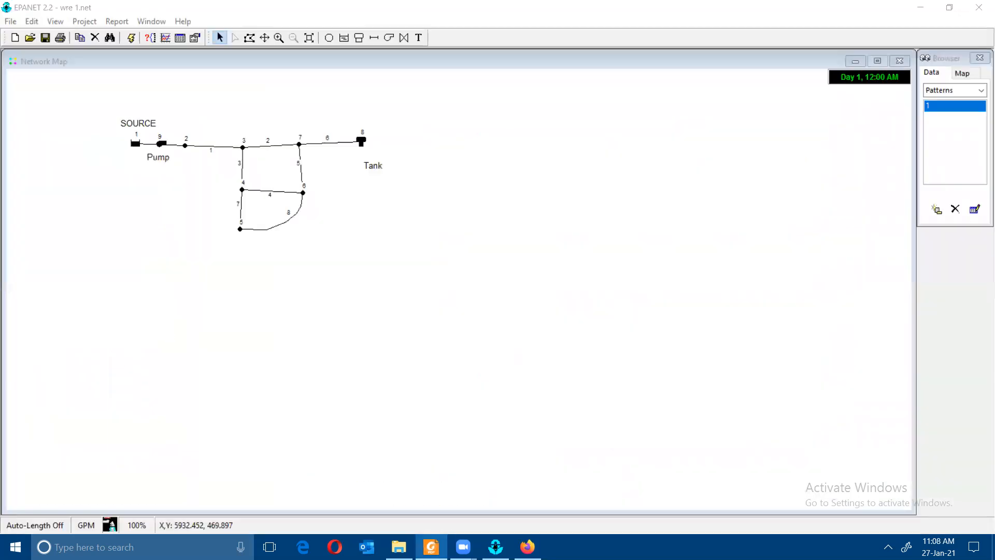
# - View the Network Nodes results table at 0:00 Hrs
pyautogui.click(116, 21)
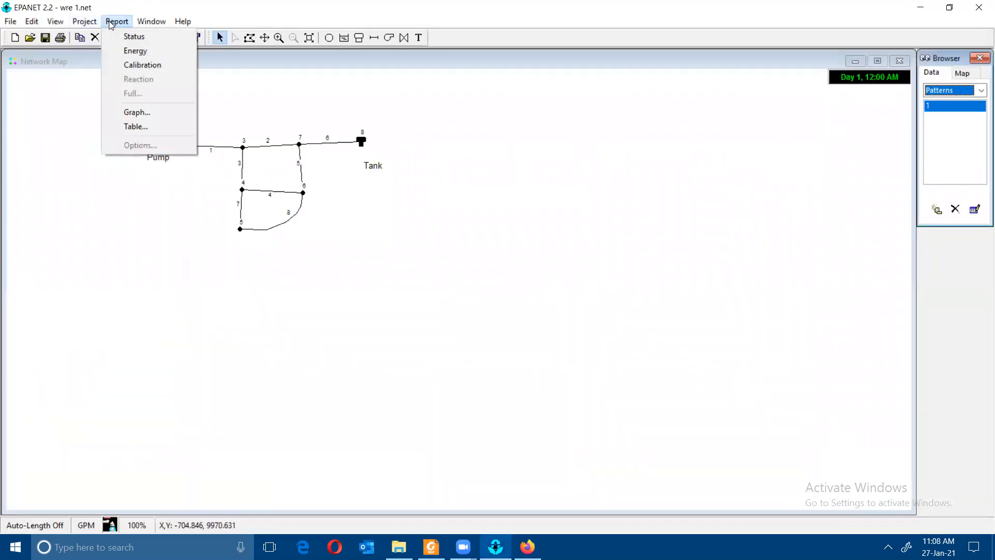
pyautogui.click(146, 128)
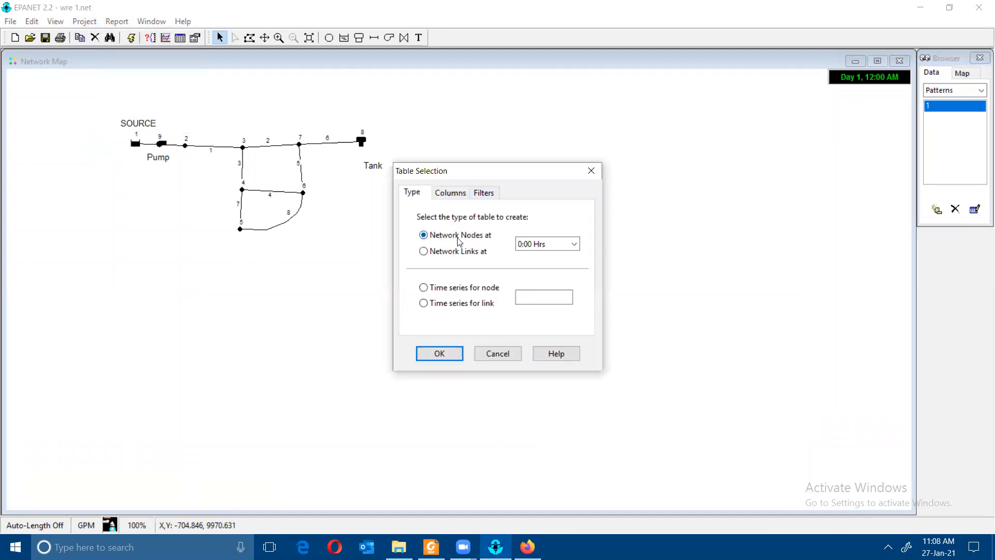
pyautogui.click(440, 354)
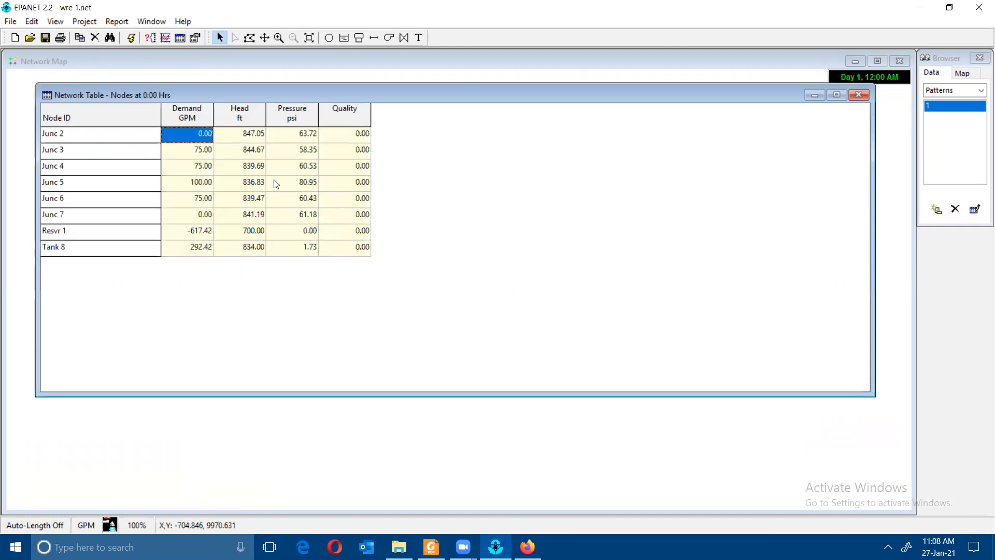
pyautogui.click(858, 95)
# - View the Network Links results table at 0:00 Hrs and compare it with the manual
pyautogui.click(116, 21)
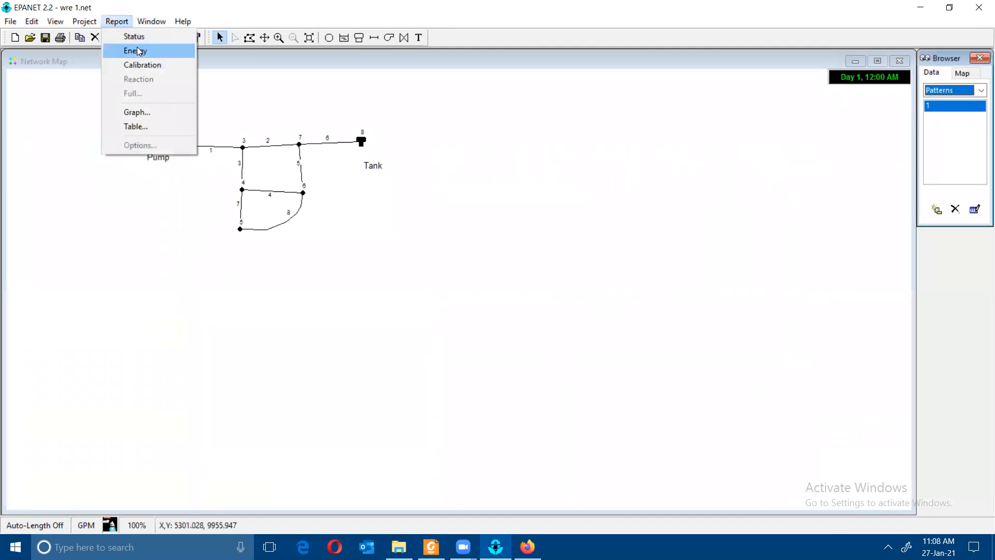
pyautogui.click(146, 127)
pyautogui.click(457, 253)
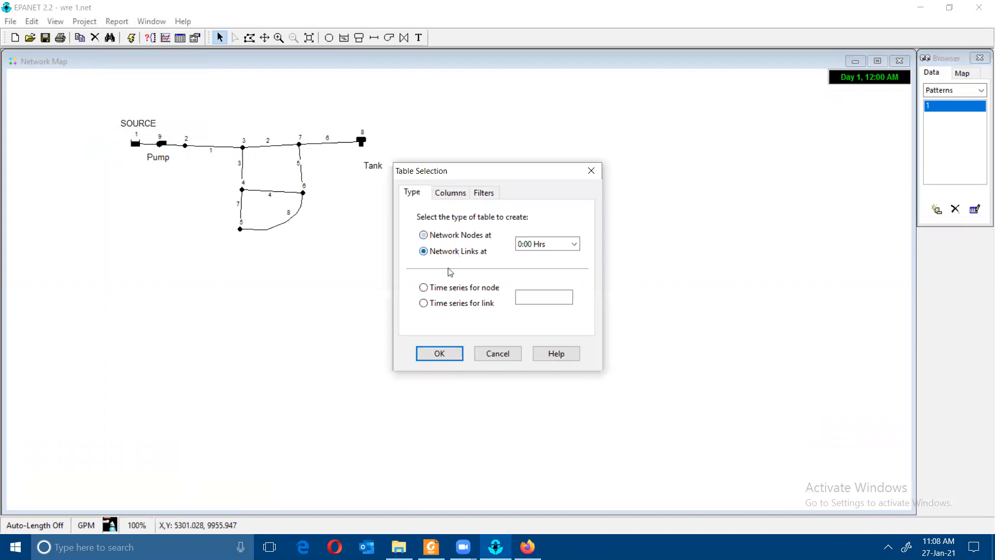
pyautogui.click(458, 362)
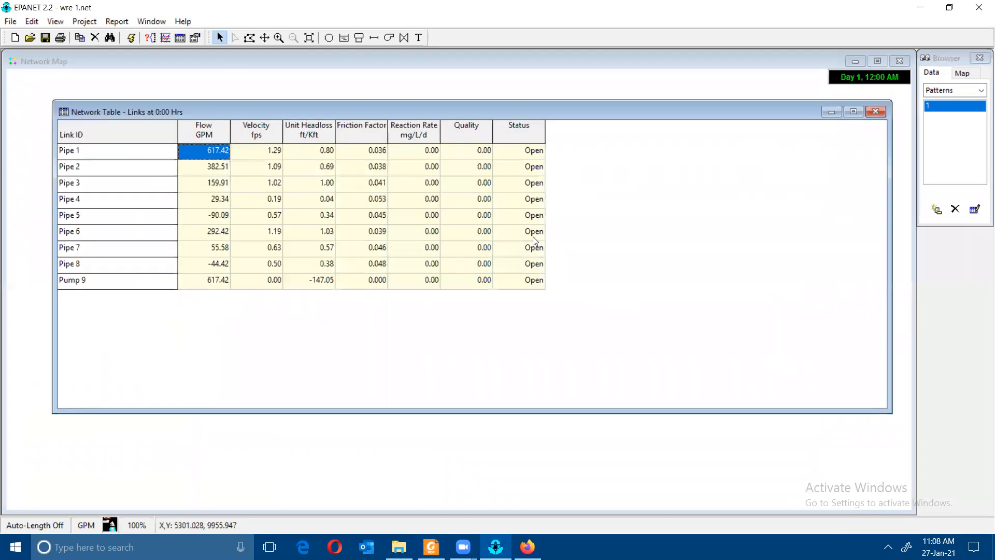
pyautogui.click(874, 113)
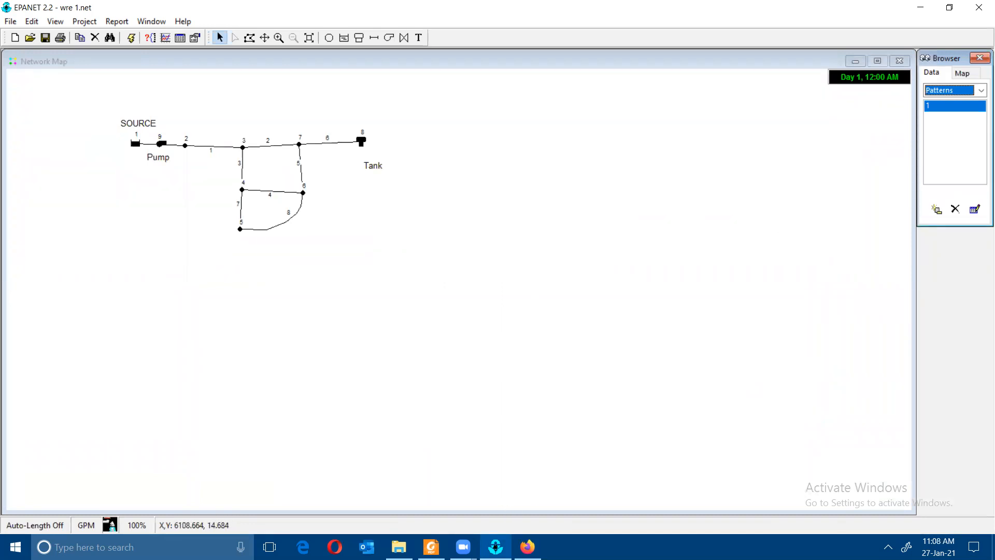
pyautogui.click(431, 547)
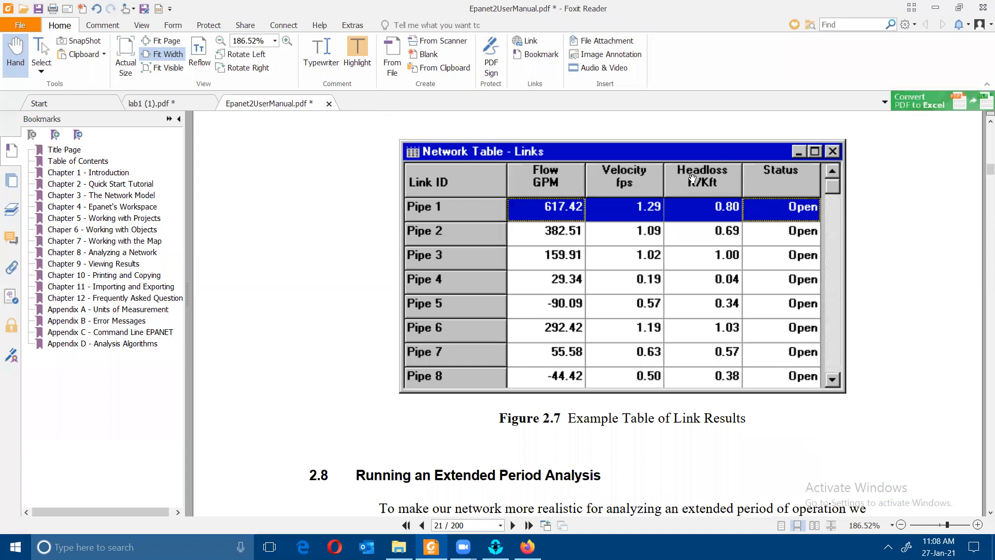
# - Read the manual's Figure 2.7 and Times Options section, then return to the EPANET map
pyautogui.scroll(5, 722, 179)
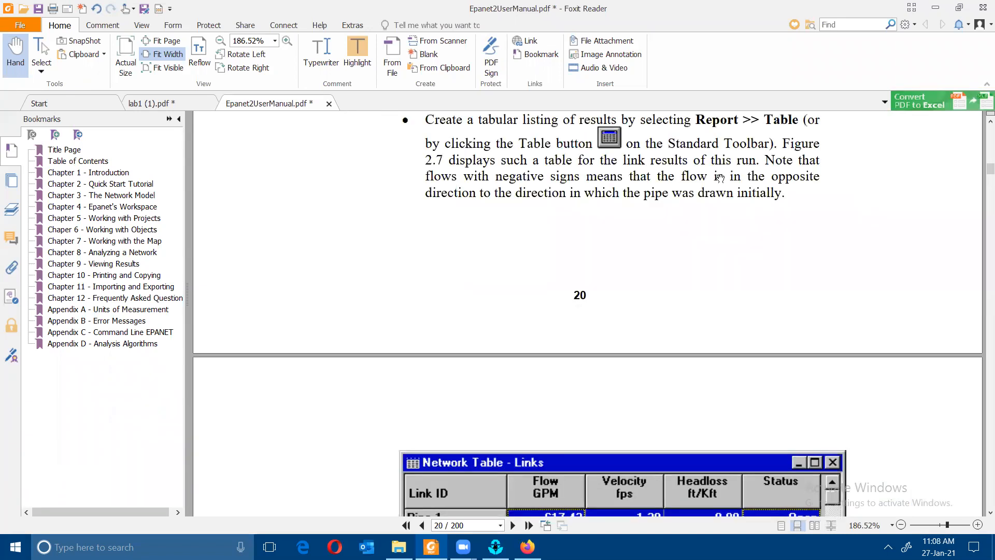
pyautogui.scroll(-12, 708, 169)
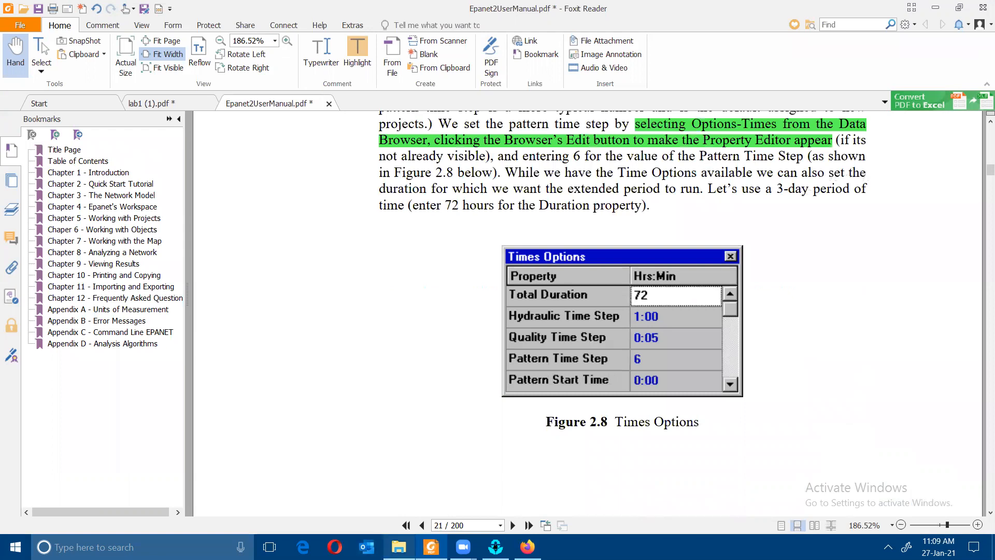
pyautogui.click(495, 547)
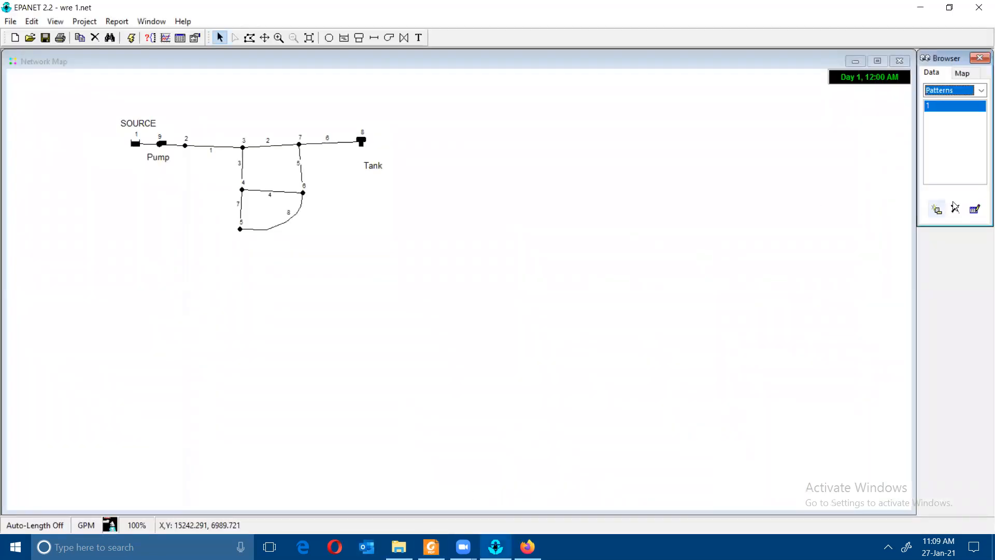
# - Colour nodes by Pressure and links by Flow, then animate the results forward to 6:00 Hrs
pyautogui.click(956, 74)
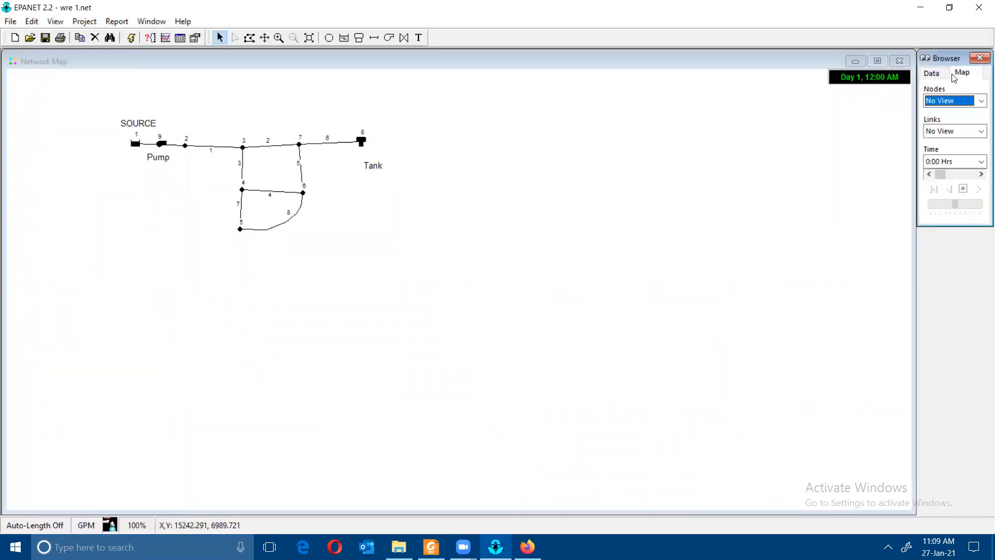
pyautogui.click(953, 161)
pyautogui.click(952, 162)
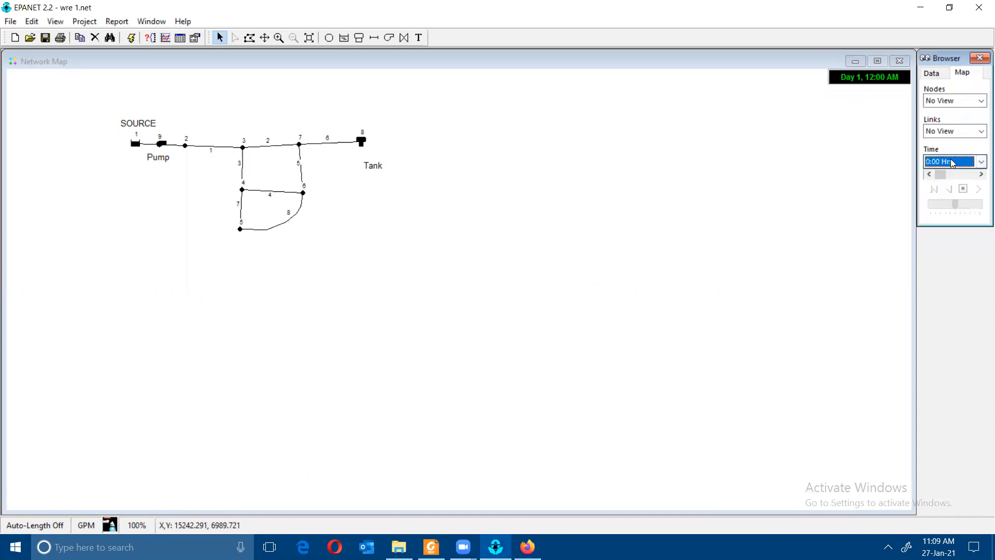
pyautogui.click(940, 131)
pyautogui.click(937, 104)
pyautogui.click(938, 102)
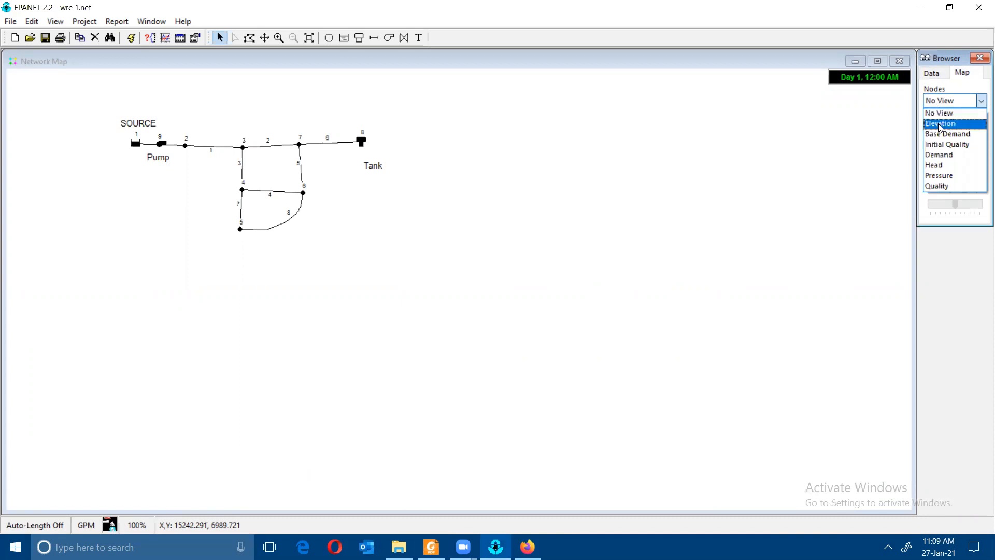
pyautogui.click(952, 180)
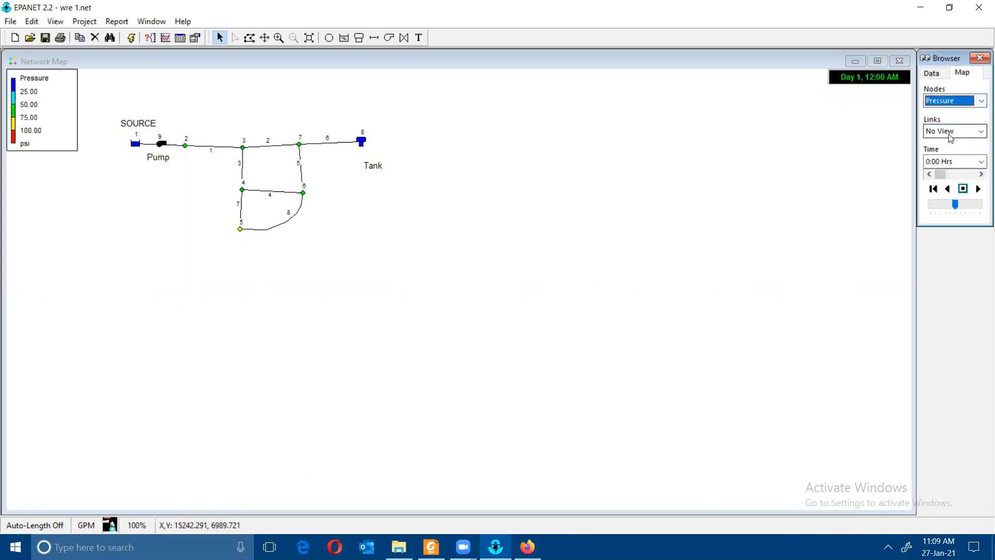
pyautogui.click(949, 133)
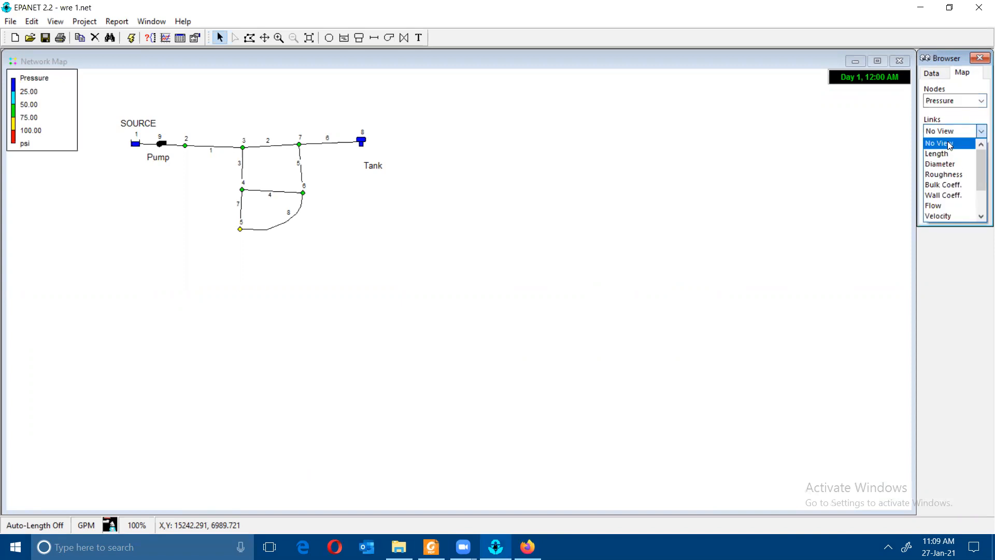
pyautogui.click(952, 207)
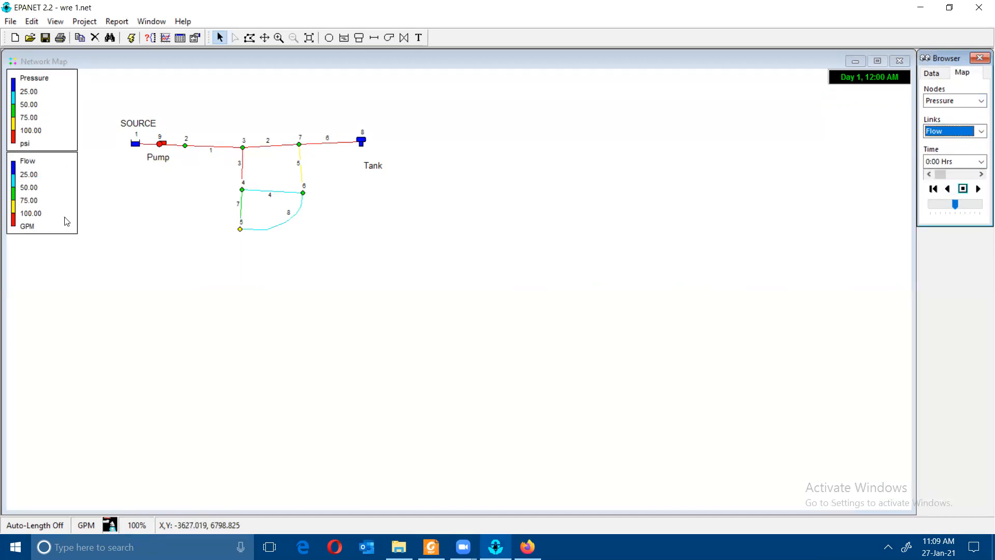
pyautogui.click(977, 189)
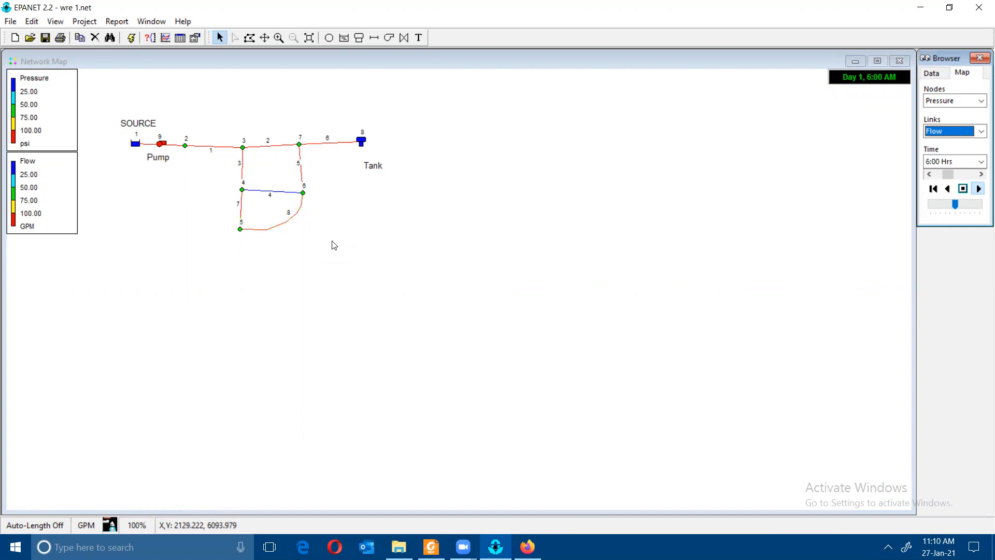
pyautogui.click(431, 547)
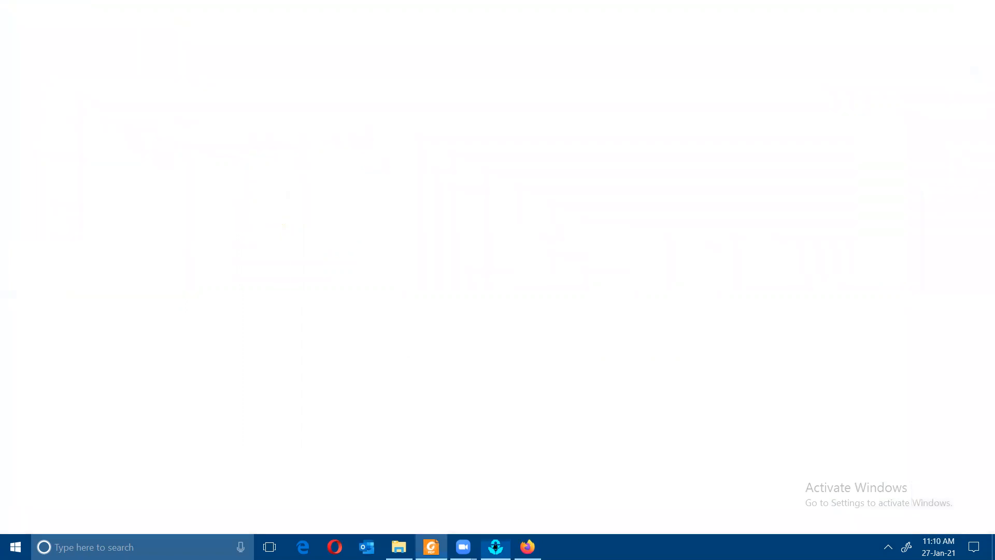